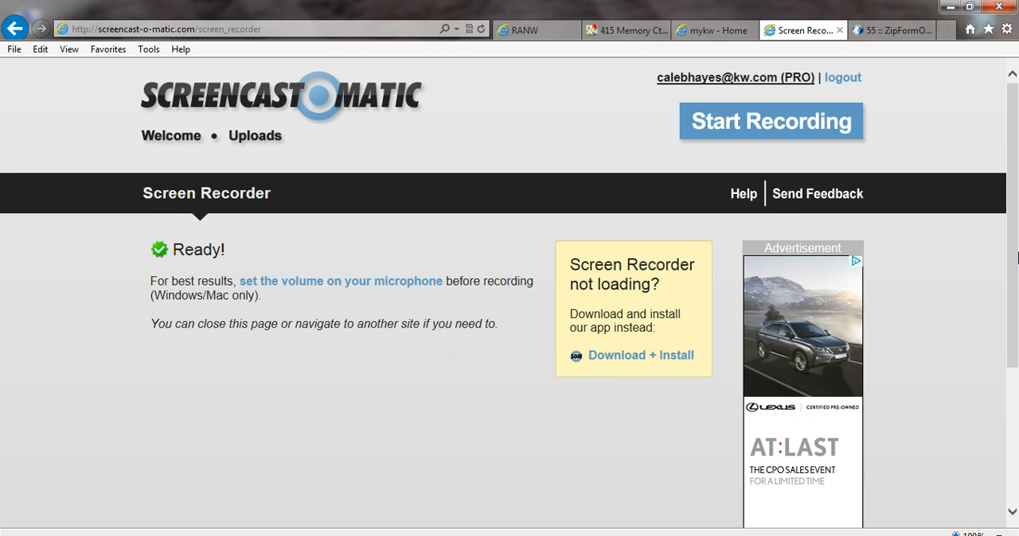
# Step: Sign in to the zipForm site with the account password and dismiss the secure content notice
pyautogui.click(911, 32)
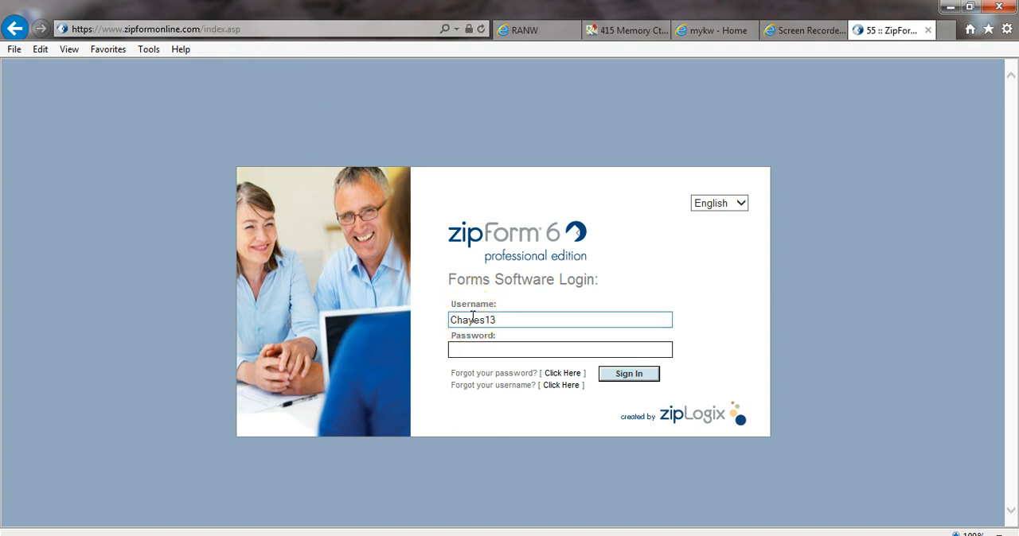
pyautogui.click(474, 355)
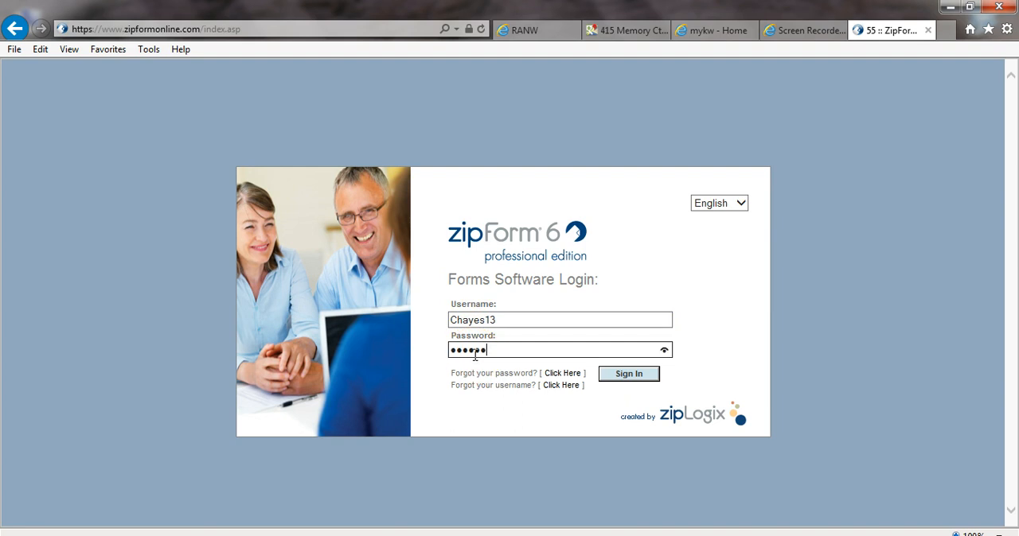
pyautogui.press('Return')
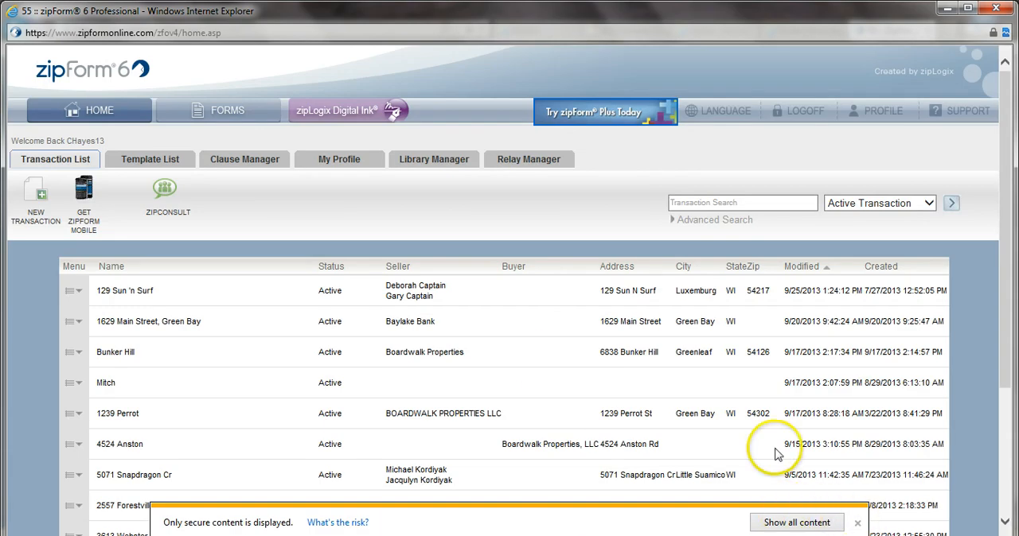
pyautogui.click(857, 523)
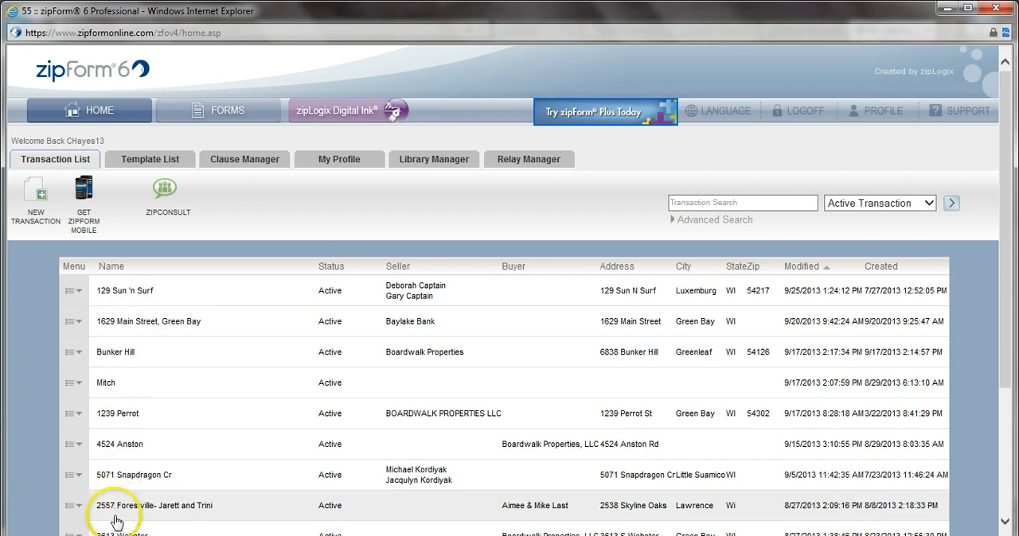
pyautogui.click(835, 348)
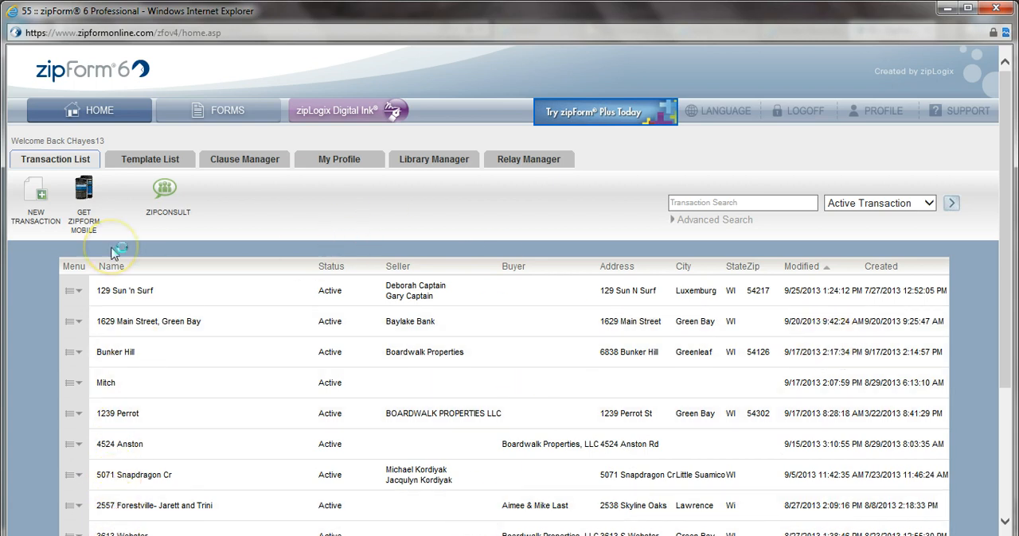
# Step: Create a residential listing transaction for Keller Williams Realty - West, named with the property's street address and without a template
pyautogui.click(40, 197)
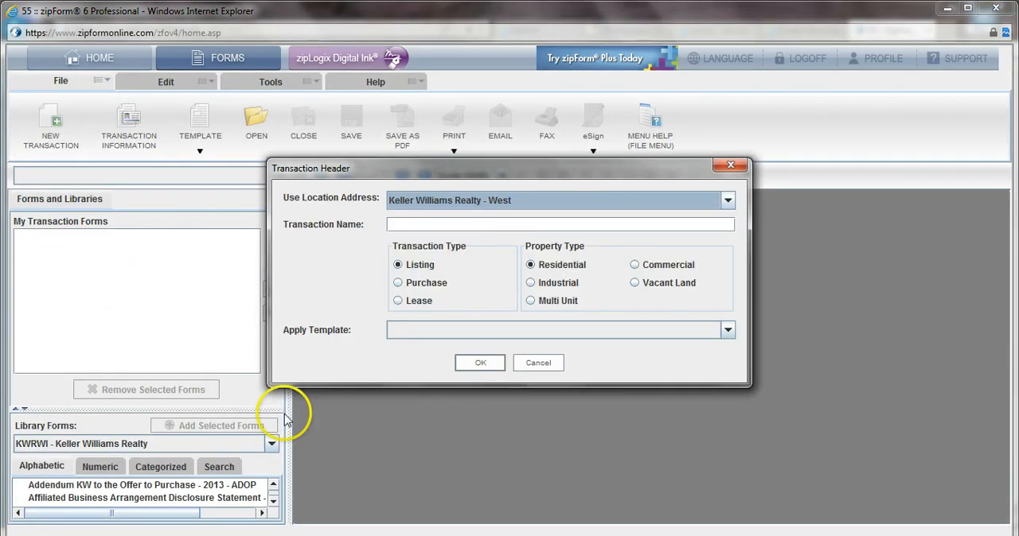
pyautogui.click(410, 223)
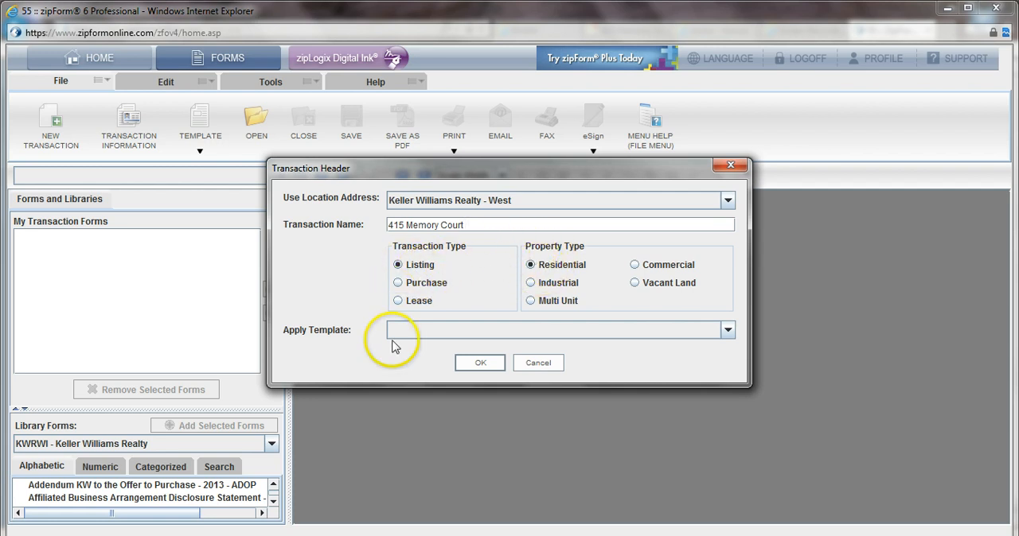
pyautogui.click(478, 364)
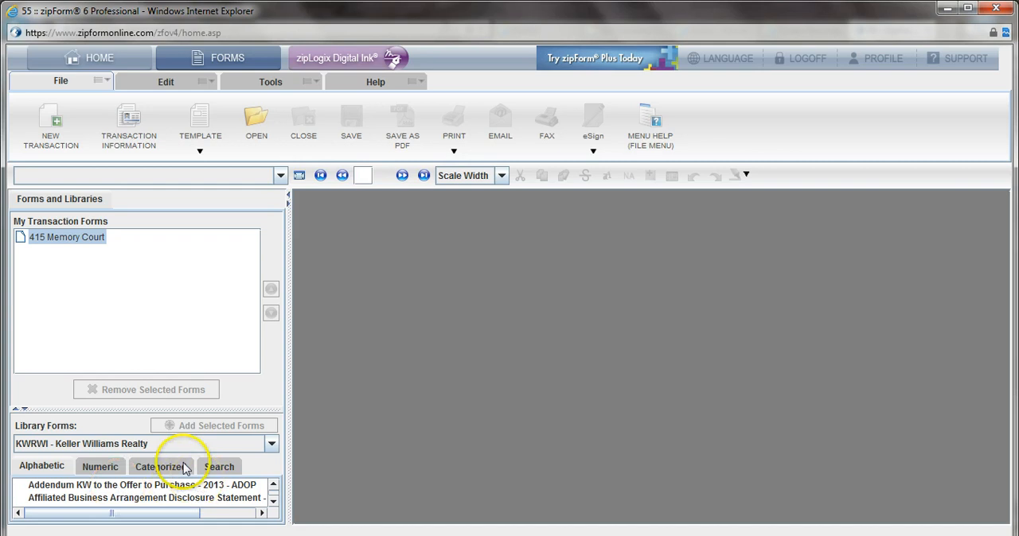
# Step: Enlarge the library forms area, show All Libraries by category, and expand the Listing category with full form names readable
pyautogui.click(16, 409)
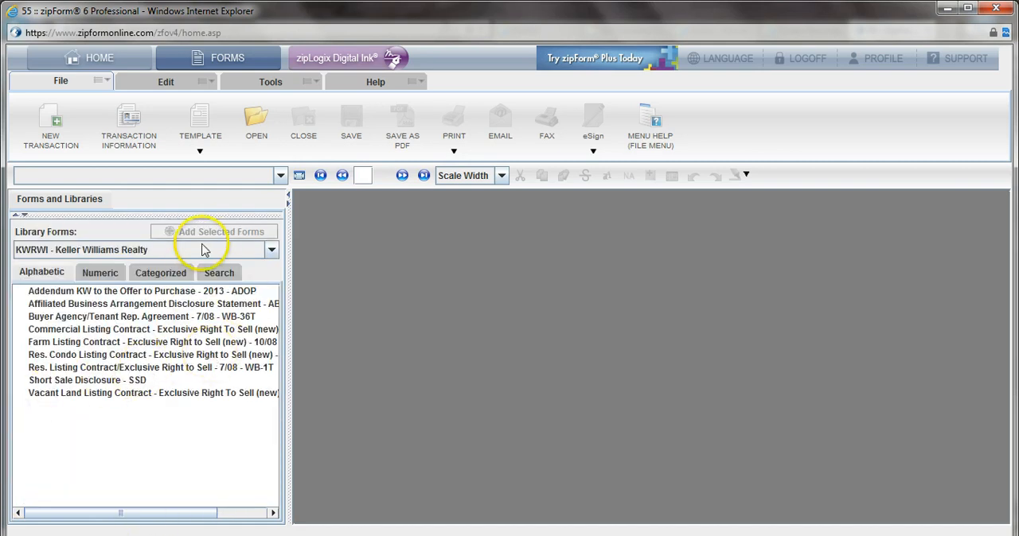
pyautogui.click(172, 251)
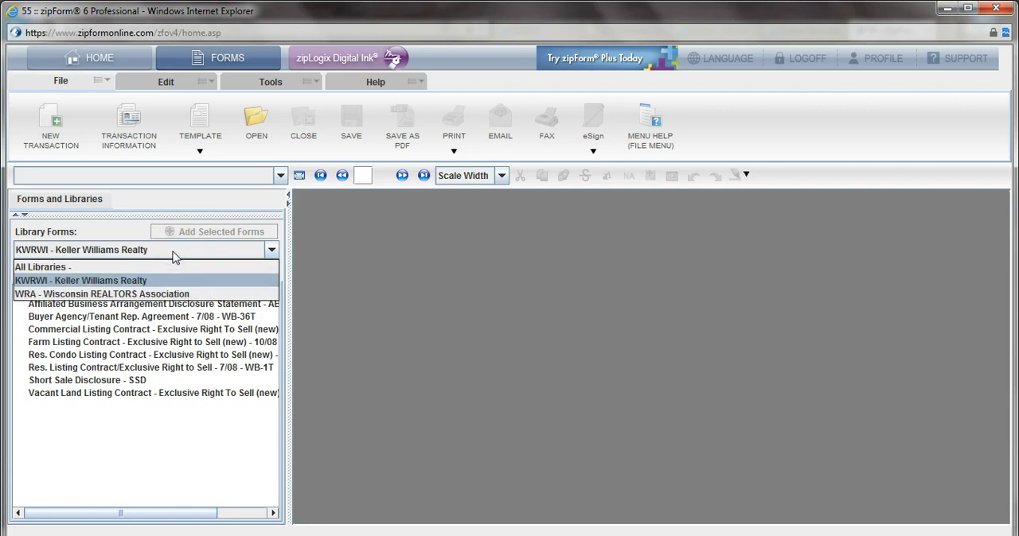
pyautogui.click(73, 267)
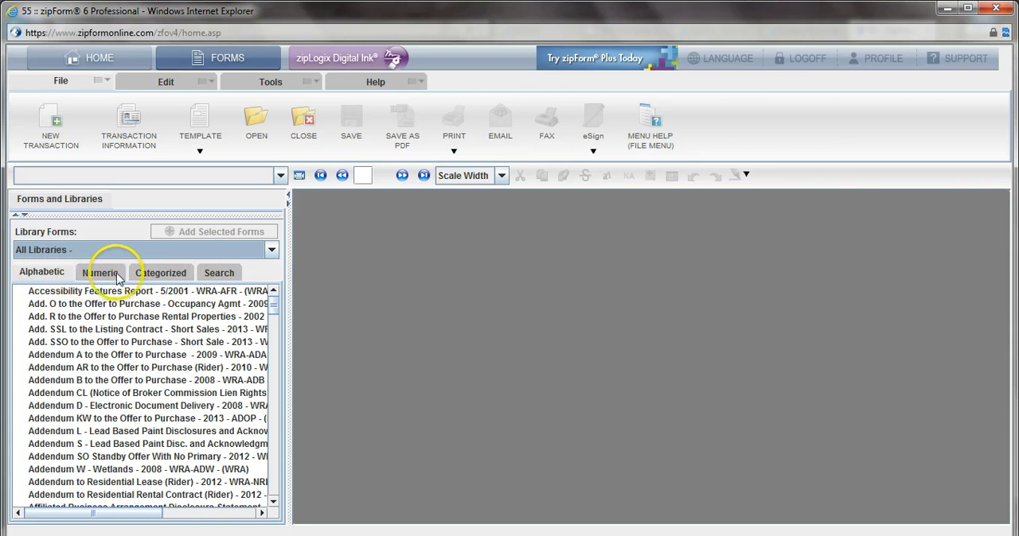
pyautogui.click(150, 275)
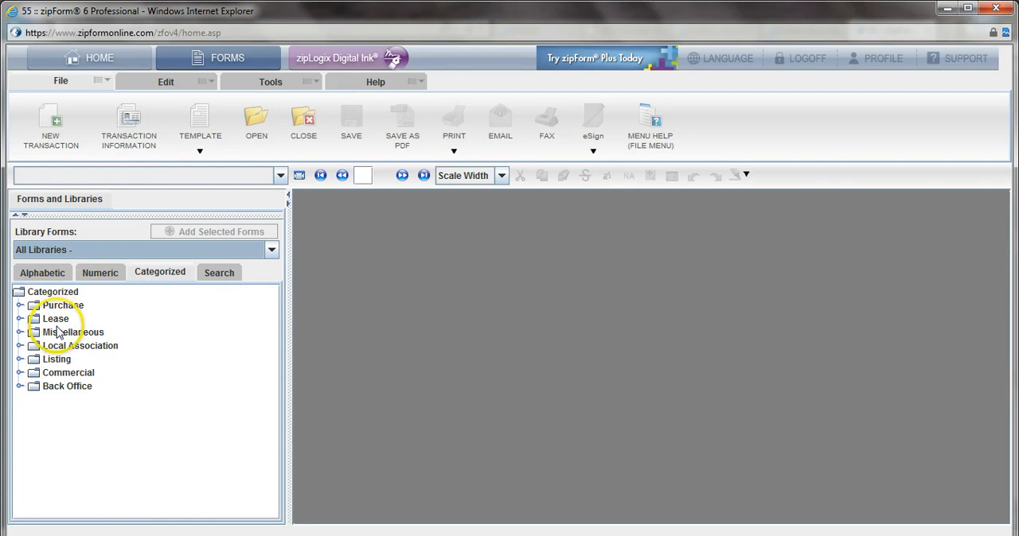
pyautogui.click(19, 360)
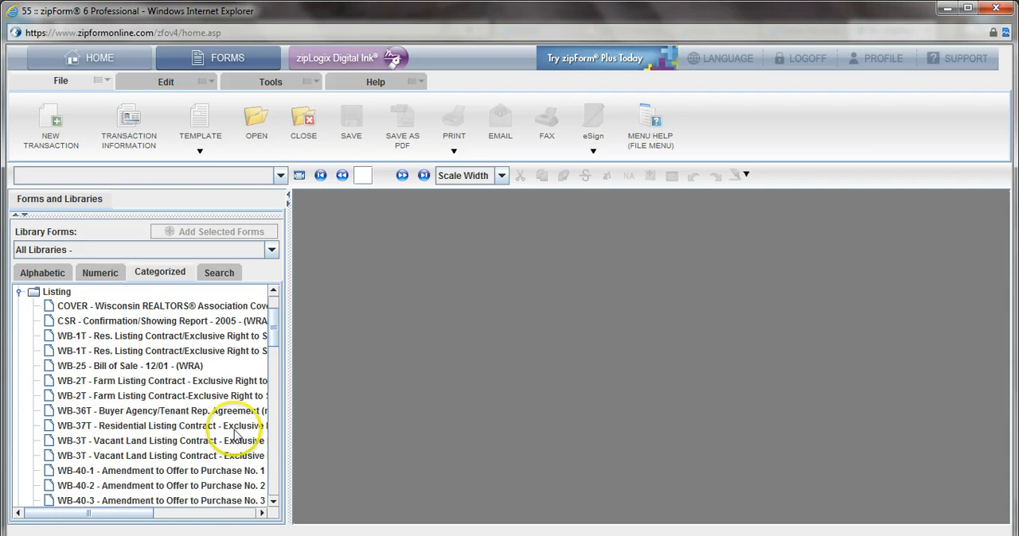
pyautogui.moveTo(289, 451); pyautogui.dragTo(452, 458)
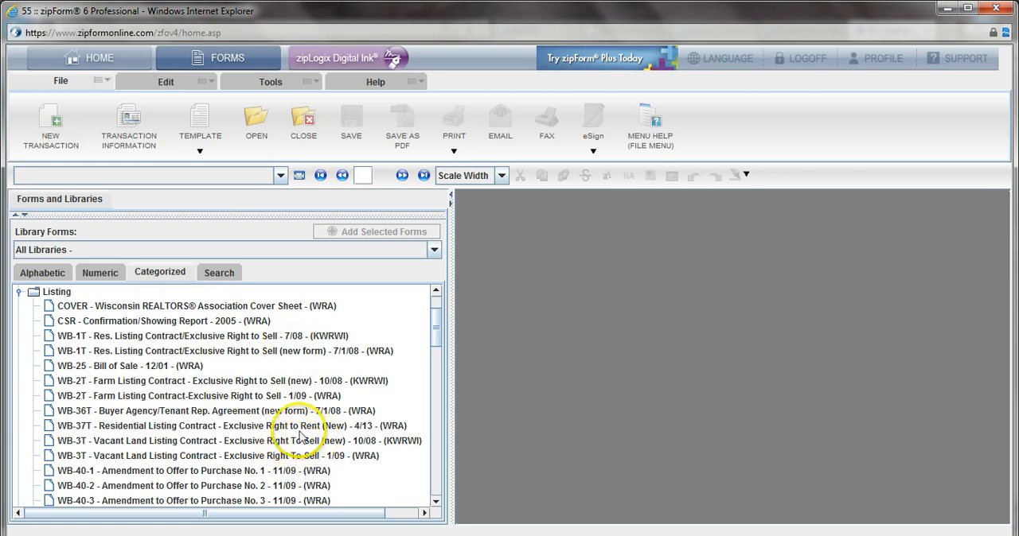
# Step: Add the KWRWI version of WB-1T - Res. Listing Contract/Exclusive Right to Sell to the transaction and collapse its page list
pyautogui.click(112, 340)
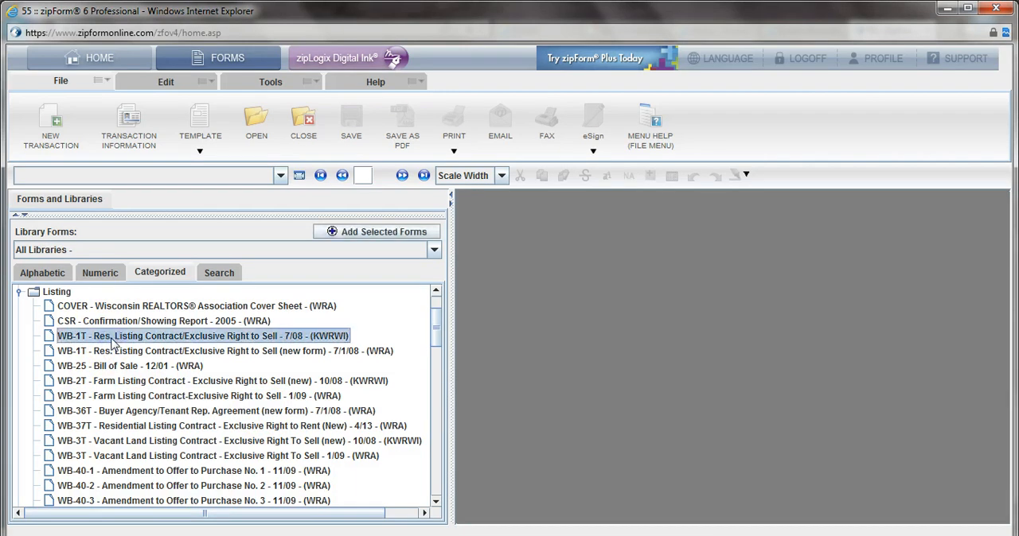
pyautogui.doubleClick(112, 340)
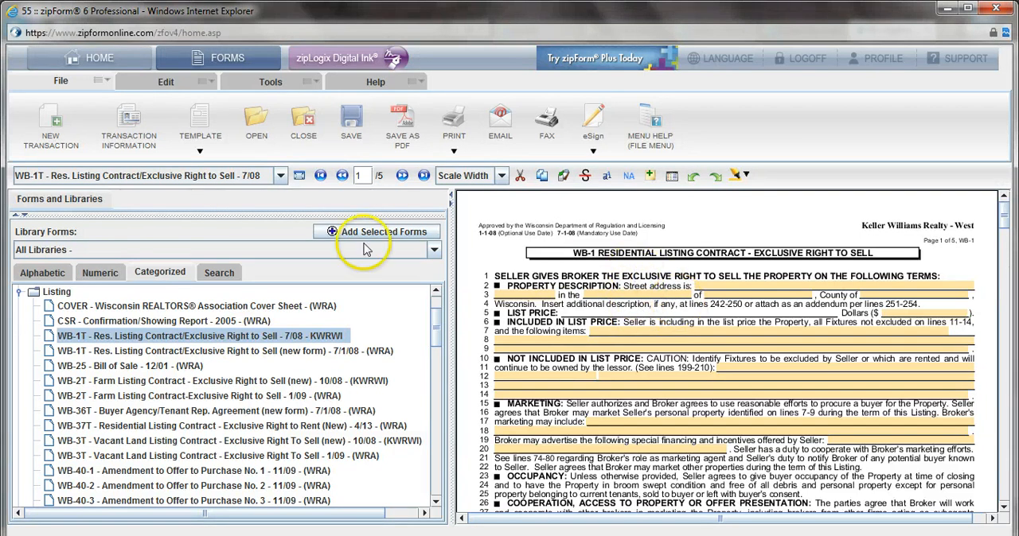
pyautogui.click(24, 215)
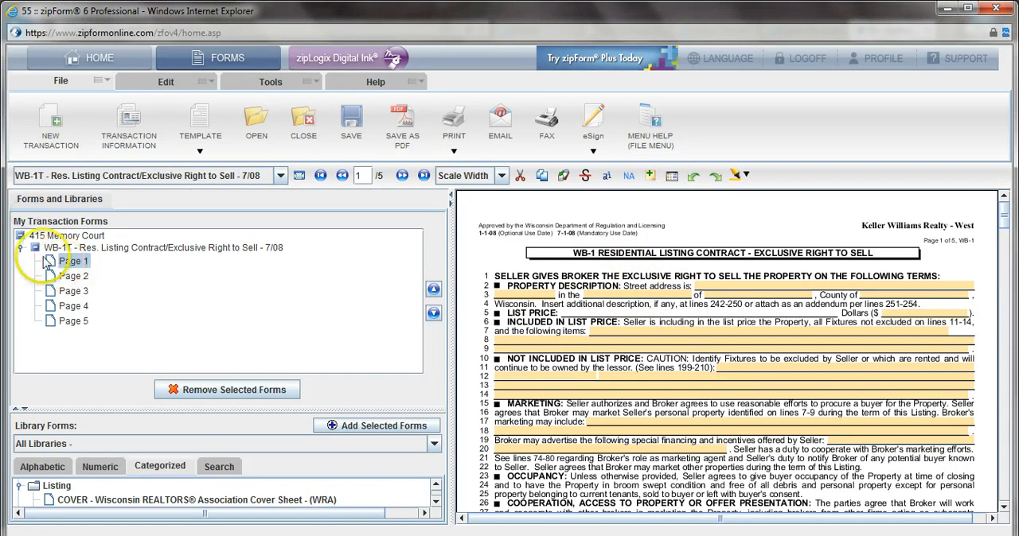
pyautogui.click(35, 247)
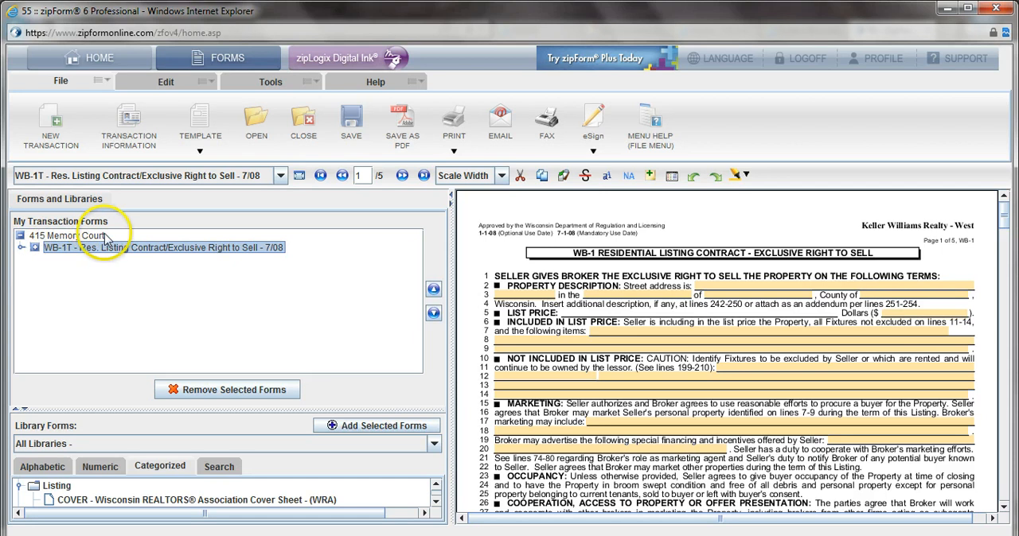
pyautogui.click(35, 248)
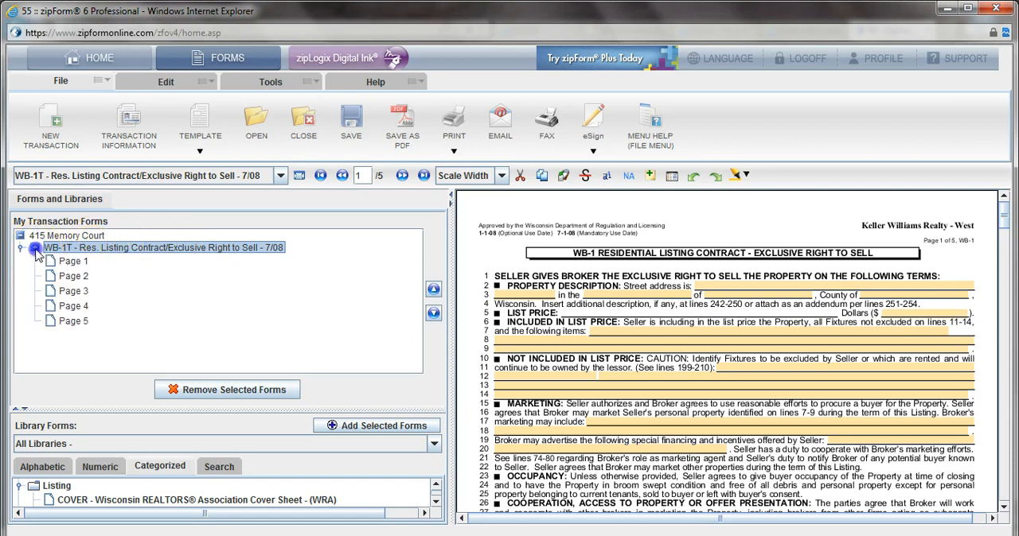
pyautogui.click(35, 248)
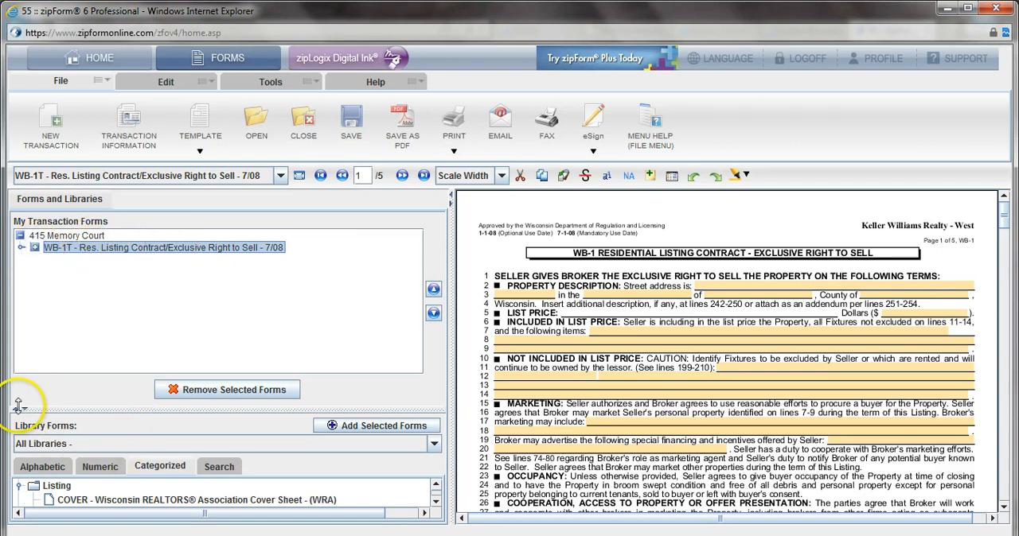
# Step: Add the ABADS - Affiliated Business Arrangement Disclosure Statement from the Purchase category and review its contents
pyautogui.moveTo(17, 405); pyautogui.dragTo(19, 213)
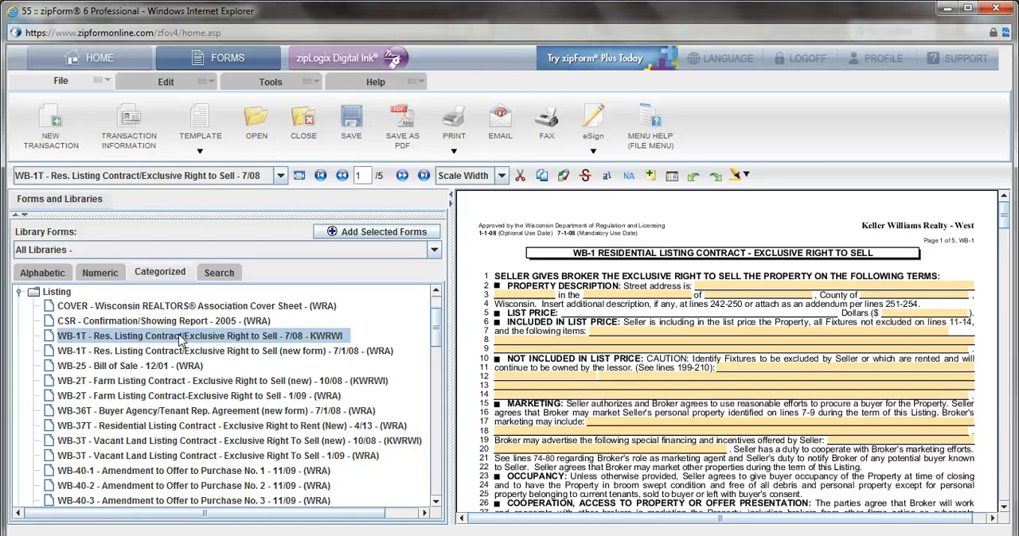
pyautogui.scroll(3, 181, 341)
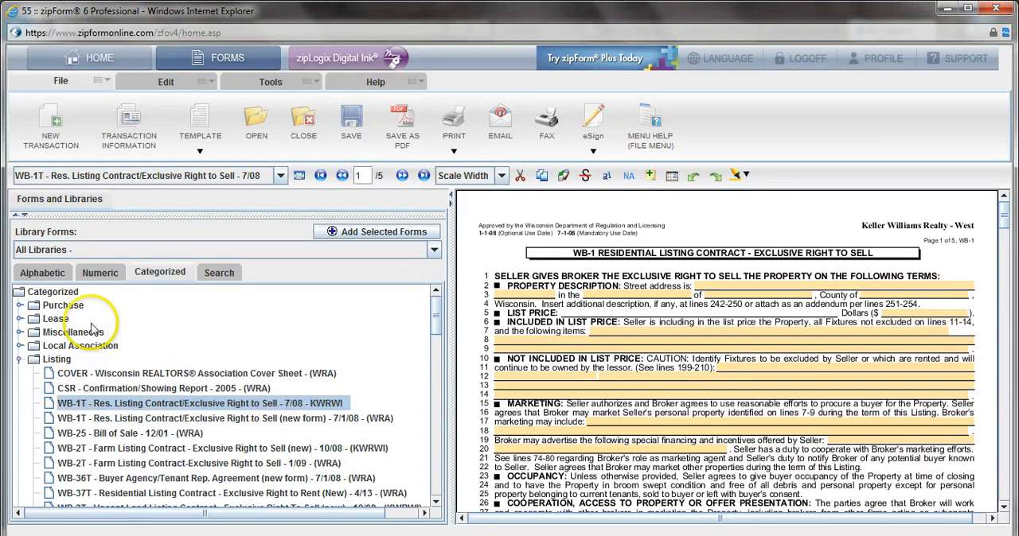
pyautogui.click(21, 306)
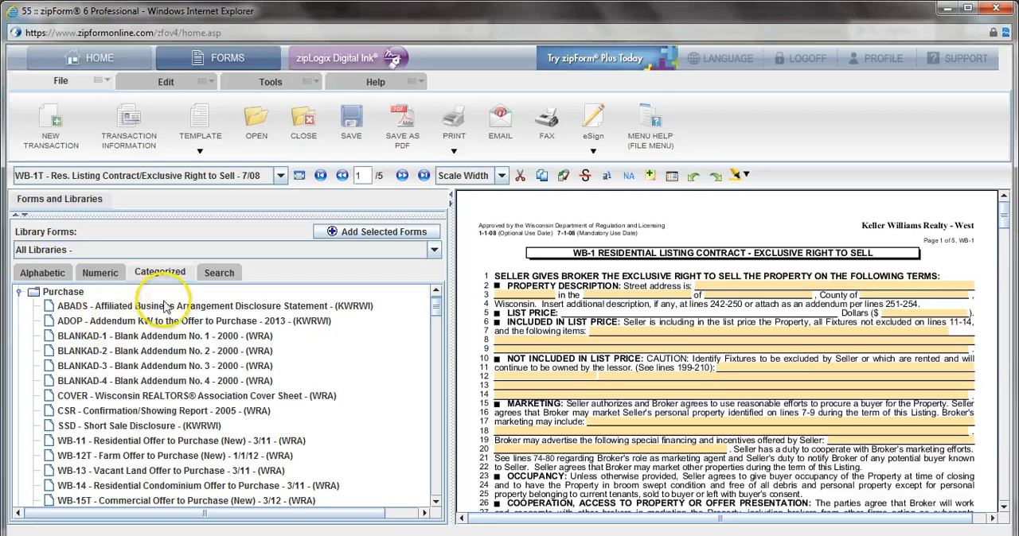
pyautogui.doubleClick(70, 310)
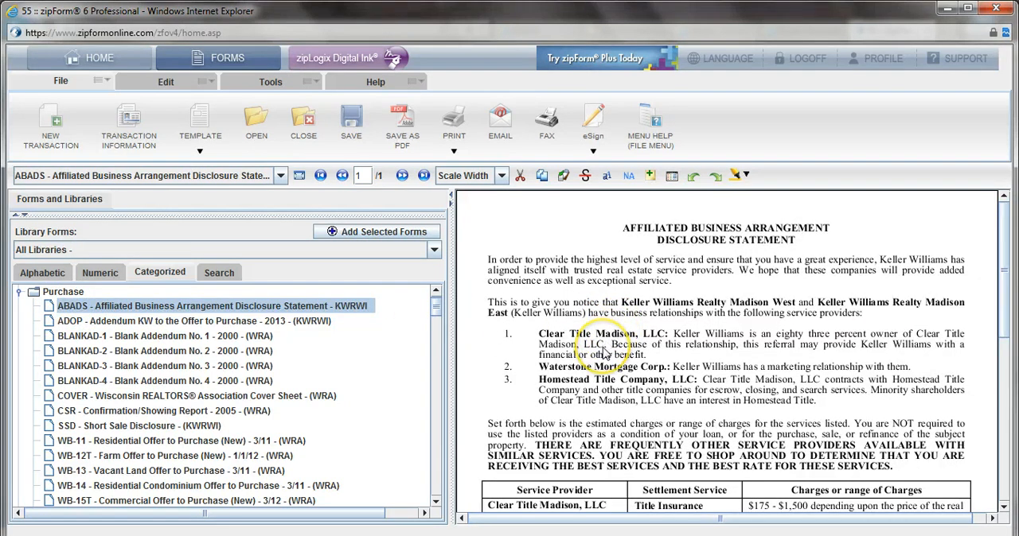
pyautogui.scroll(-5, 603, 353)
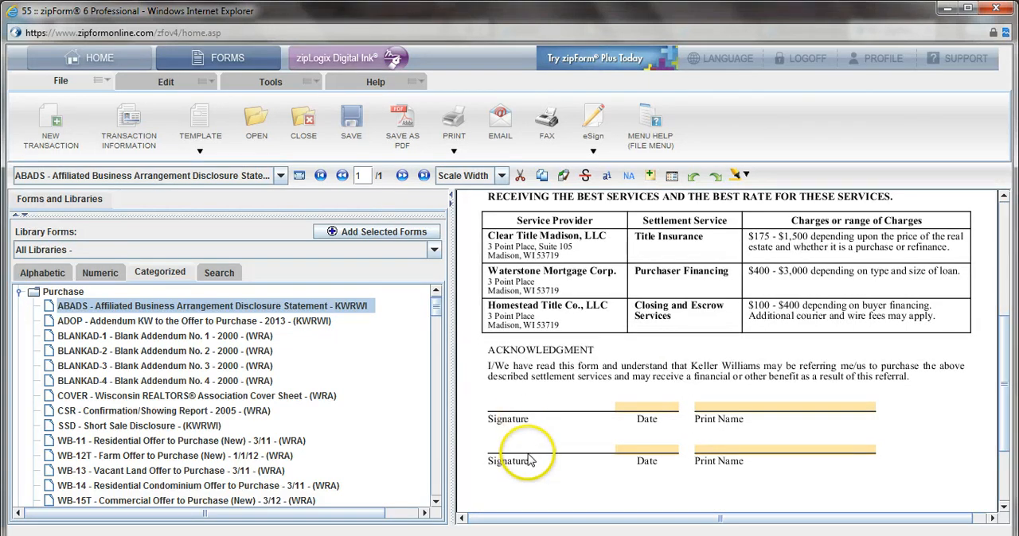
pyautogui.scroll(2, 563, 437)
pyautogui.scroll(5, 710, 408)
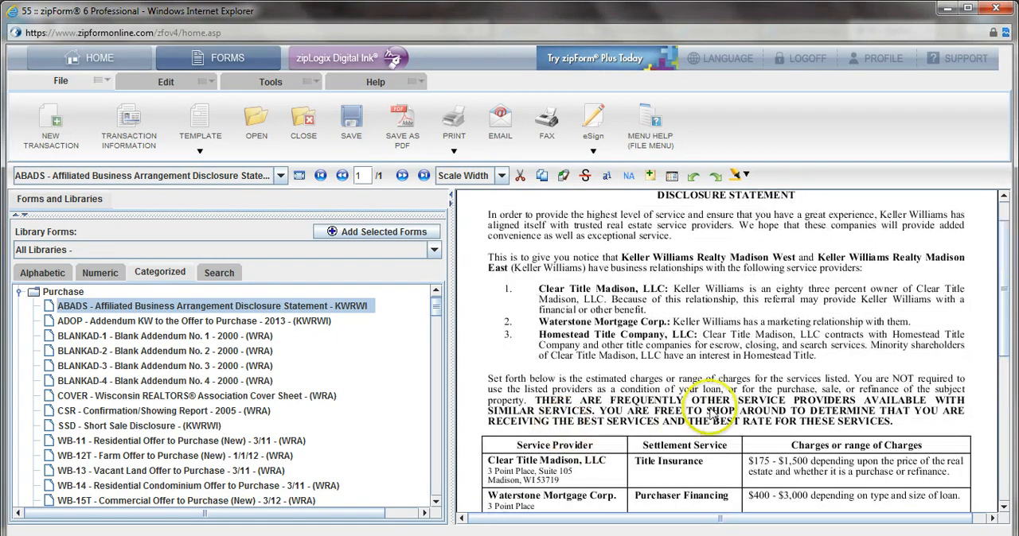
pyautogui.scroll(-4, 741, 271)
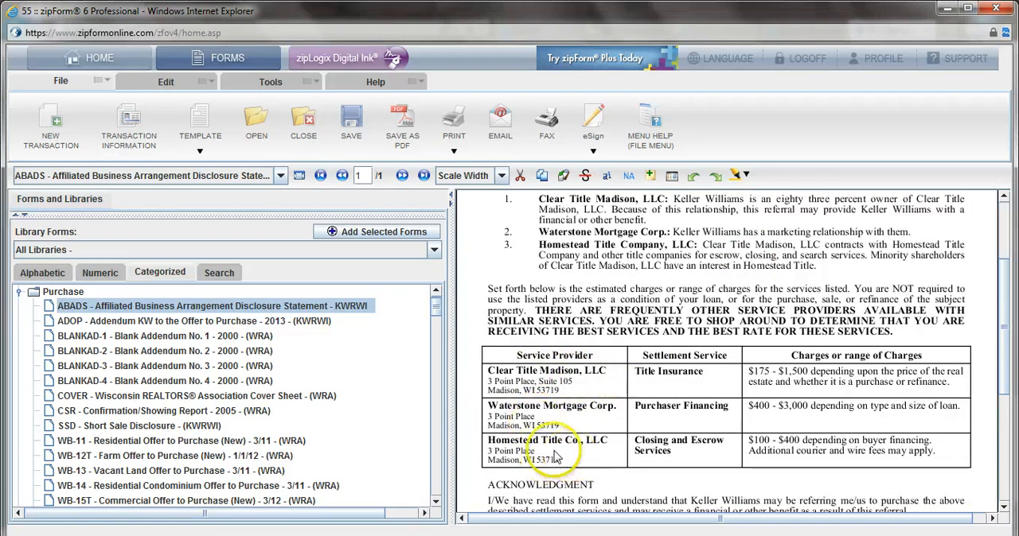
# Step: Collapse the Purchase category and add the Listing forms WRA-ADD - Addendum D and WRA-ADS - Addendum S to the transaction
pyautogui.click(34, 292)
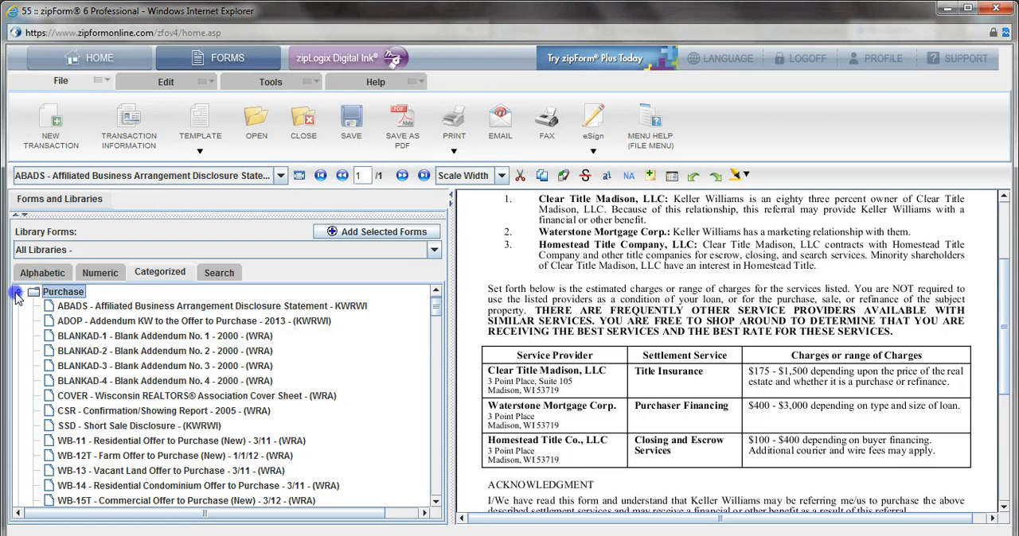
pyautogui.click(19, 292)
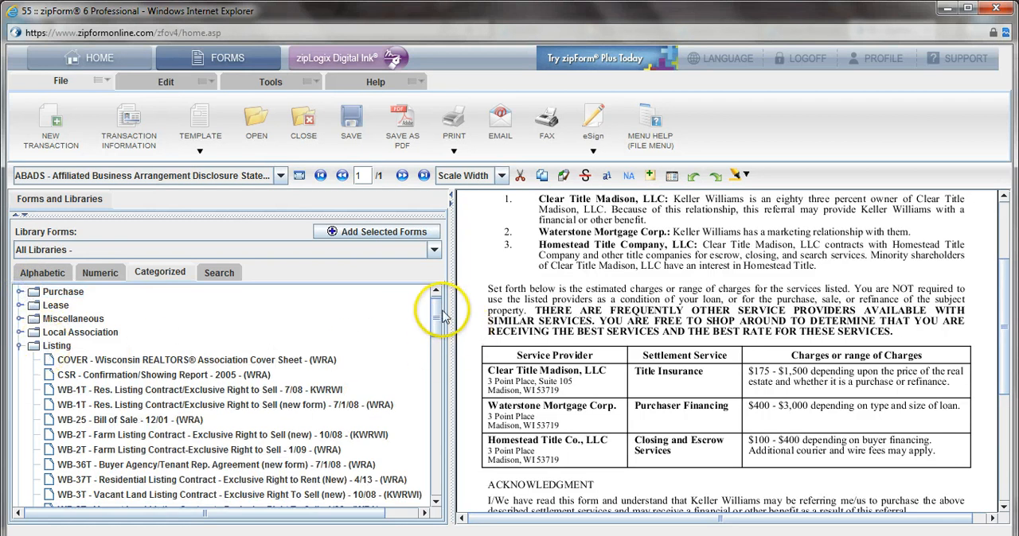
pyautogui.moveTo(437, 308); pyautogui.dragTo(434, 414)
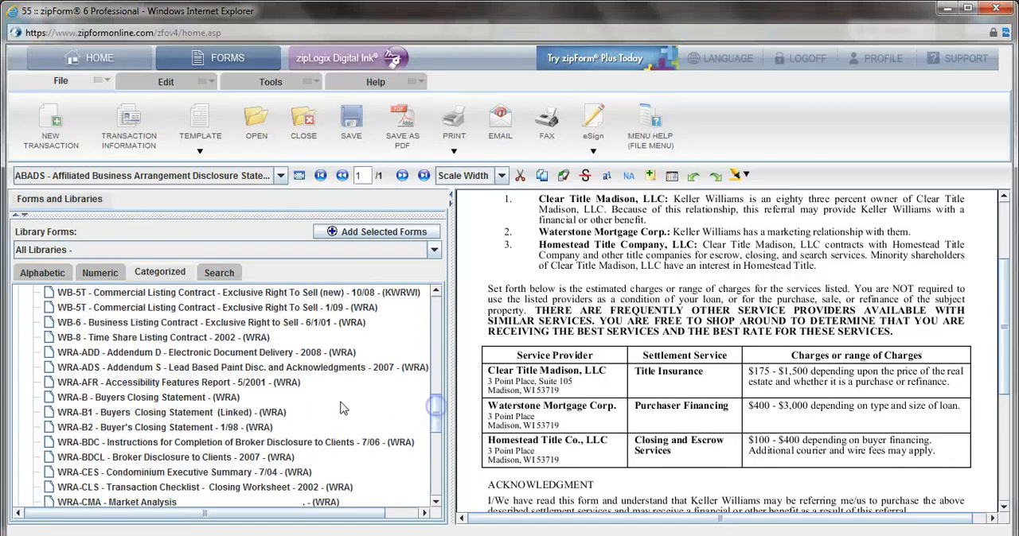
pyautogui.click(202, 355)
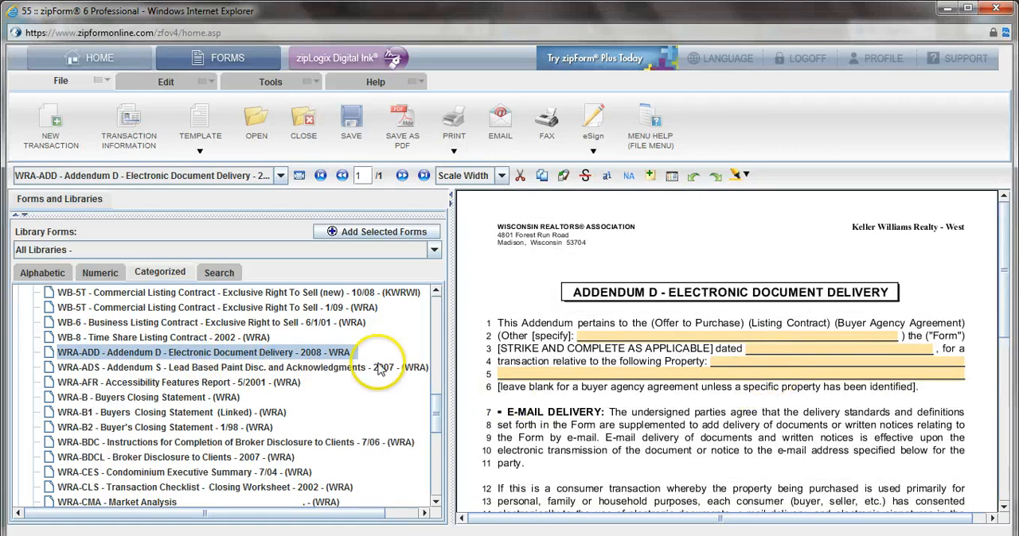
pyautogui.click(217, 367)
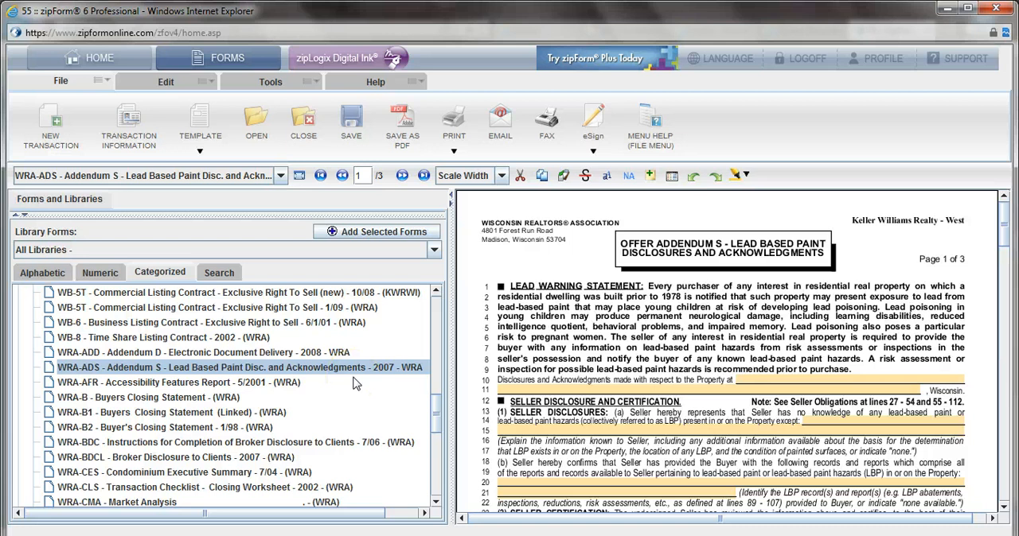
# Step: Add the WRA-SCR - Real Estate Condition Report (3 Pages) - 2012 from the Listing category to the transaction
pyautogui.scroll(-1, 392, 370)
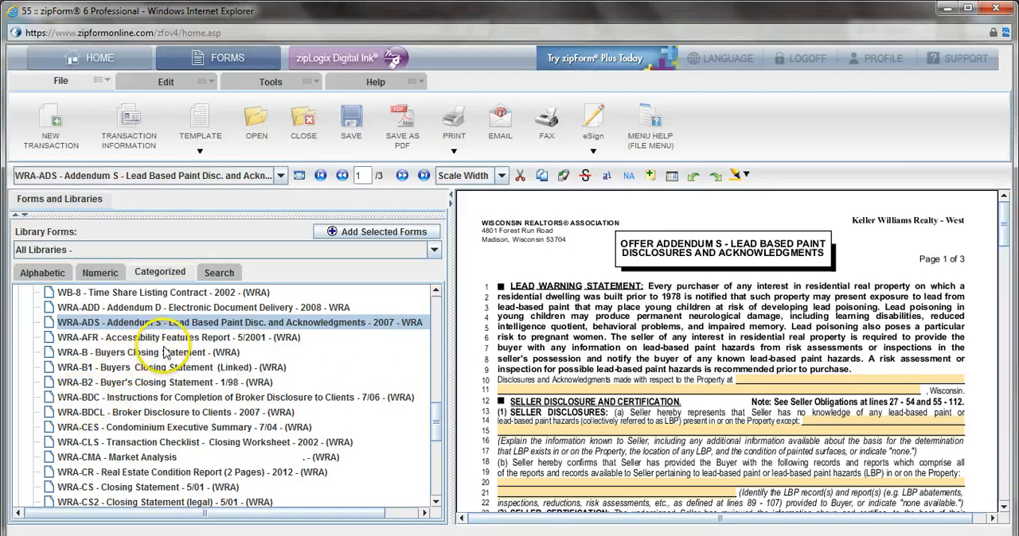
pyautogui.scroll(-1, 165, 350)
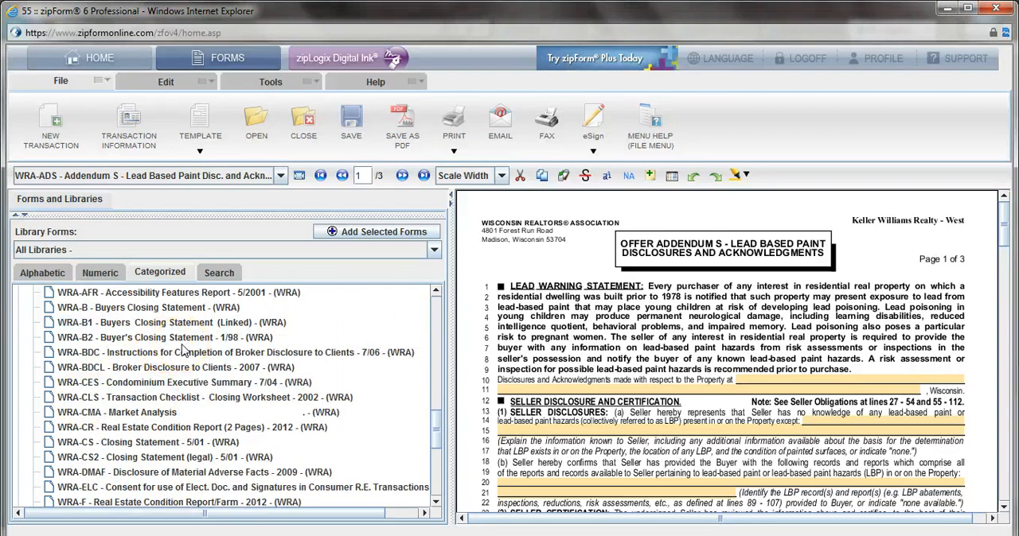
pyautogui.scroll(-1, 183, 351)
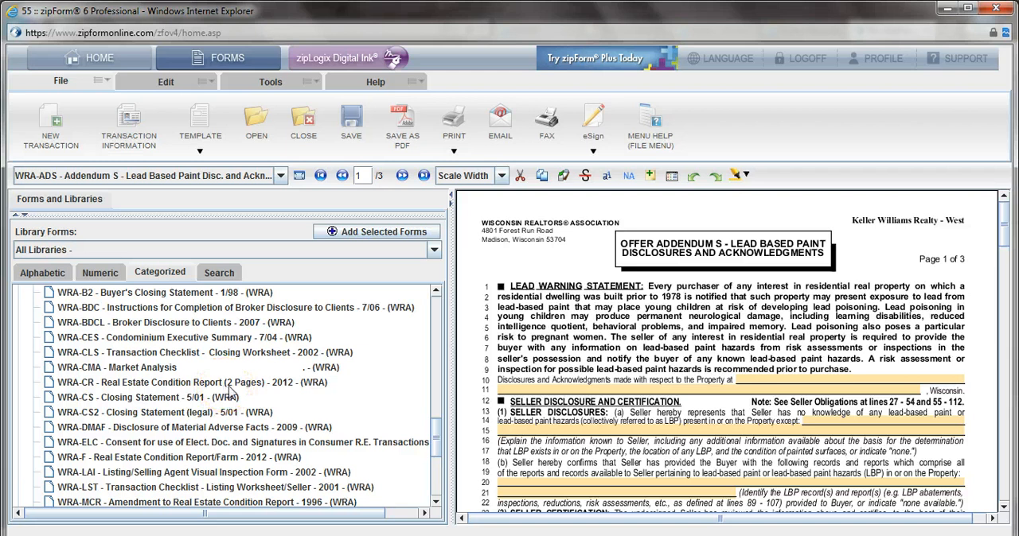
pyautogui.scroll(-1, 231, 390)
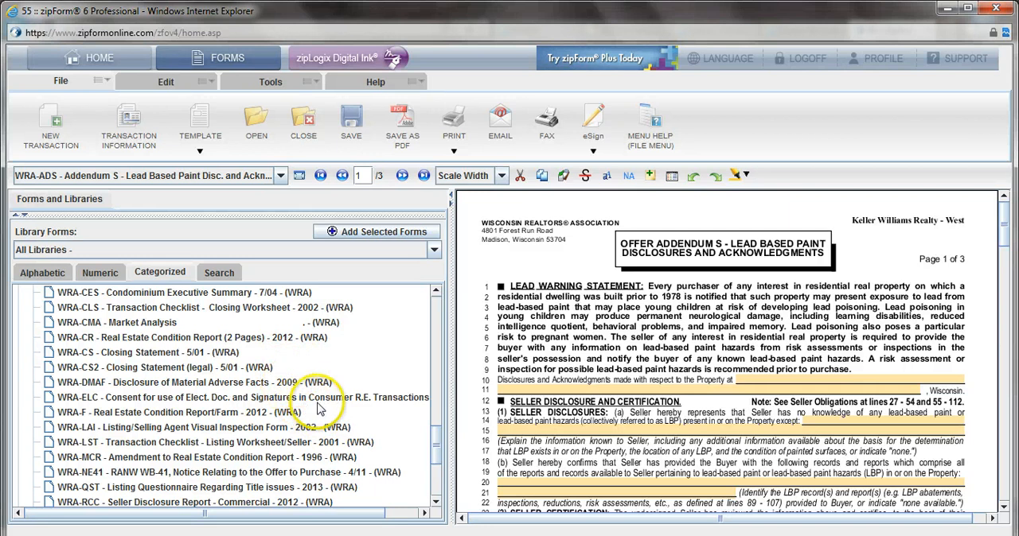
pyautogui.scroll(-2, 323, 406)
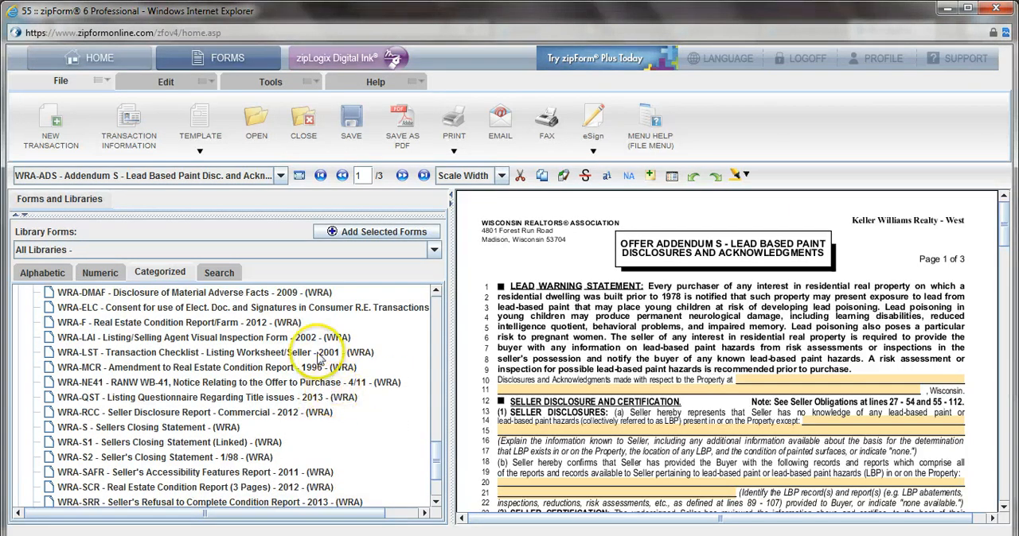
pyautogui.scroll(-1, 327, 398)
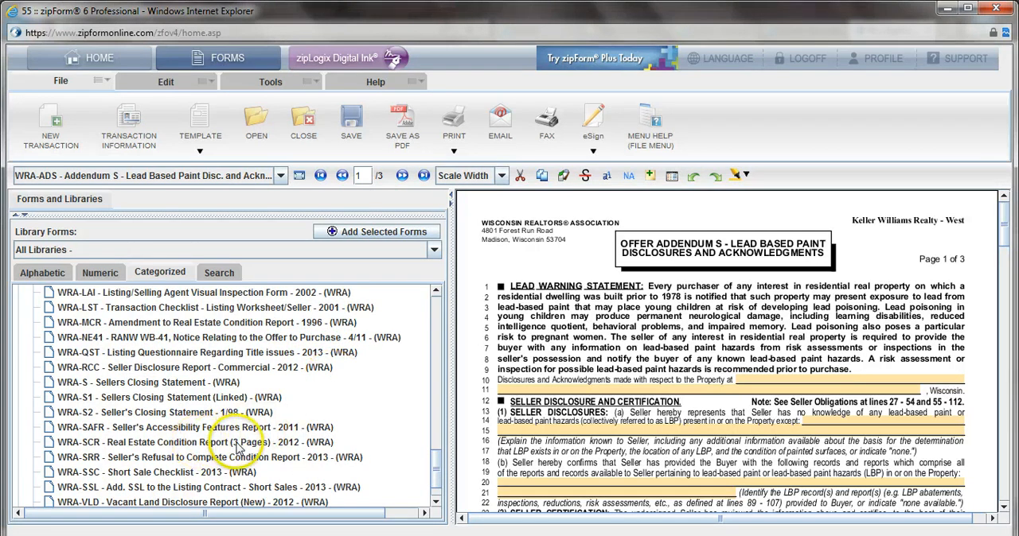
pyautogui.click(128, 443)
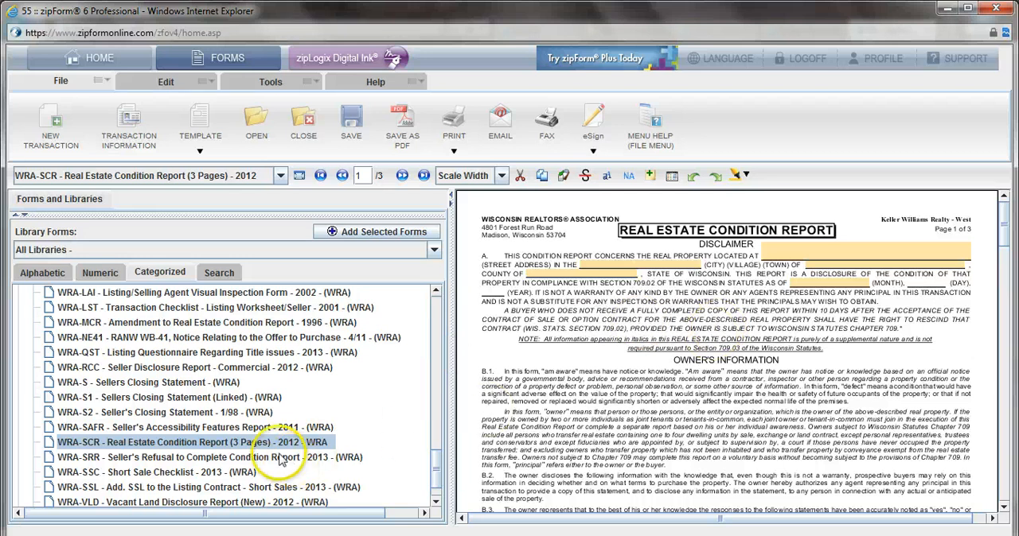
# Step: Restore the split view showing My Transaction Forms and collapse the page lists of all the added forms
pyautogui.scroll(-2, 279, 462)
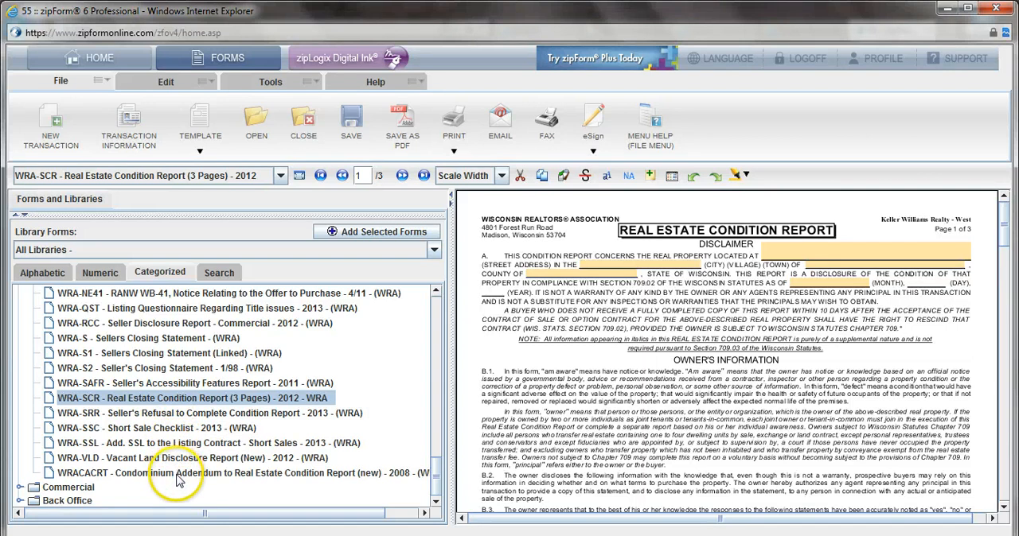
pyautogui.click(24, 216)
pyautogui.click(34, 265)
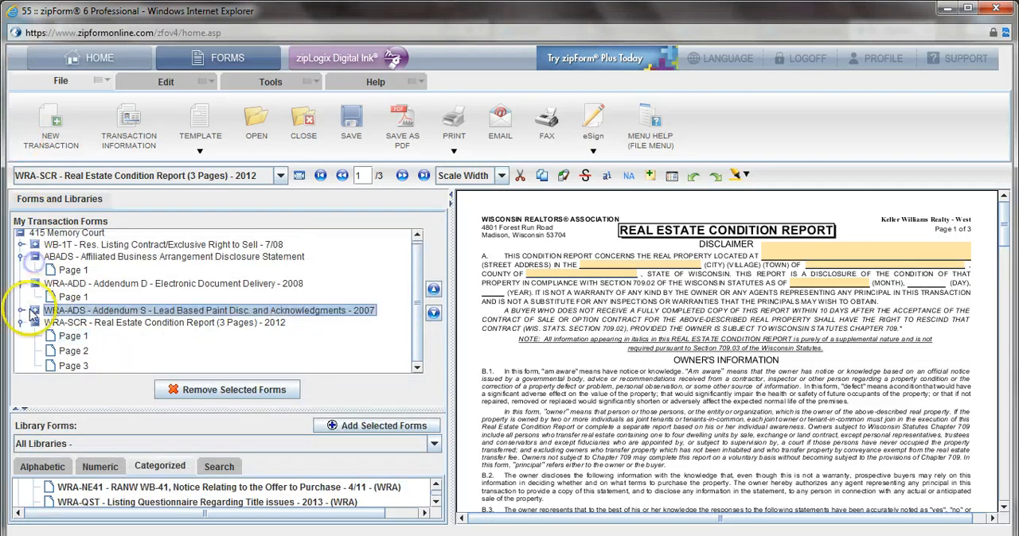
pyautogui.click(33, 324)
pyautogui.click(35, 286)
pyautogui.click(34, 259)
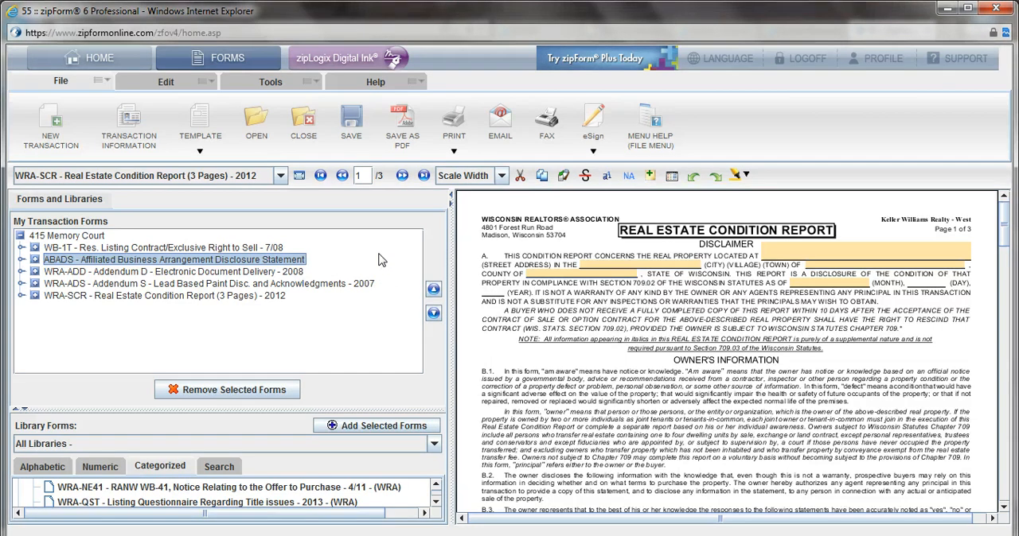
# Step: Open the WB-1T Res. Listing Contract/Exclusive Right to Sell and narrow the forms area to enlarge the contract page
pyautogui.doubleClick(262, 249)
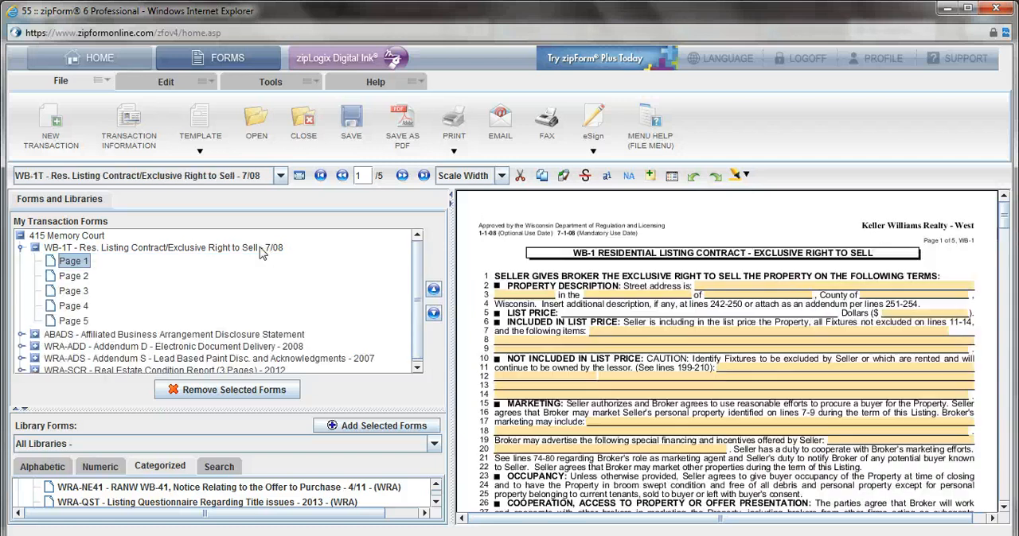
pyautogui.click(22, 248)
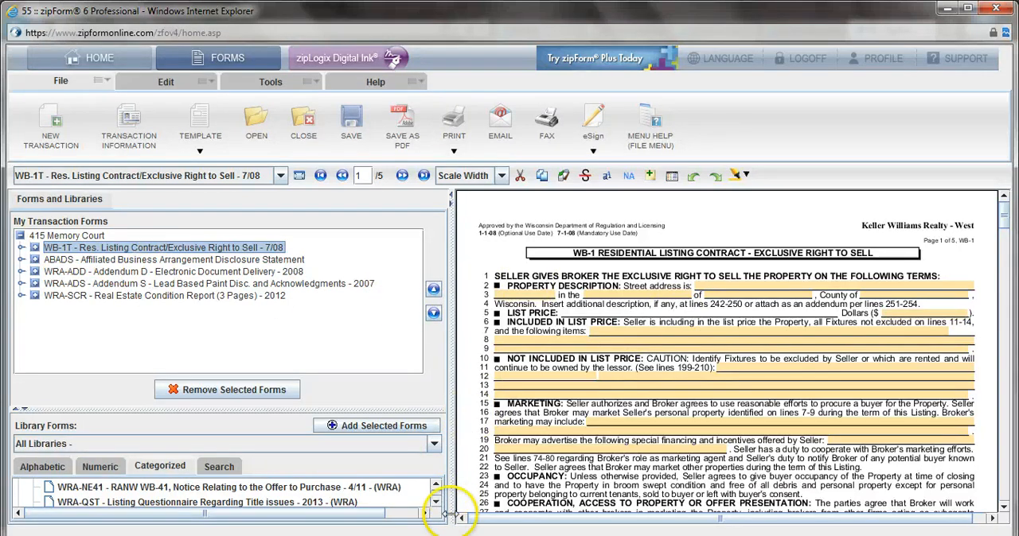
pyautogui.moveTo(448, 280); pyautogui.dragTo(171, 294)
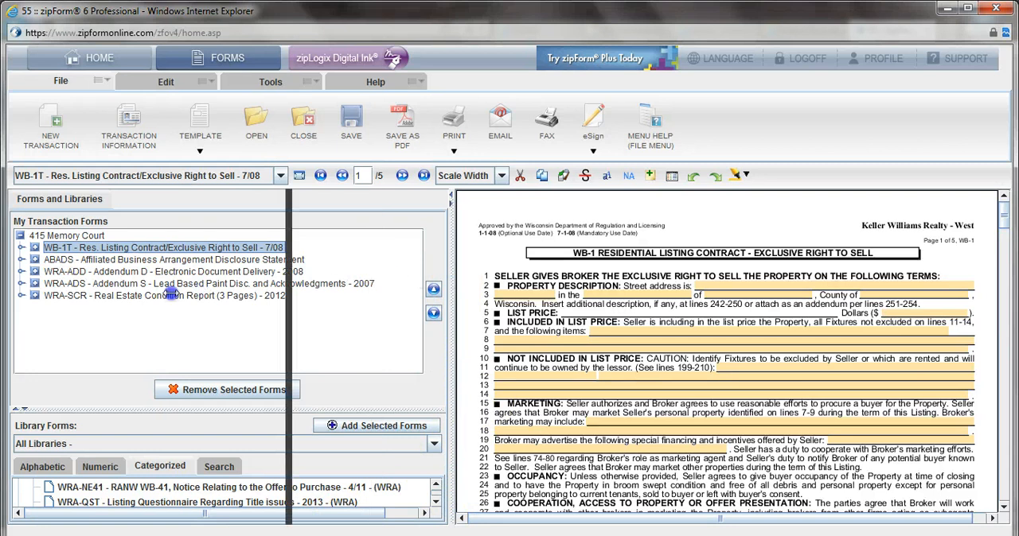
pyautogui.moveTo(104, 296); pyautogui.dragTo(104, 296)
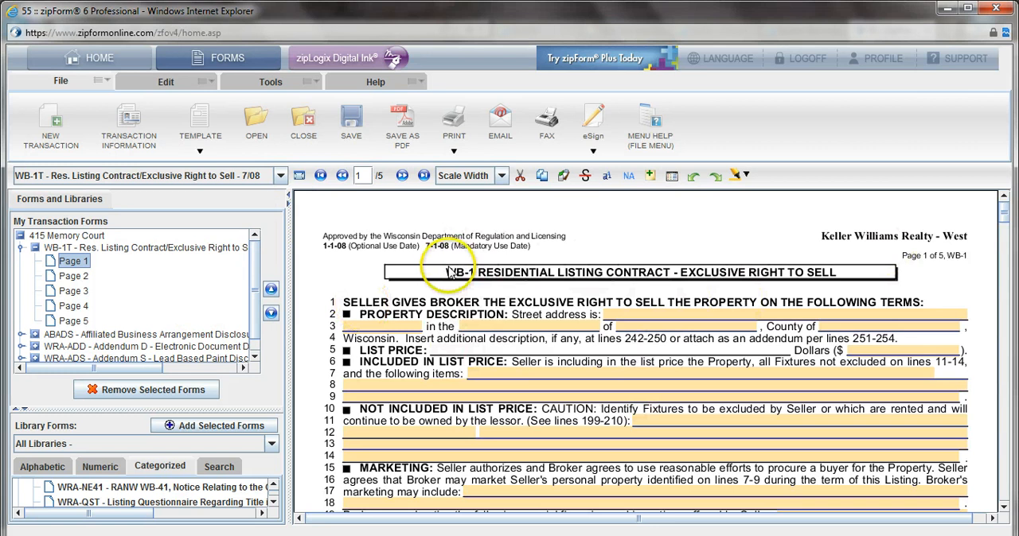
# Step: Fill in the contract's property description with the street address, Village of Allouez and County of Brown
pyautogui.scroll(-1, 449, 274)
pyautogui.click(634, 269)
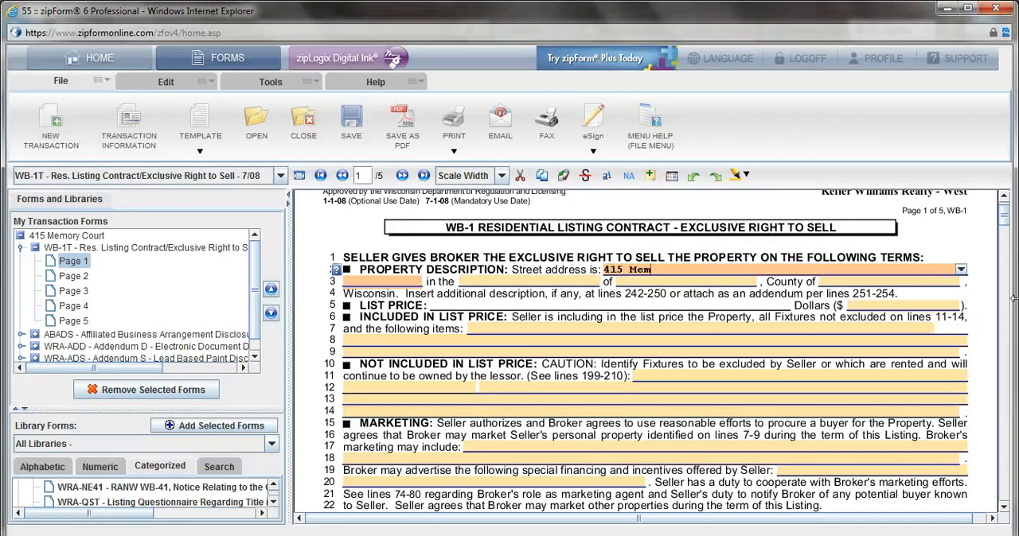
pyautogui.write('Court')
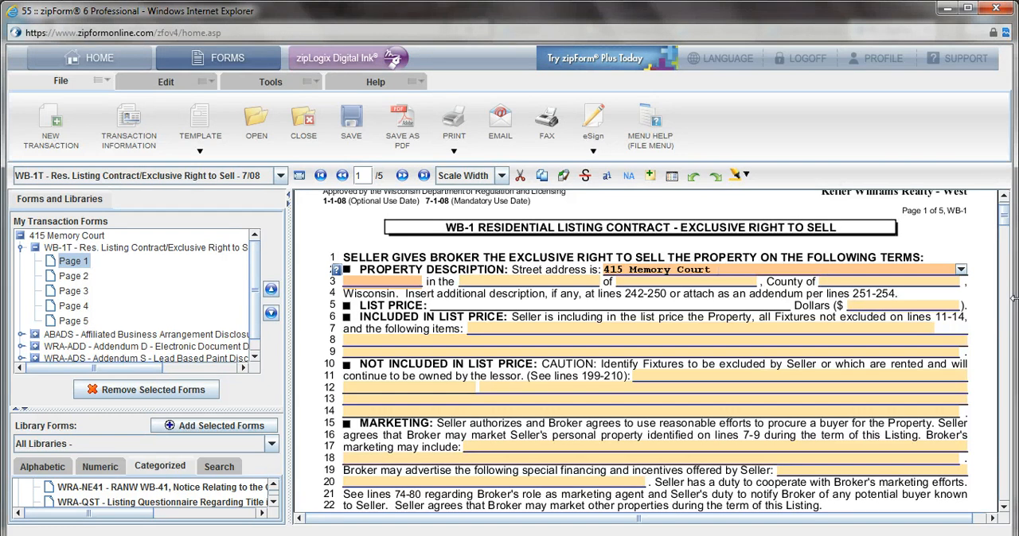
pyautogui.press('Tab')
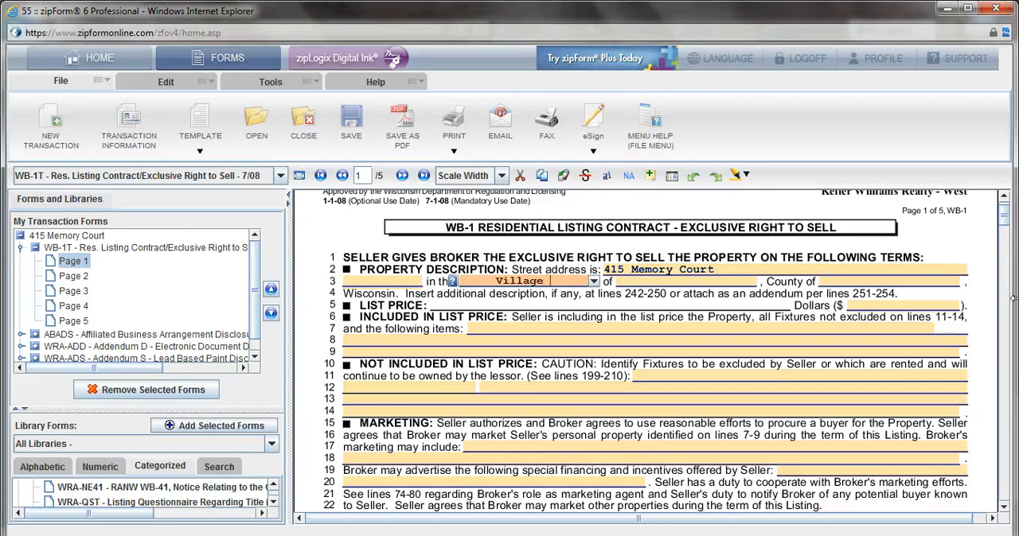
pyautogui.press('Tab')
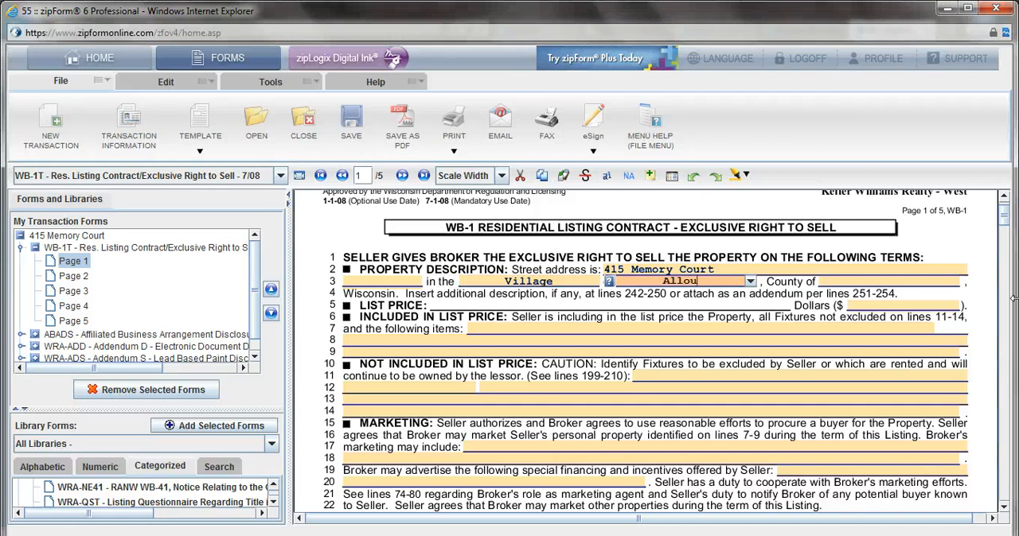
pyautogui.write('Allouez')
pyautogui.press('Tab')
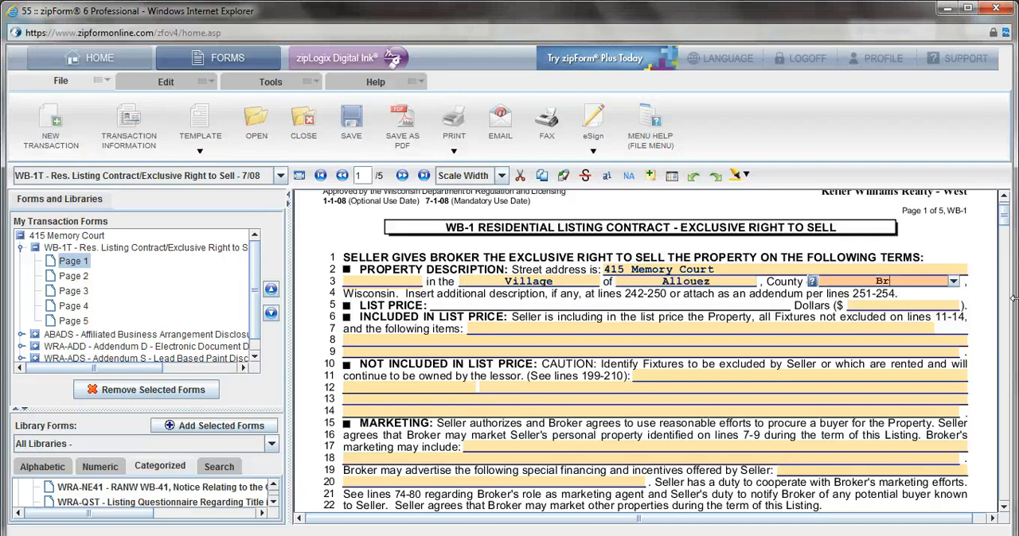
# Step: Enter 119900 dollars as the list price in the listing contract
pyautogui.click(941, 307)
pyautogui.write('119900')
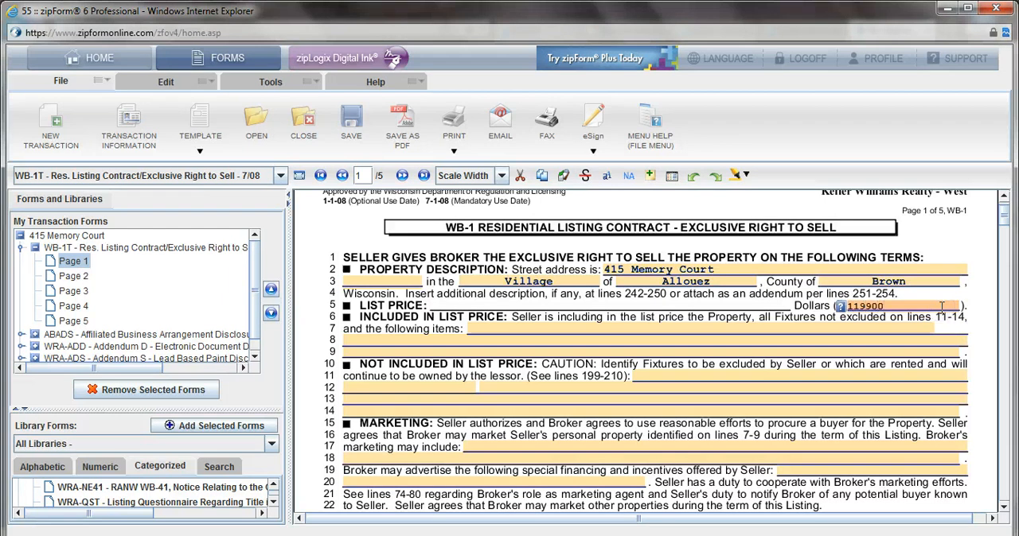
pyautogui.click(837, 316)
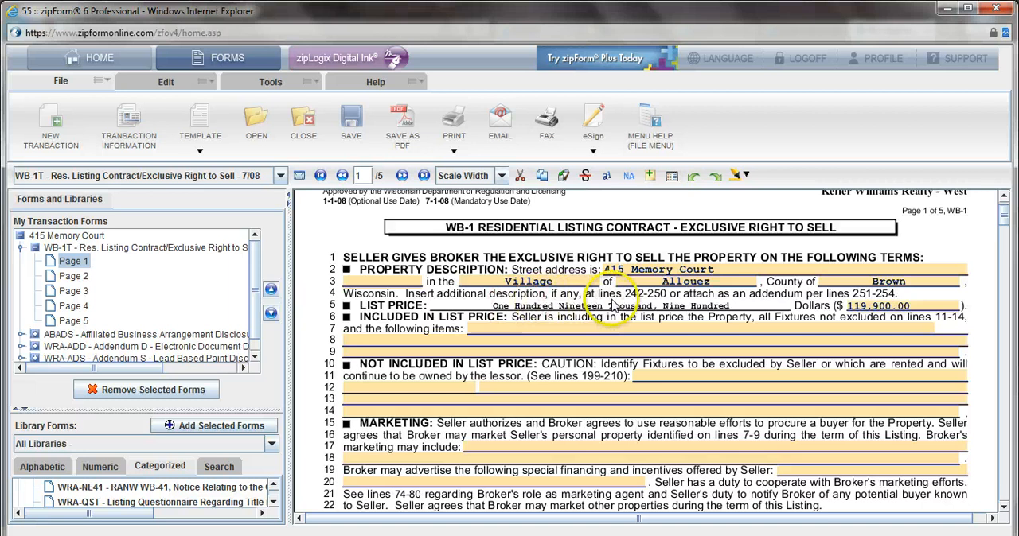
# Step: Choose the preset Stove, Microwave, Dishwasher and refrigerator for the included items and edit it to read "Stove, Microwave, and refrigerator"
pyautogui.scroll(-1, 595, 311)
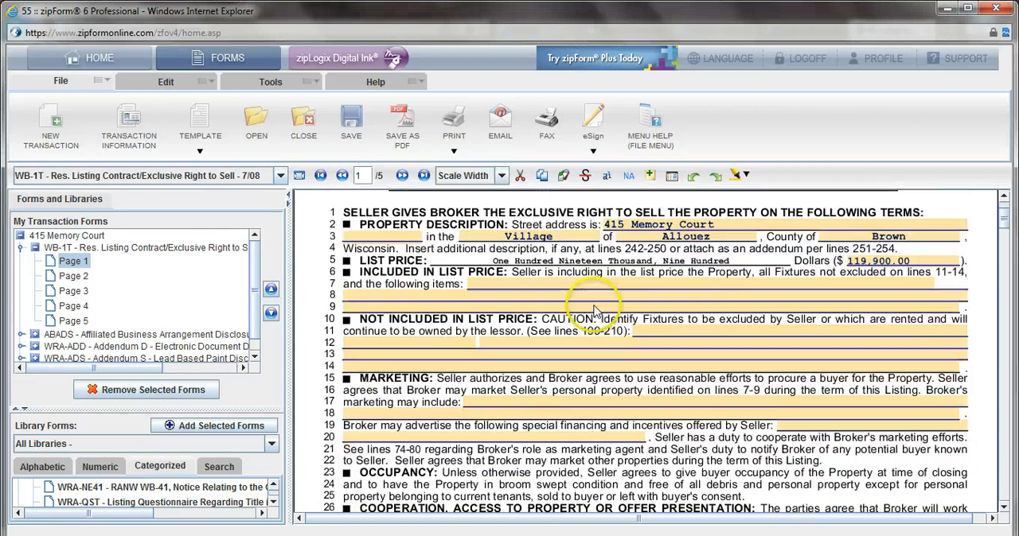
pyautogui.click(496, 291)
pyautogui.click(497, 287)
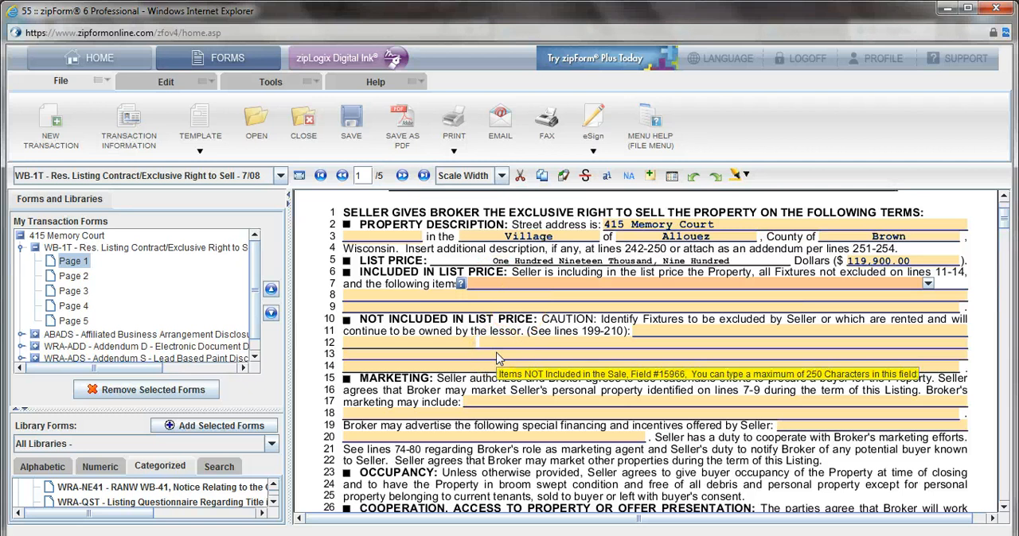
pyautogui.click(927, 284)
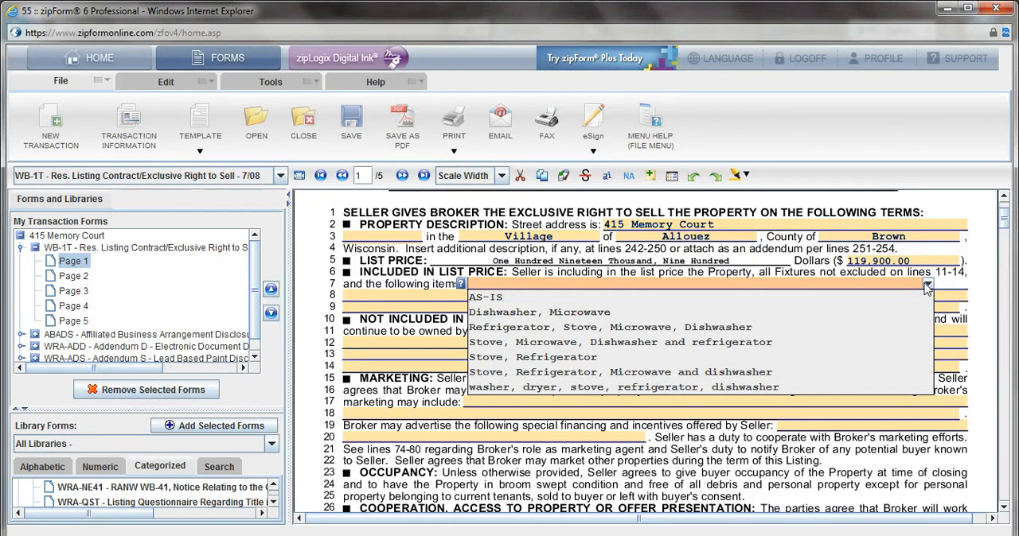
pyautogui.click(662, 351)
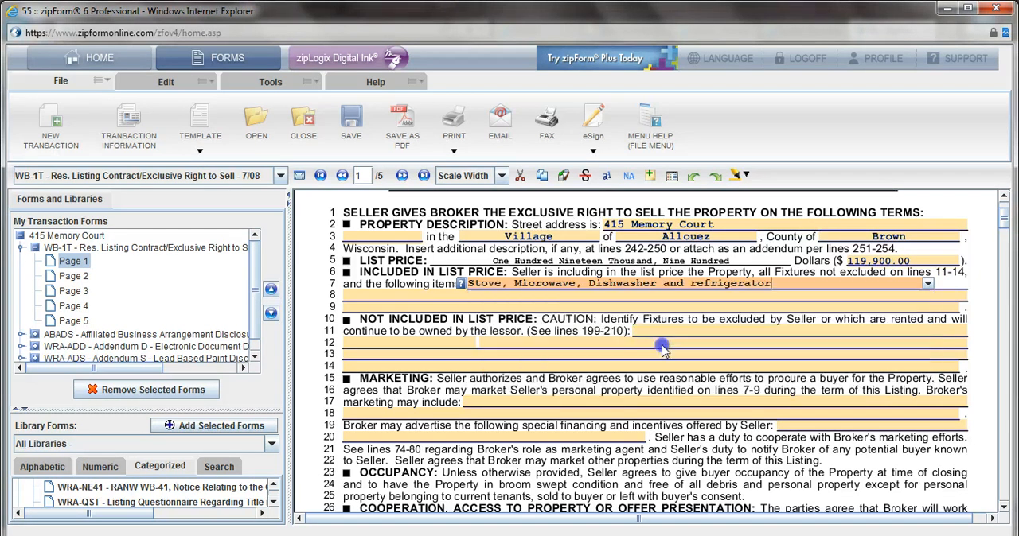
pyautogui.moveTo(673, 296); pyautogui.dragTo(589, 289)
pyautogui.press('Delete')
pyautogui.write('a')
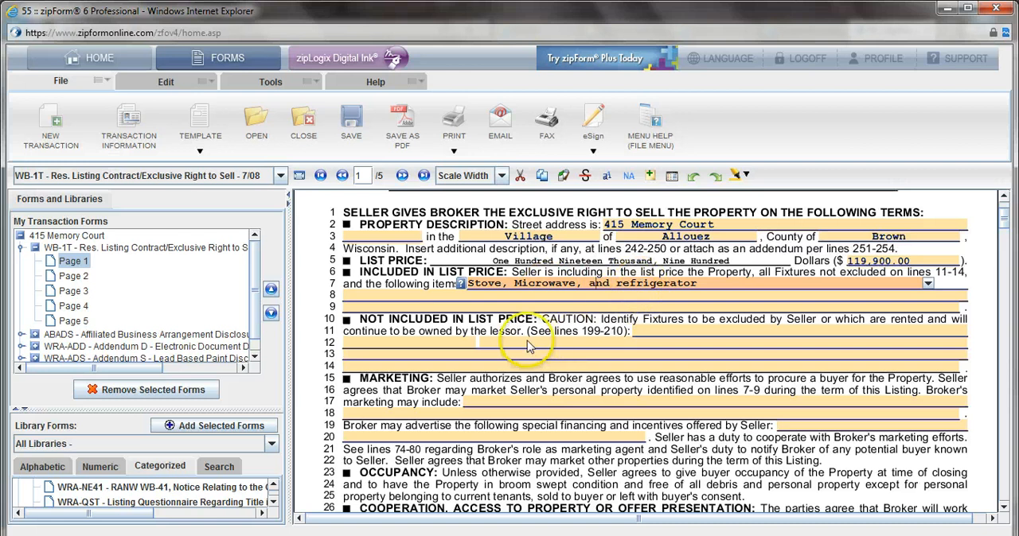
# Step: Enter "Seller personal property" as not included in the list price and "KWLS, open houses, yard sign, social media and MLS" as the broker's marketing
pyautogui.scroll(-1, 605, 318)
pyautogui.click(657, 290)
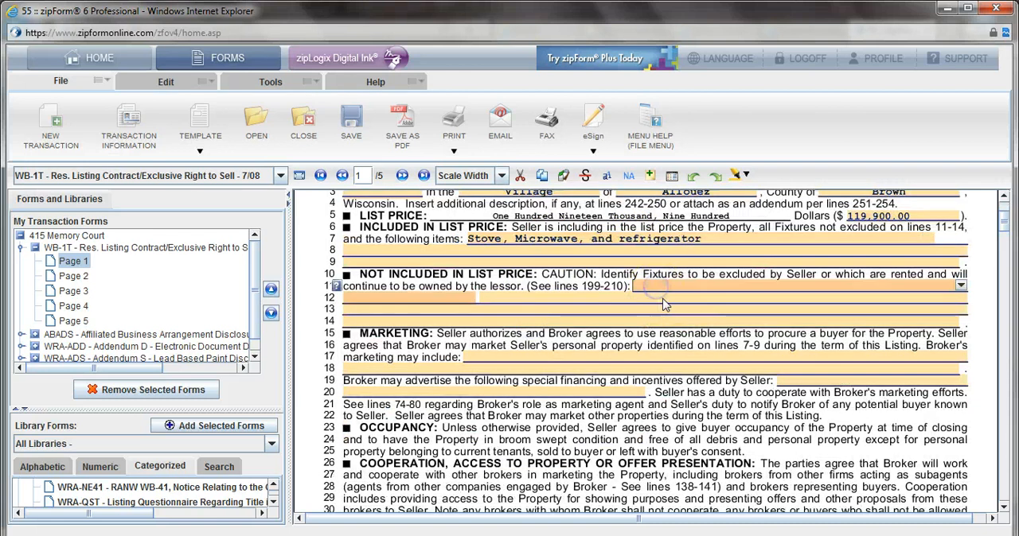
pyautogui.write('Seller personal property')
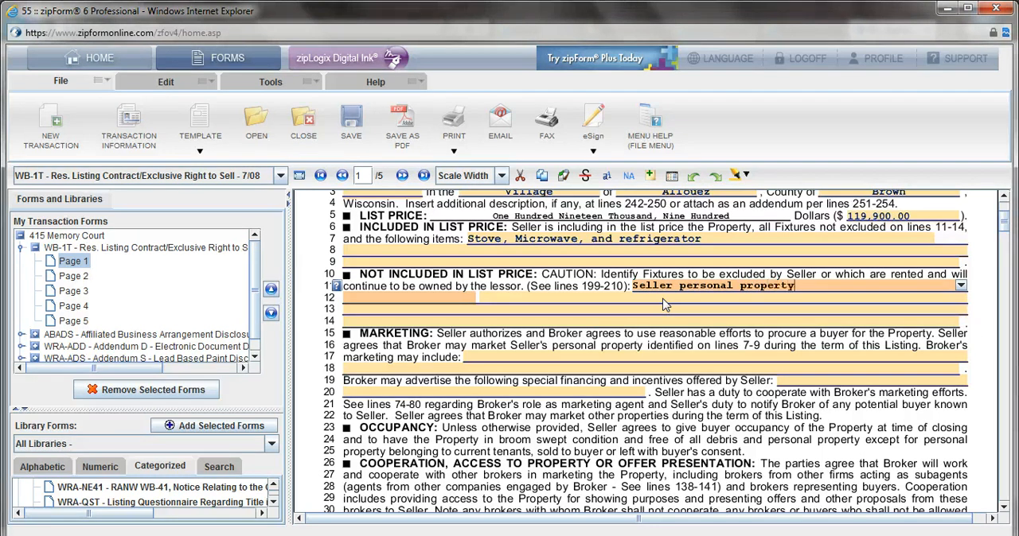
pyautogui.click(600, 363)
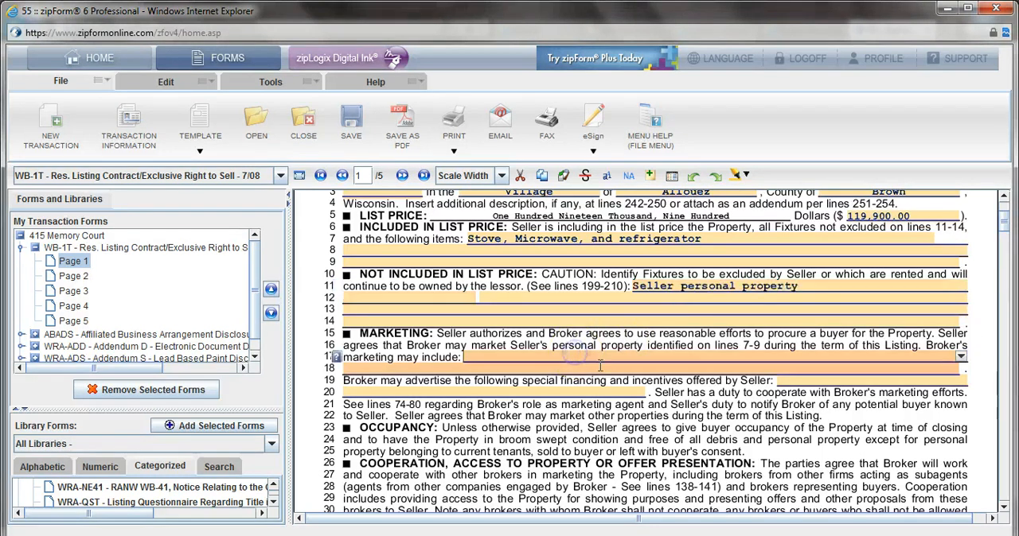
pyautogui.scroll(-1, 605, 369)
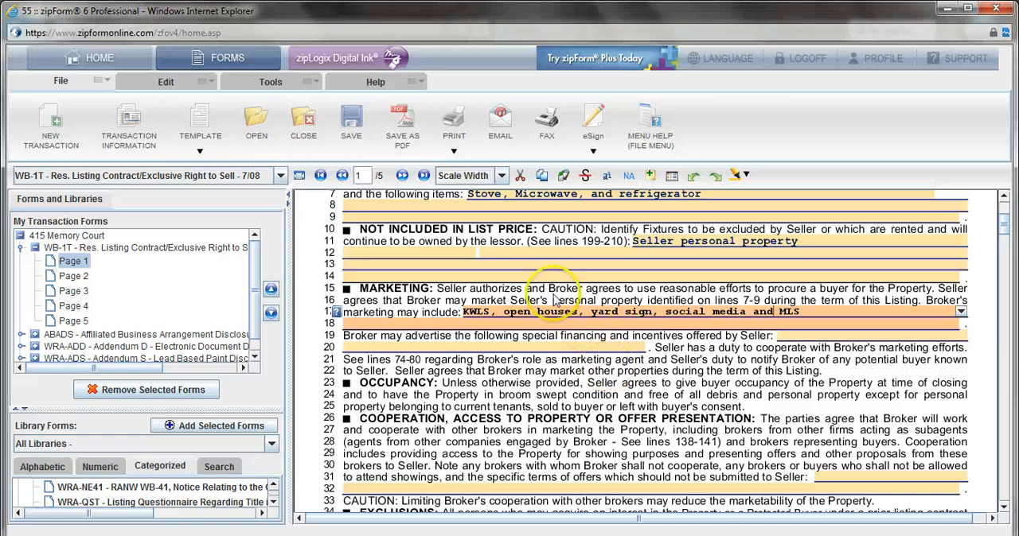
# Step: Strike out the $295 amount in the listing contract's broker commission clause
pyautogui.scroll(-1, 607, 395)
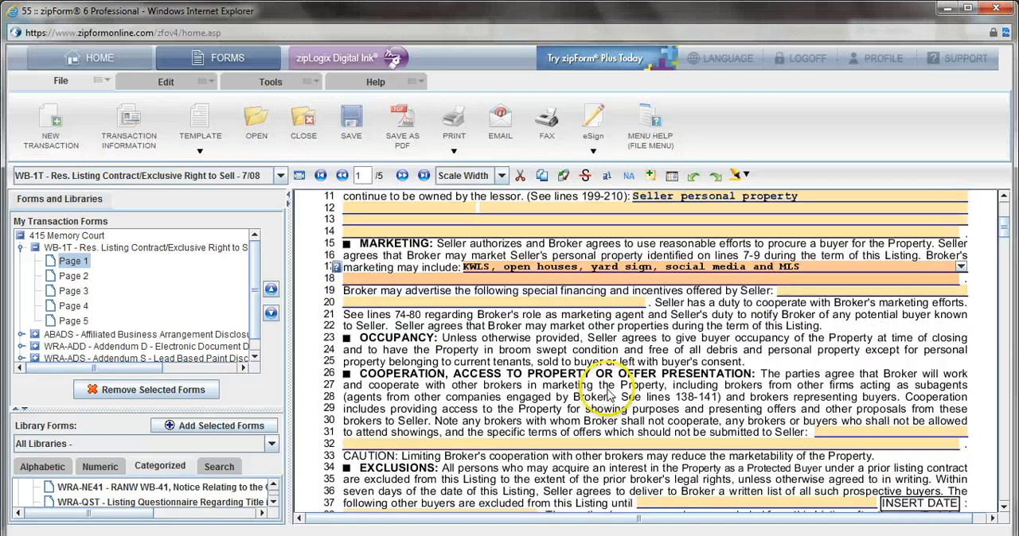
pyautogui.scroll(-1, 712, 374)
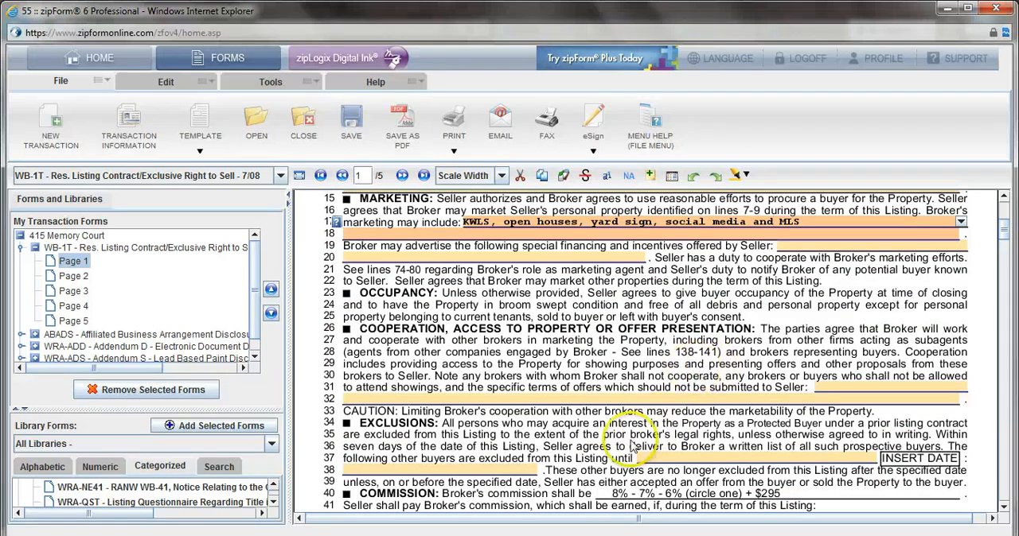
pyautogui.scroll(-2, 504, 450)
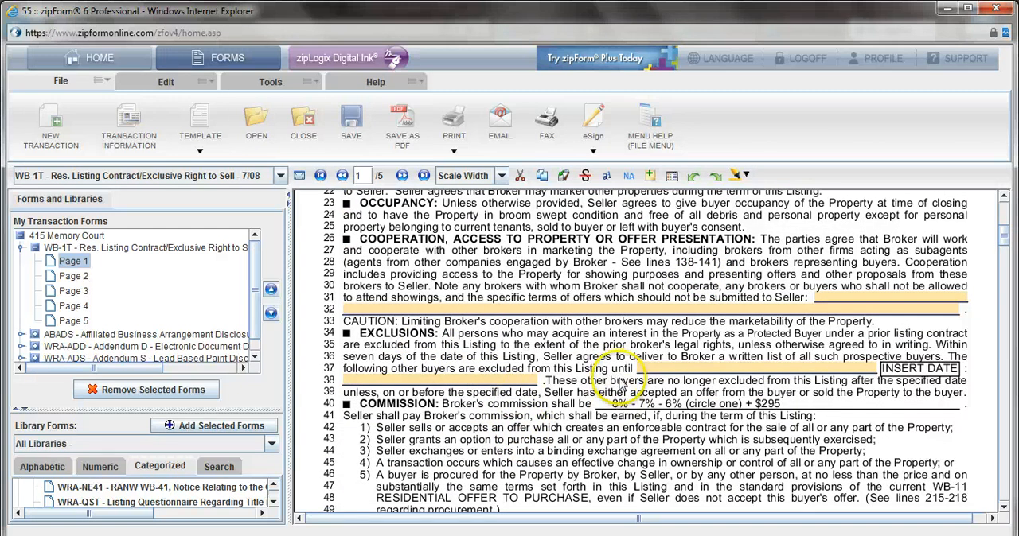
pyautogui.scroll(-1, 620, 386)
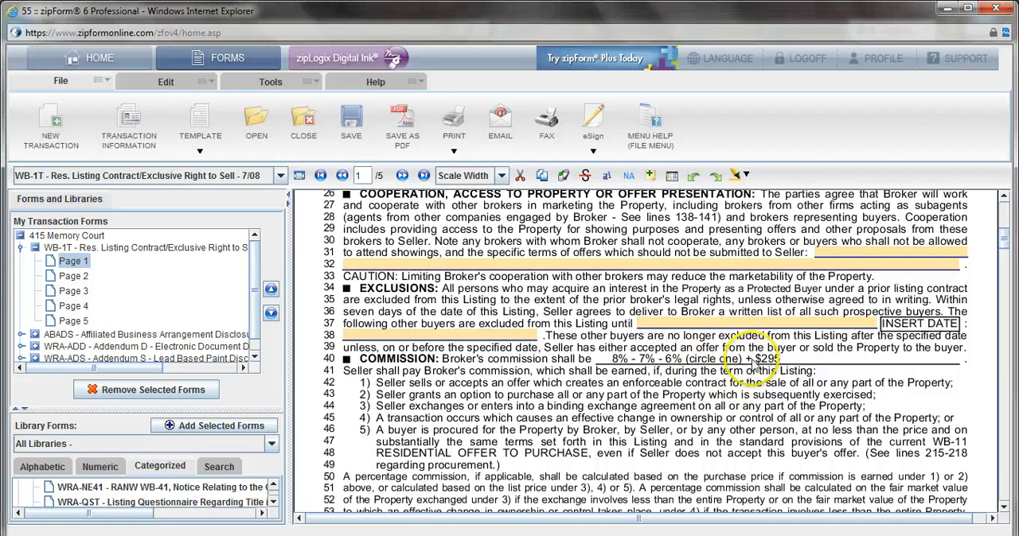
pyautogui.click(585, 175)
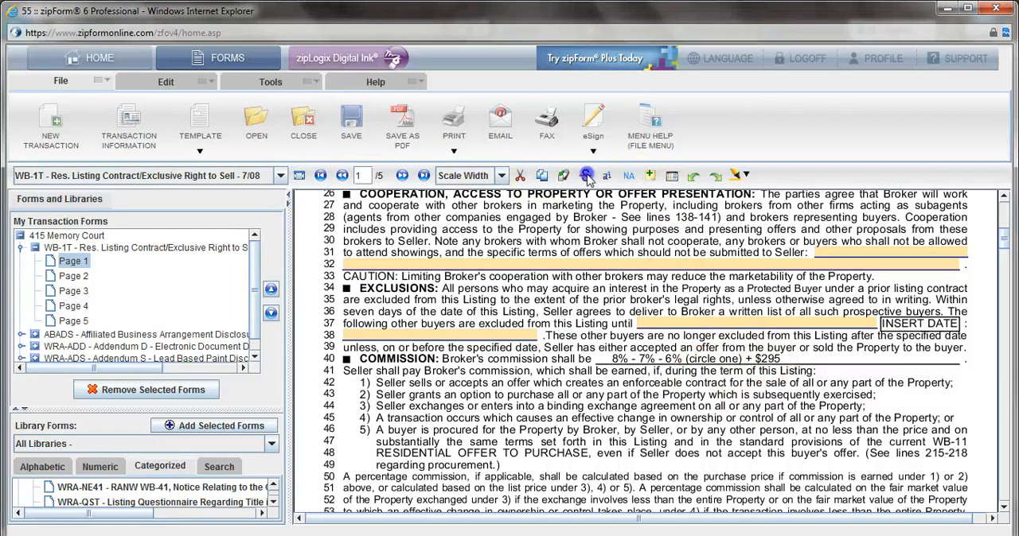
pyautogui.moveTo(781, 359); pyautogui.dragTo(754, 359)
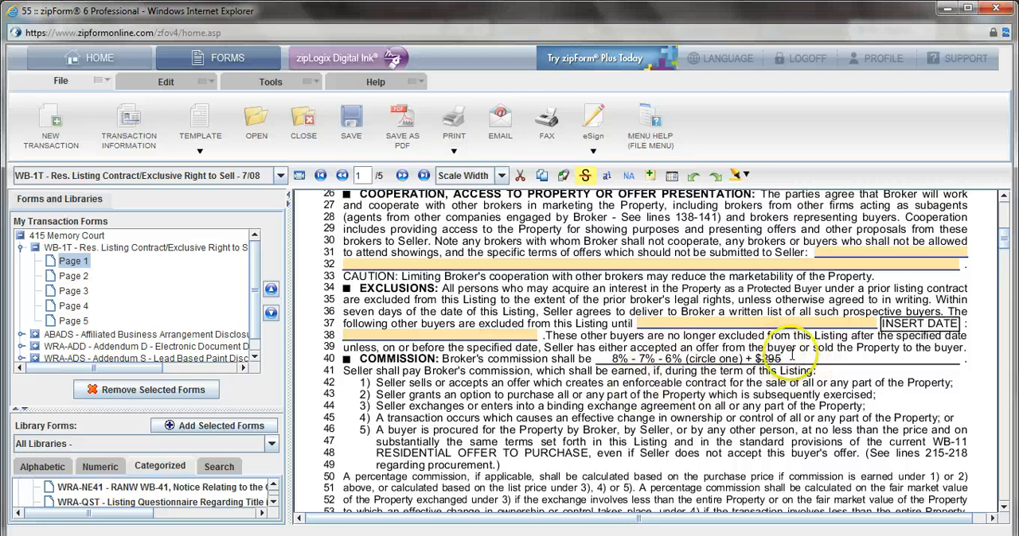
# Step: Choose the preset 2.1-3% as the commission offered to cooperating brokers under Compensation to Others
pyautogui.scroll(-5, 637, 469)
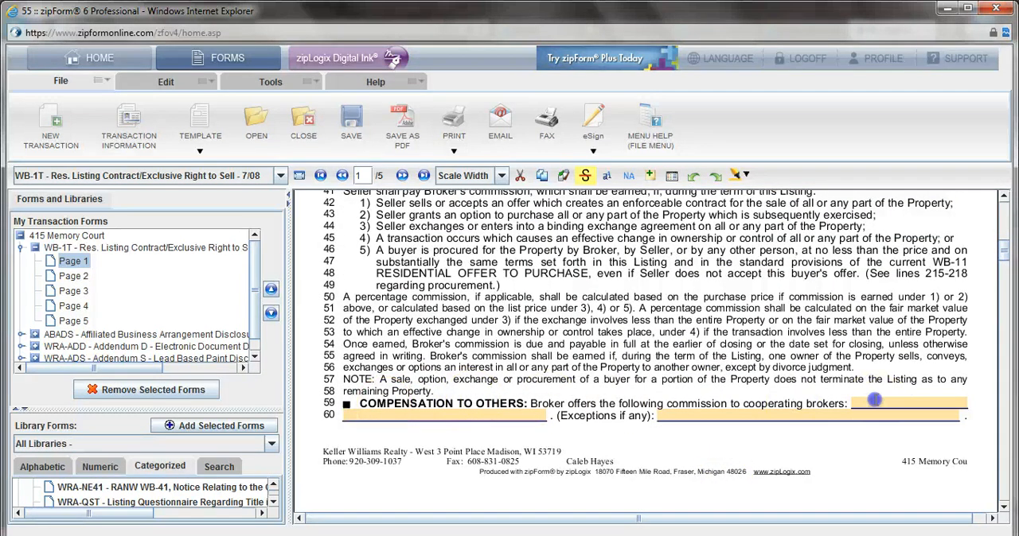
pyautogui.click(903, 413)
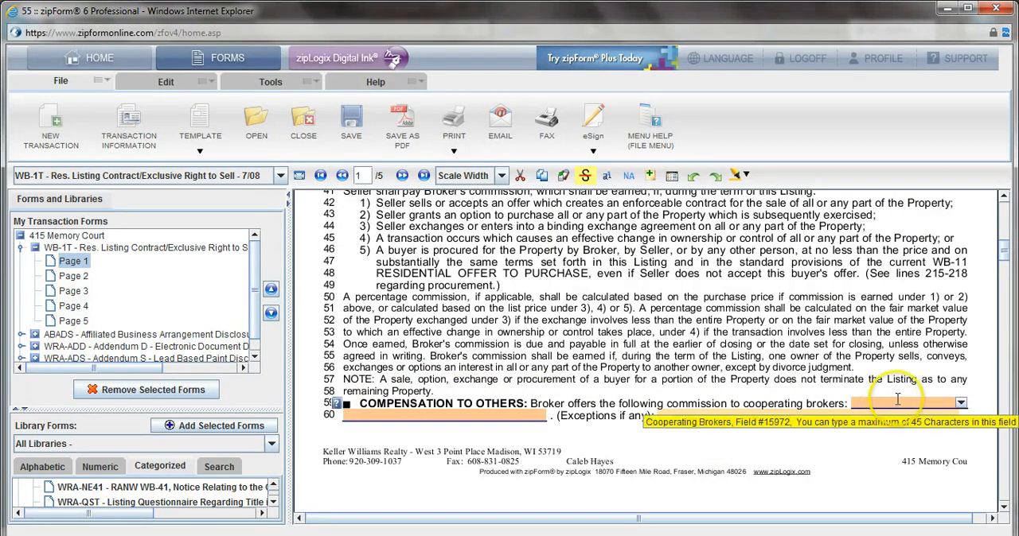
pyautogui.click(960, 403)
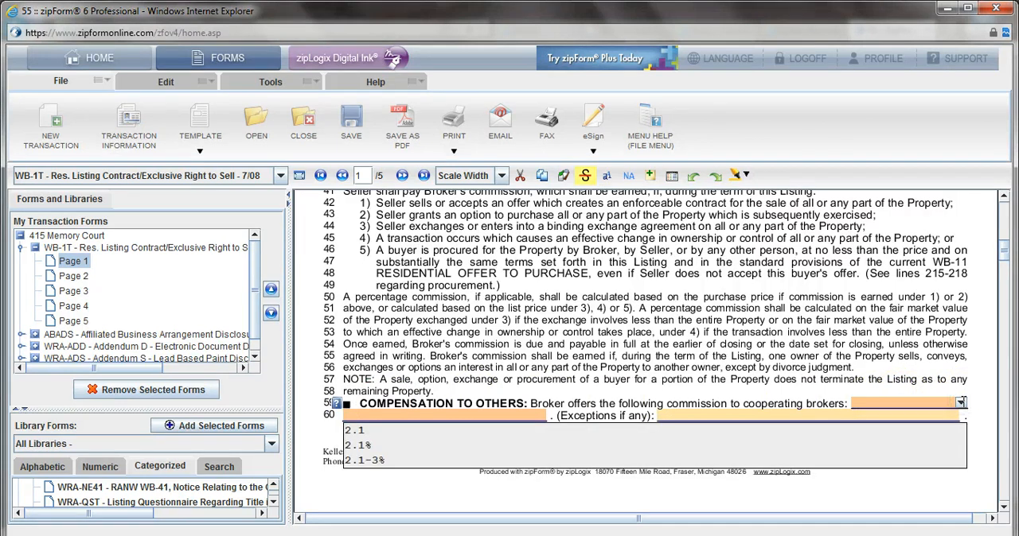
pyautogui.click(364, 461)
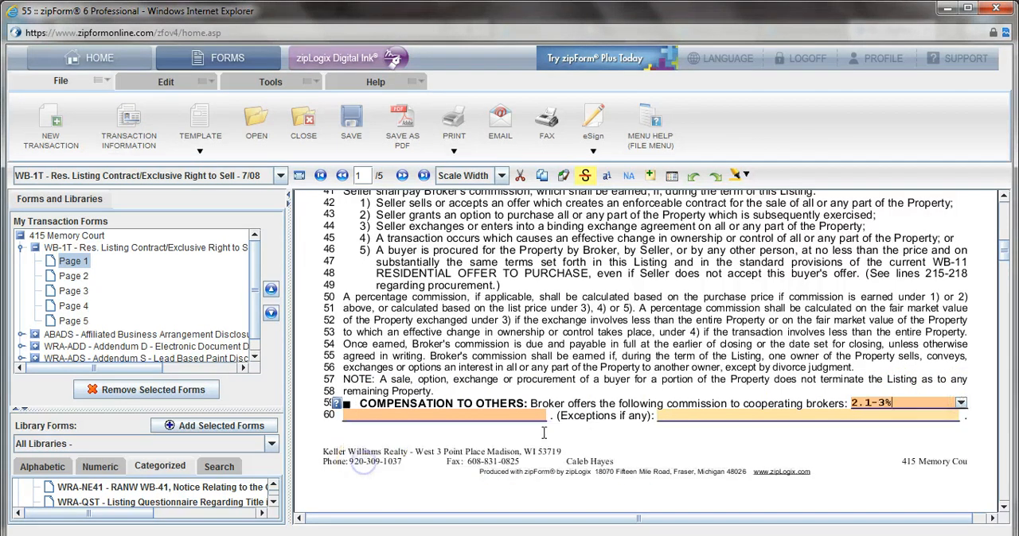
# Step: Strike out the option "I reject multiple representation relationships" on page 3 of the contract
pyautogui.scroll(-3, 825, 470)
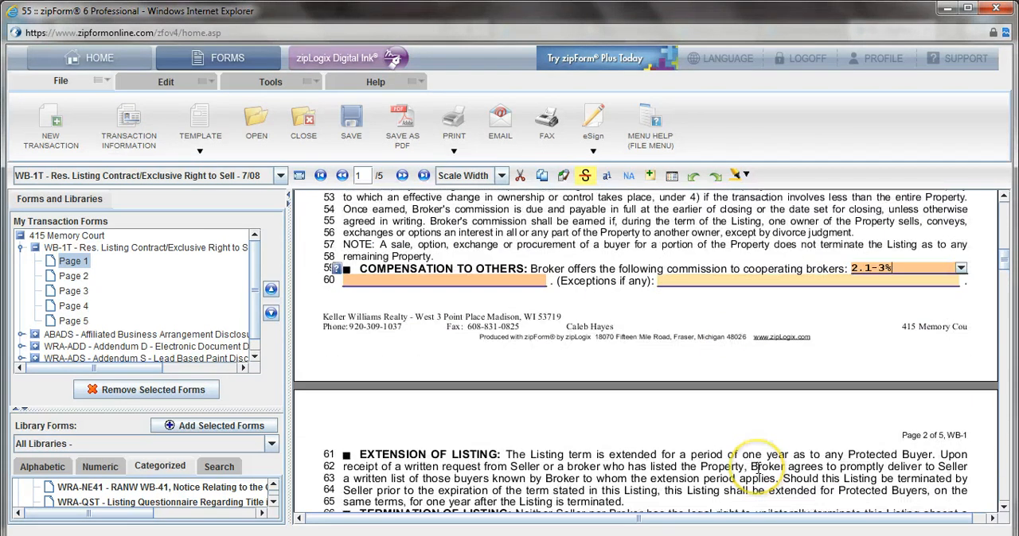
pyautogui.scroll(-8, 757, 466)
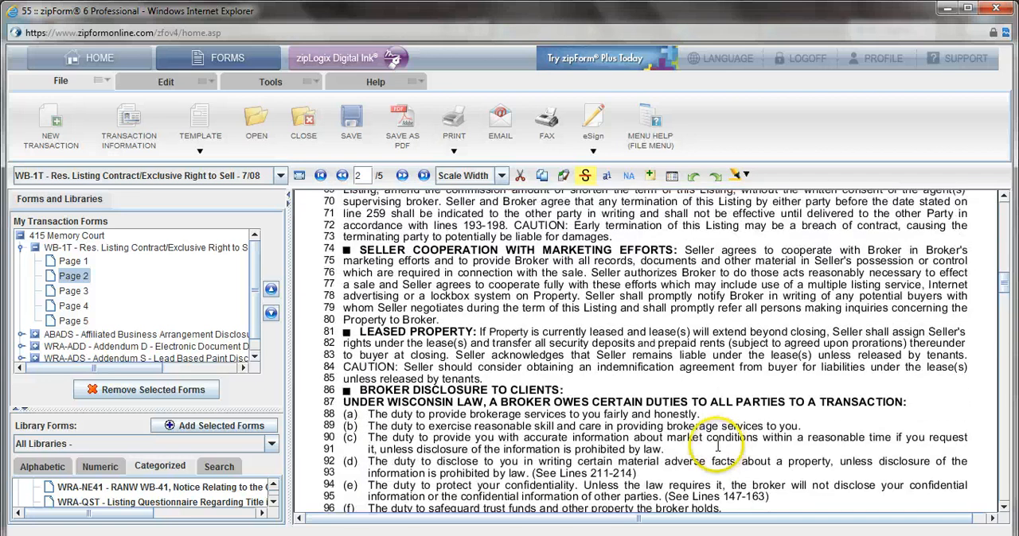
pyautogui.scroll(-10, 716, 447)
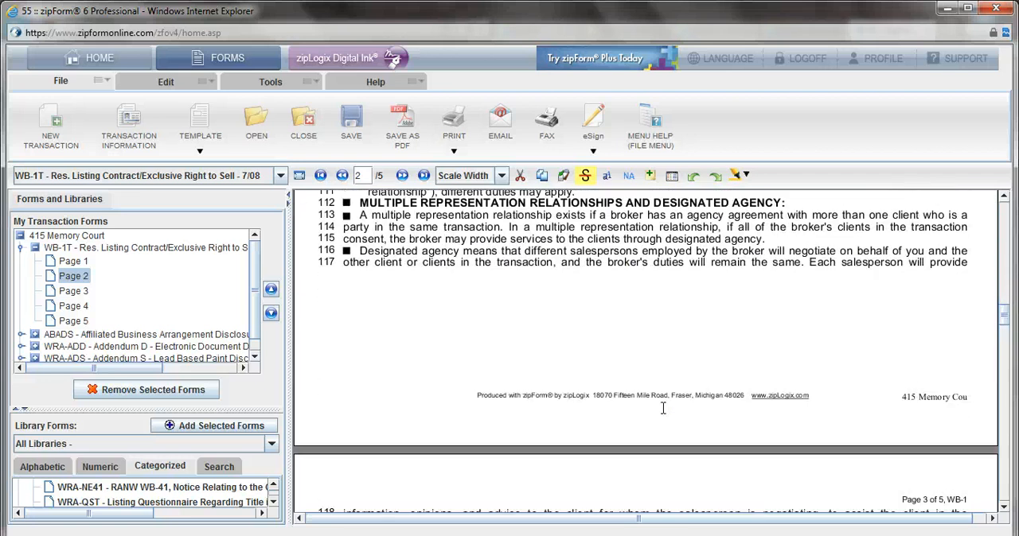
pyautogui.scroll(-6, 663, 408)
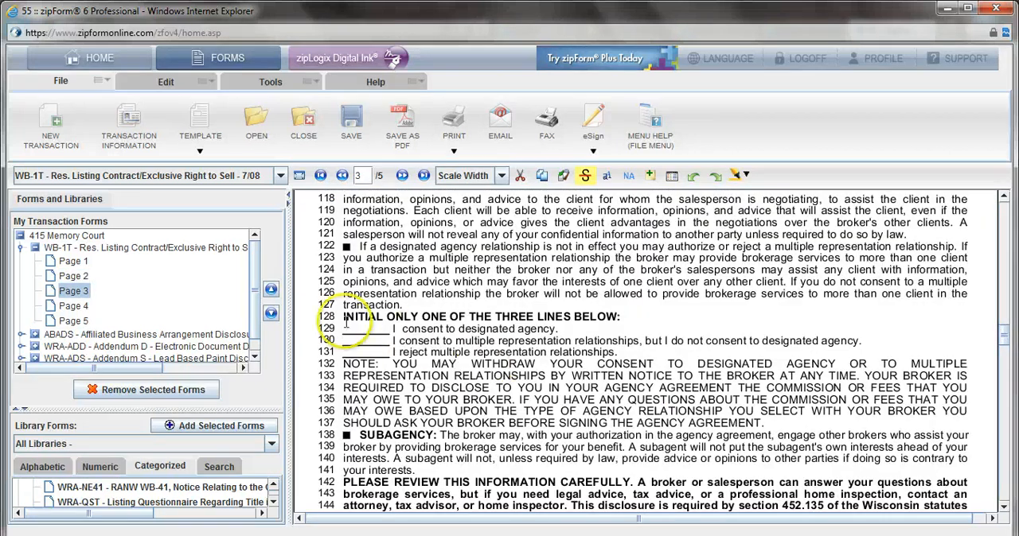
pyautogui.moveTo(342, 318); pyautogui.dragTo(348, 317)
pyautogui.moveTo(624, 354); pyautogui.dragTo(302, 300)
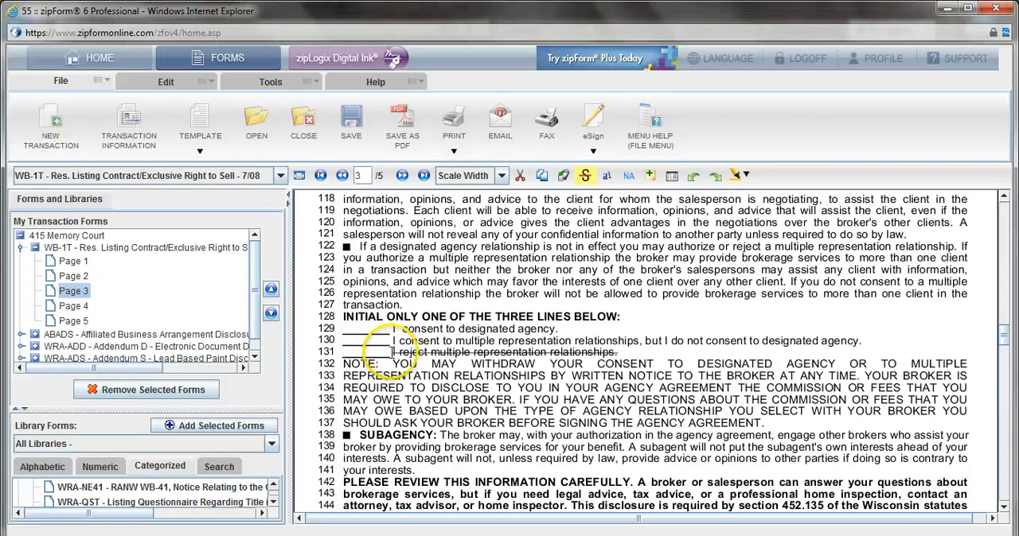
# Step: Remove the strikethrough from "I reject multiple representation" in the agency consent options
pyautogui.moveTo(391, 352)
pyautogui.mouseDown()
pyautogui.moveTo(537, 352)
pyautogui.moveTo(484, 351)
pyautogui.mouseUp()
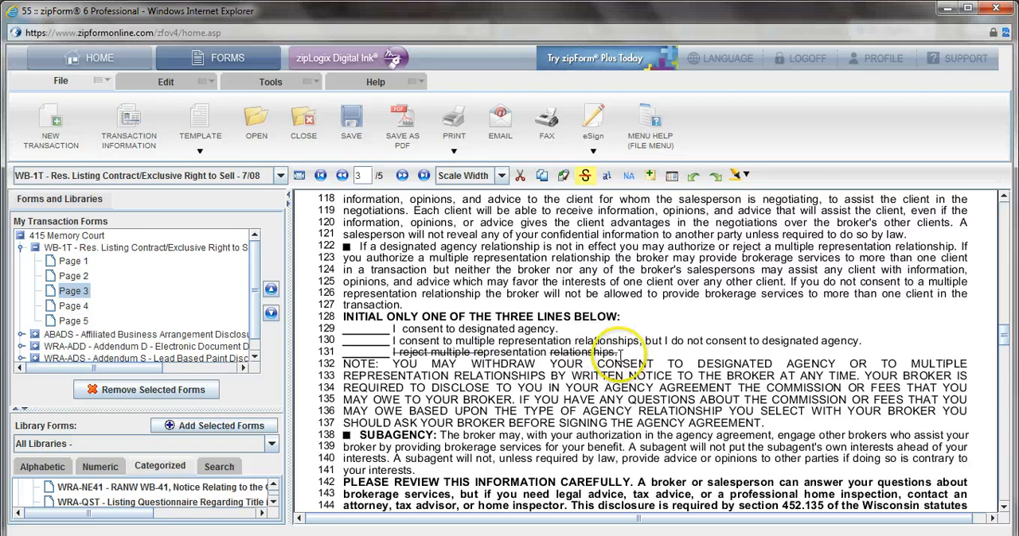
pyautogui.moveTo(620, 355); pyautogui.dragTo(549, 358)
pyautogui.click(484, 351)
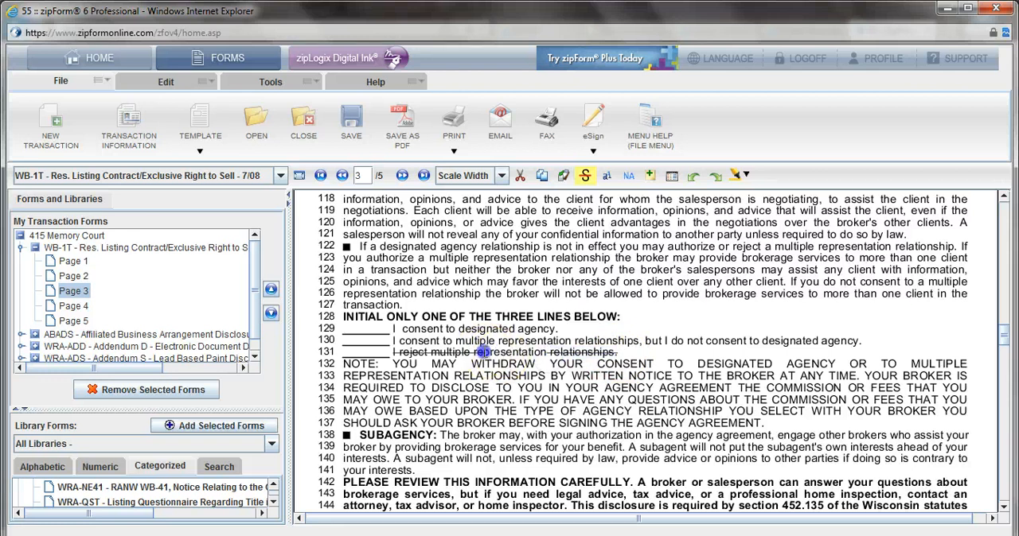
pyautogui.moveTo(394, 351); pyautogui.dragTo(394, 352)
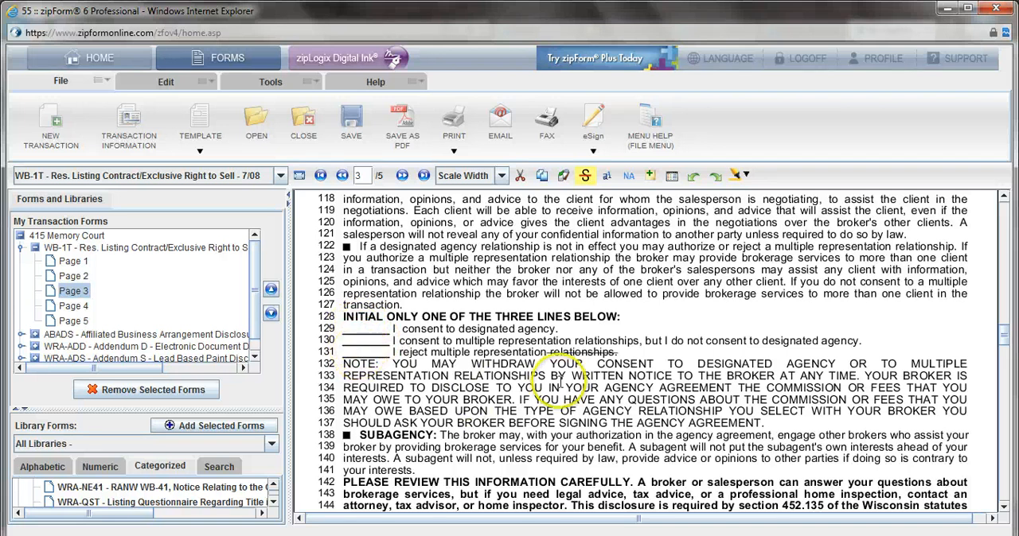
# Step: Strike out the phone-contact consent paragraph and the "List Home/Cell Numbers" label under Additional Provisions on page 5
pyautogui.scroll(-1, 581, 379)
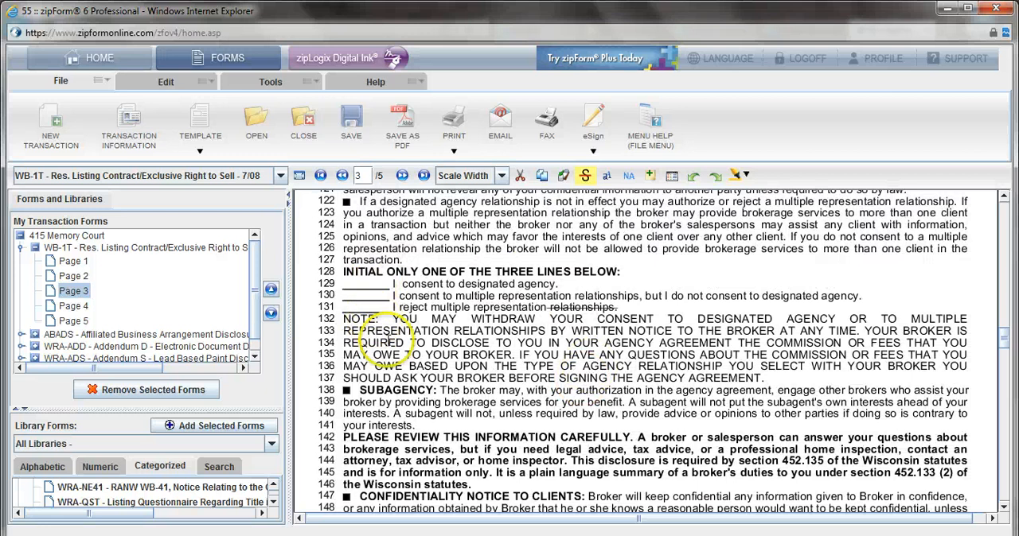
pyautogui.scroll(-7, 388, 340)
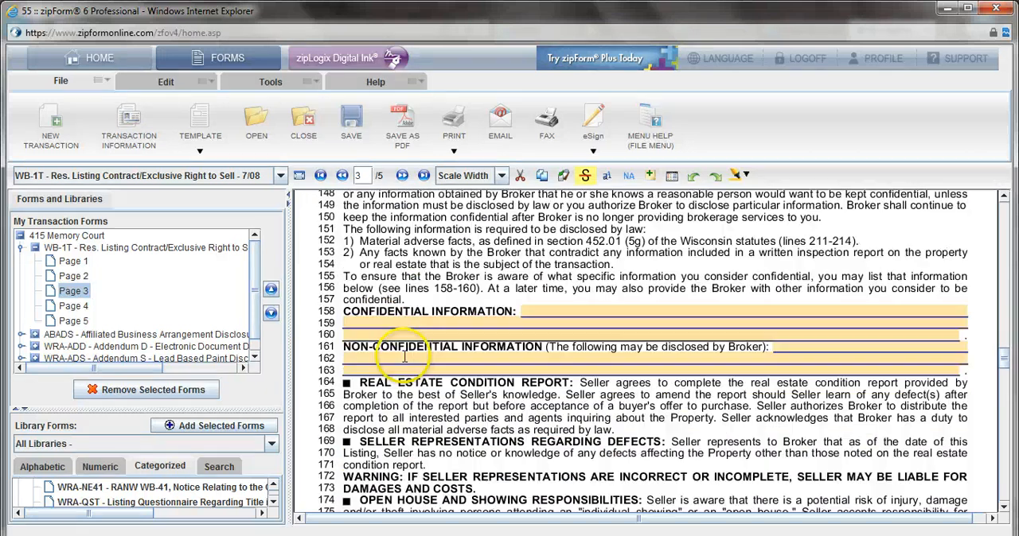
pyautogui.scroll(-10, 404, 357)
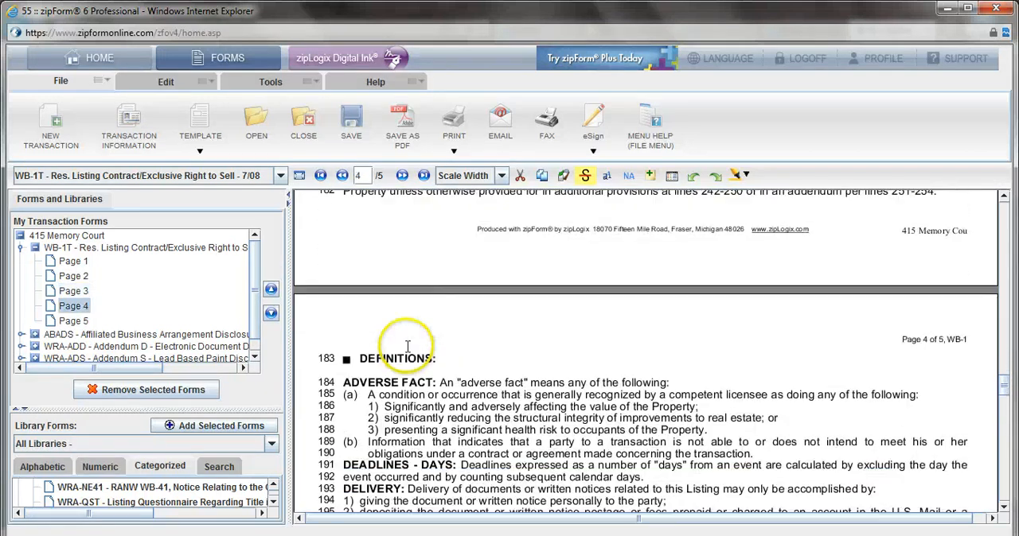
pyautogui.scroll(-10, 413, 343)
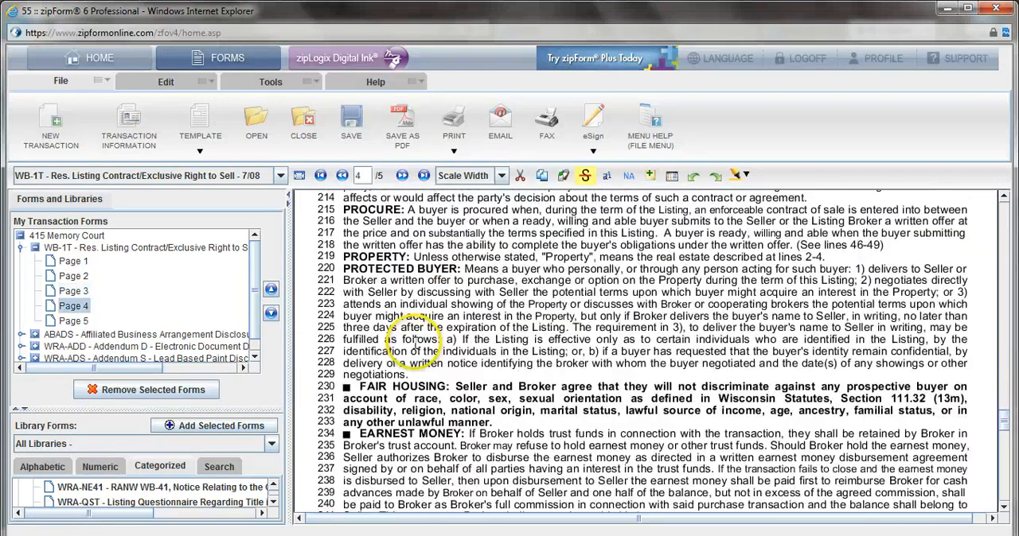
pyautogui.scroll(-10, 413, 339)
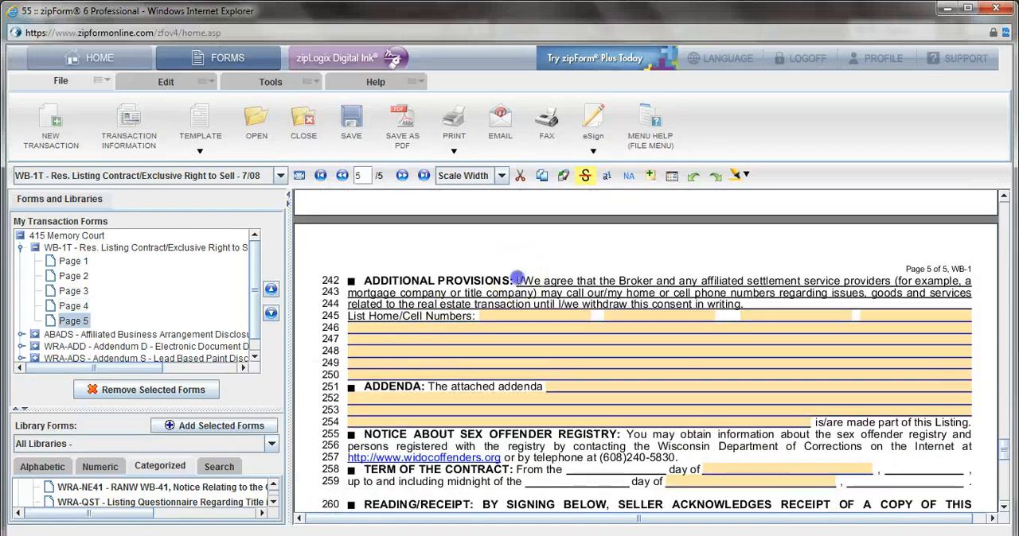
pyautogui.moveTo(519, 317); pyautogui.dragTo(655, 277)
pyautogui.moveTo(475, 320); pyautogui.dragTo(303, 269)
pyautogui.moveTo(751, 294); pyautogui.dragTo(244, 279)
pyautogui.moveTo(754, 305); pyautogui.dragTo(271, 311)
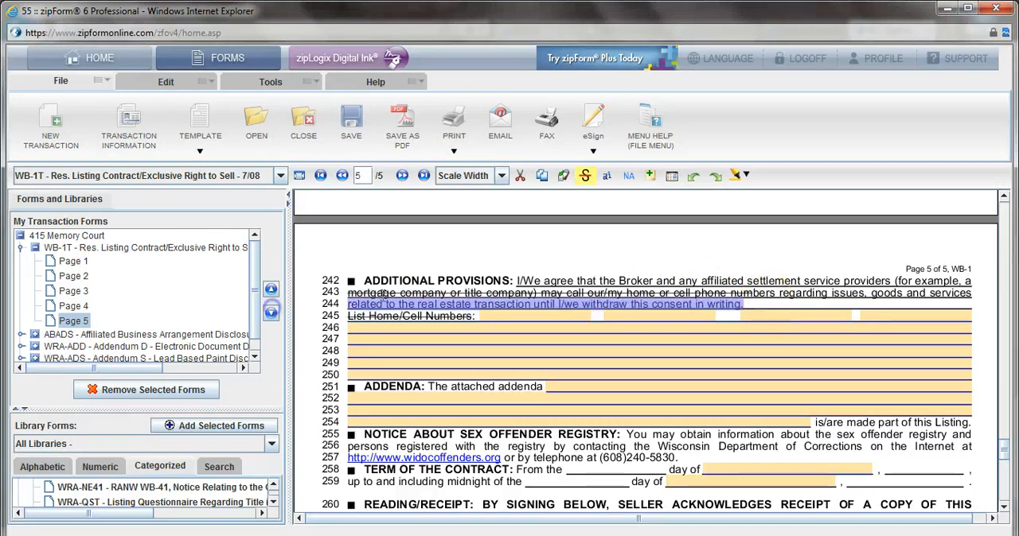
pyautogui.moveTo(968, 293); pyautogui.dragTo(744, 297)
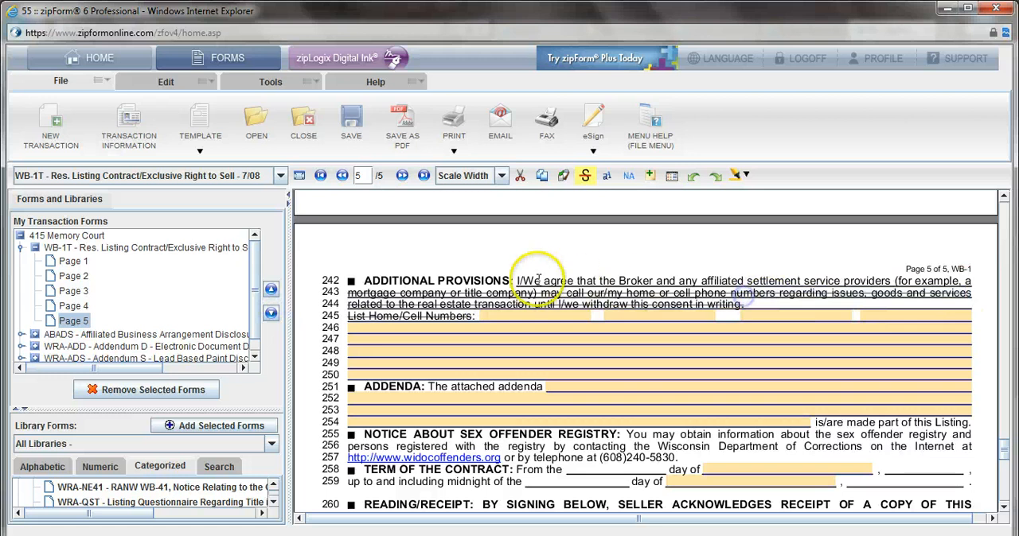
pyautogui.moveTo(516, 281); pyautogui.dragTo(973, 281)
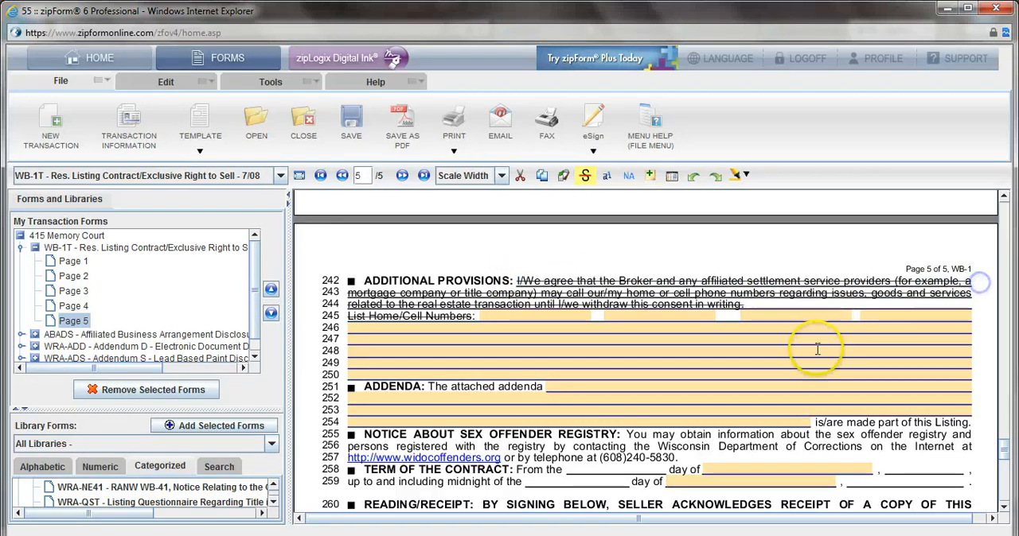
# Step: Enter "Add D, Add s and RECR" as the addenda attached to the listing contract
pyautogui.scroll(-3, 708, 382)
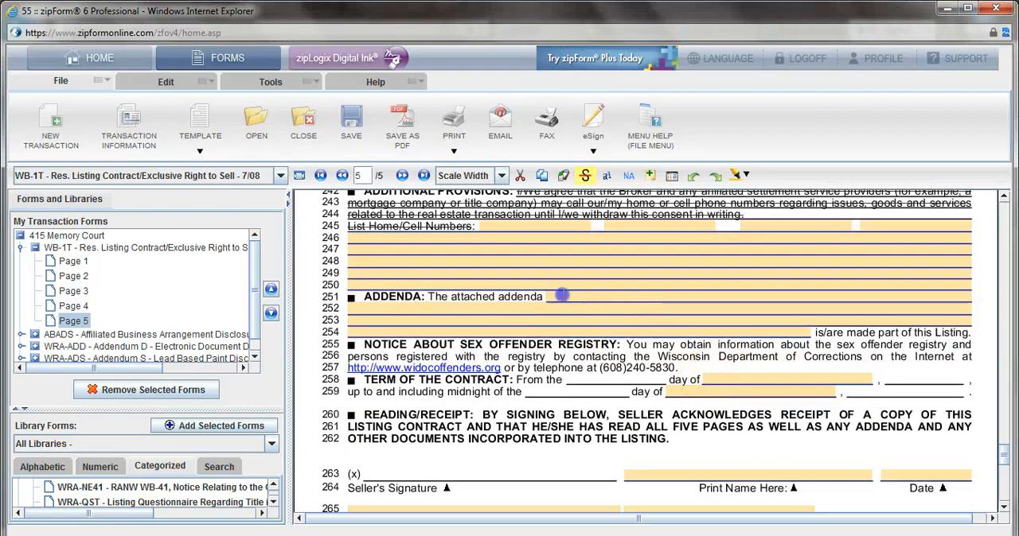
pyautogui.click(555, 301)
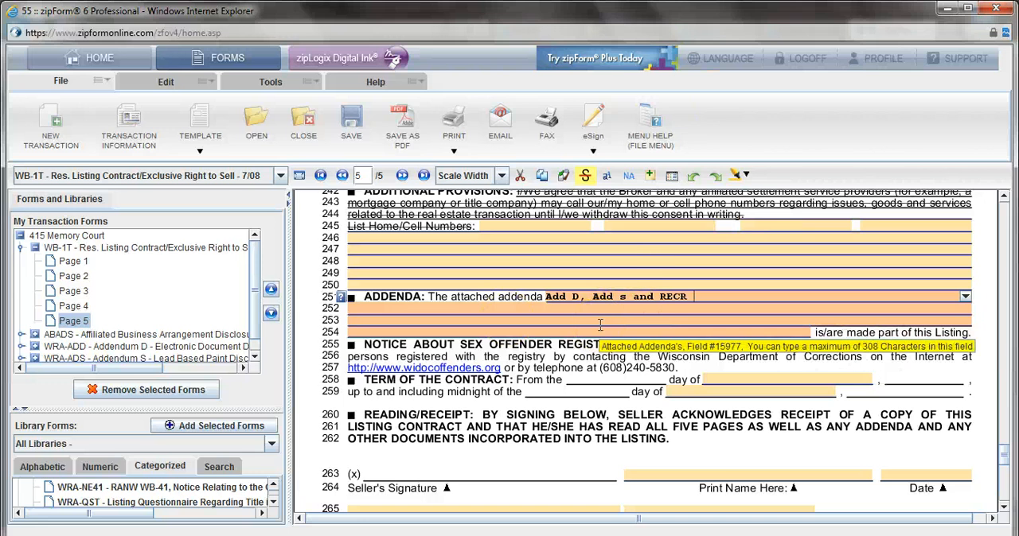
pyautogui.click(673, 296)
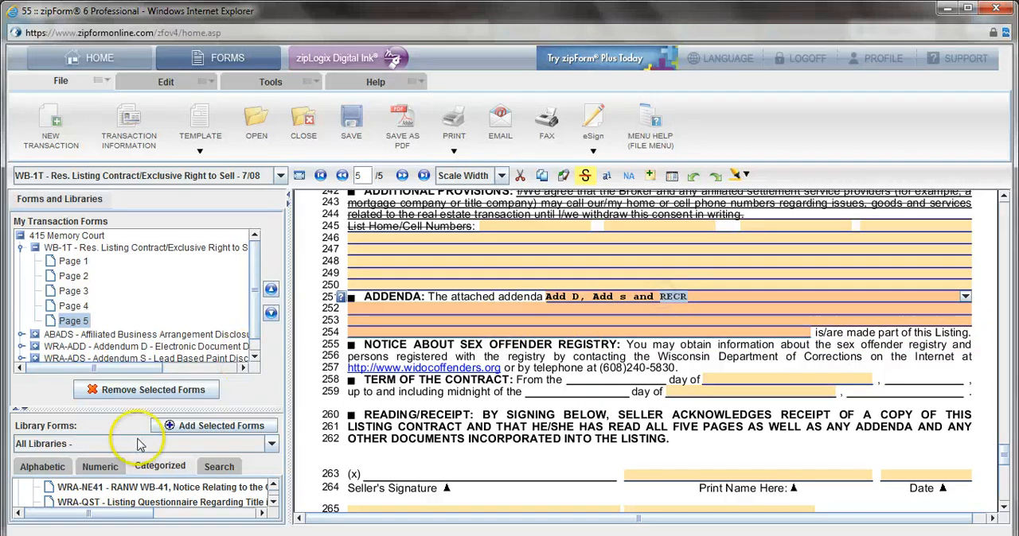
# Step: Set the contract term to run from 10/04/2013 up to and including midnight of 10/04/2014
pyautogui.scroll(-1, 415, 400)
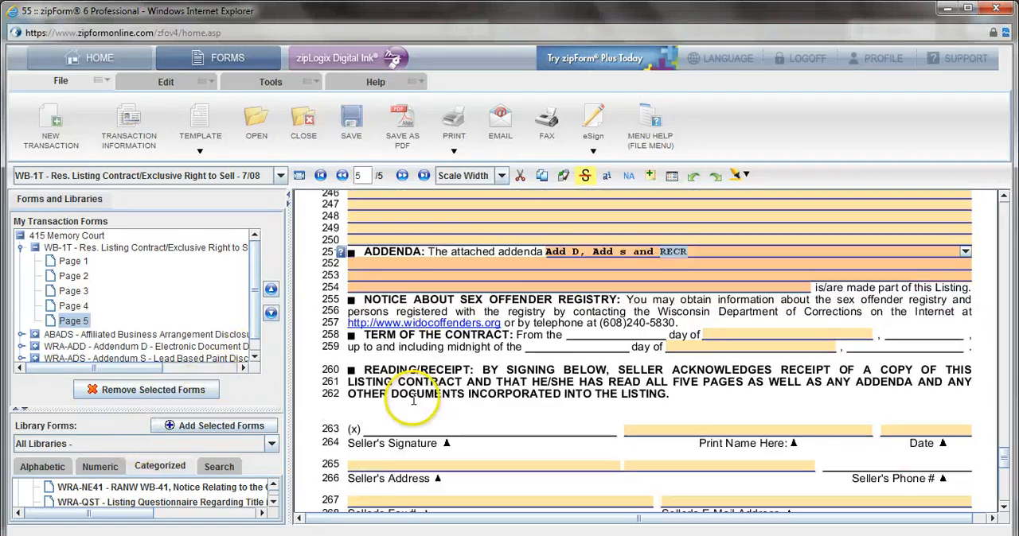
pyautogui.click(825, 333)
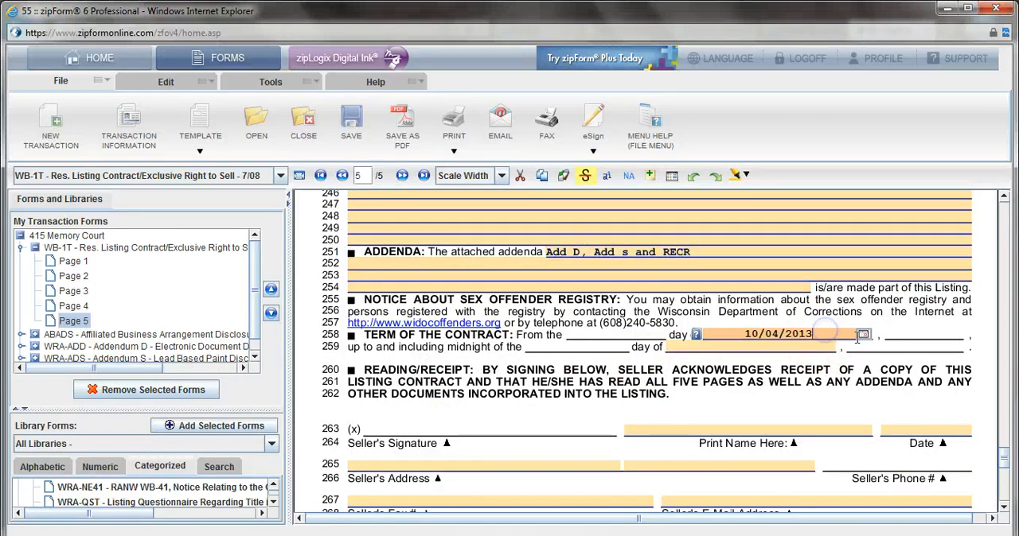
pyautogui.click(829, 347)
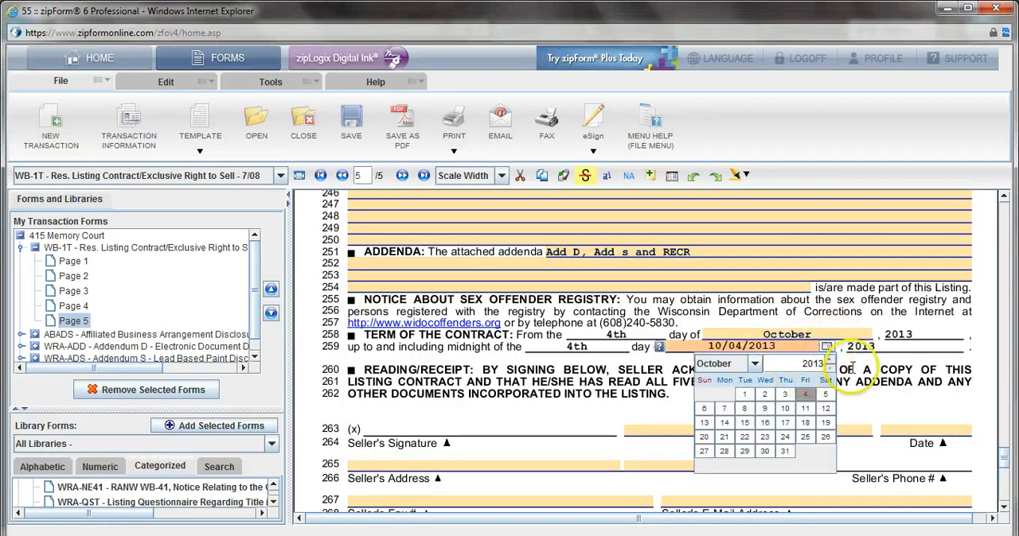
pyautogui.click(850, 370)
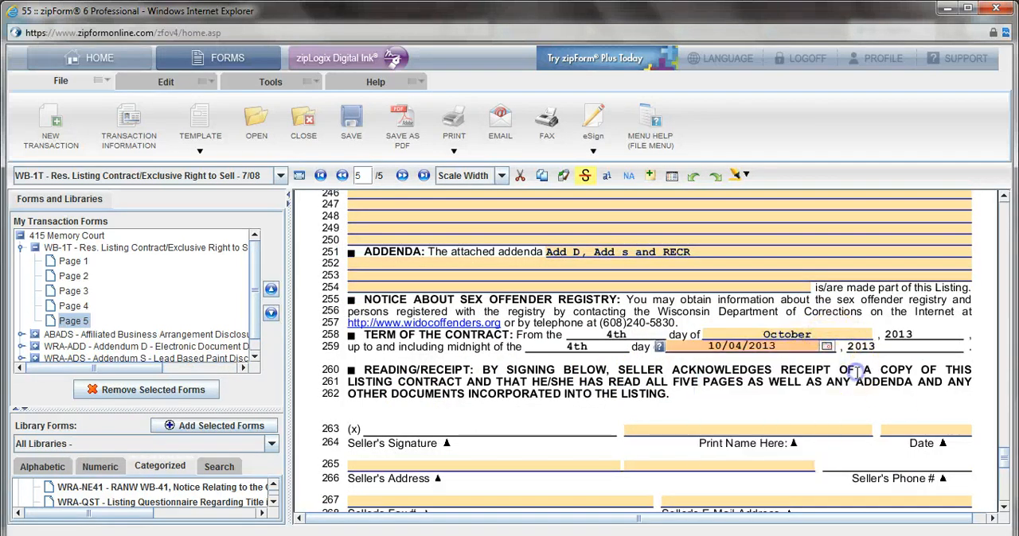
pyautogui.click(796, 350)
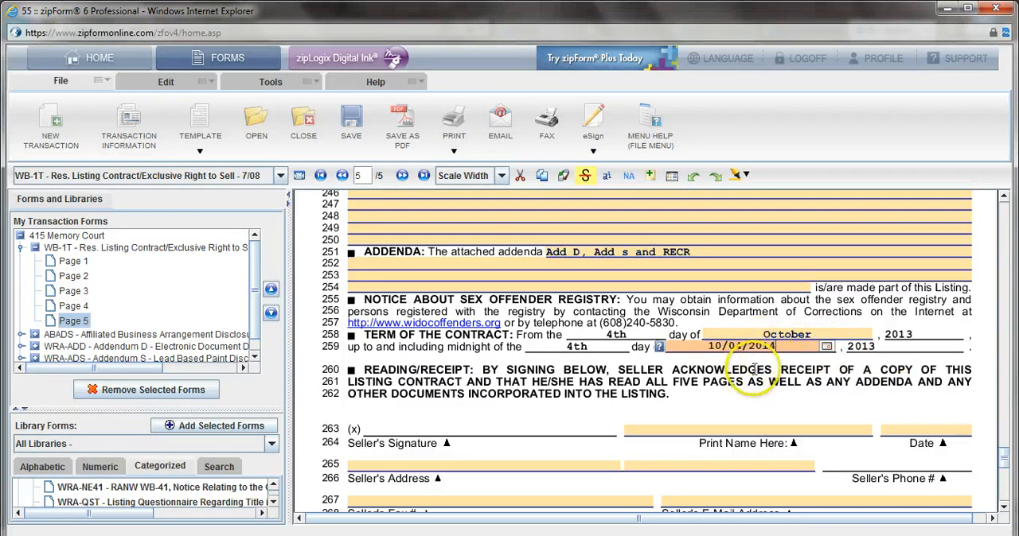
pyautogui.click(752, 370)
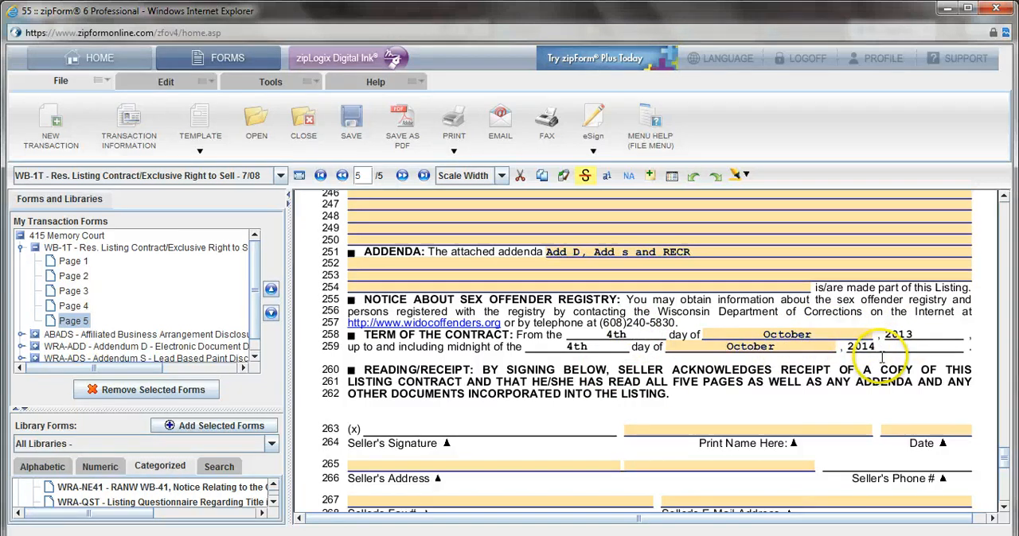
# Step: Fill in the broker signature block with the agent's printed name, firm "Keller WIlliams - Green Bay" and date 10/04/2013
pyautogui.scroll(-3, 922, 325)
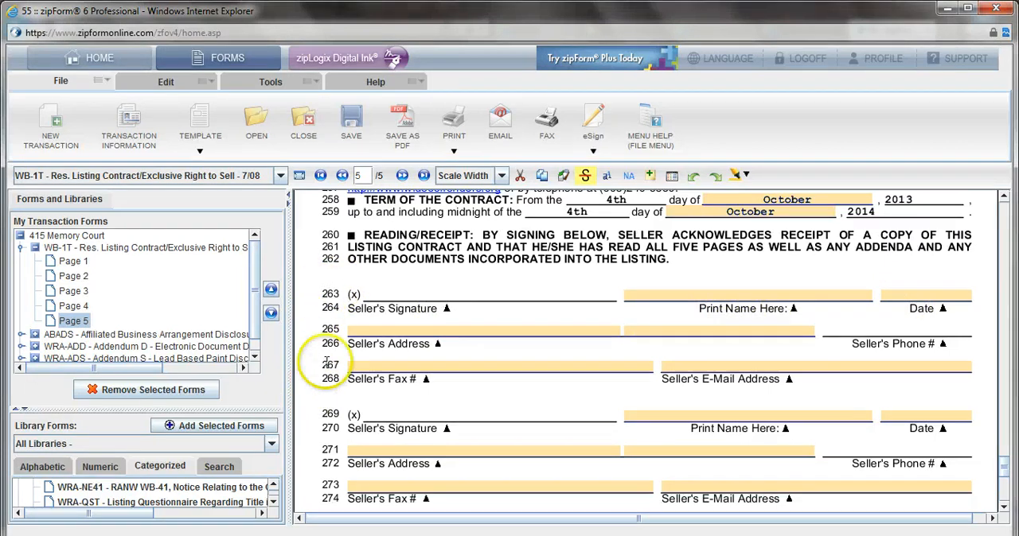
pyautogui.scroll(-3, 326, 319)
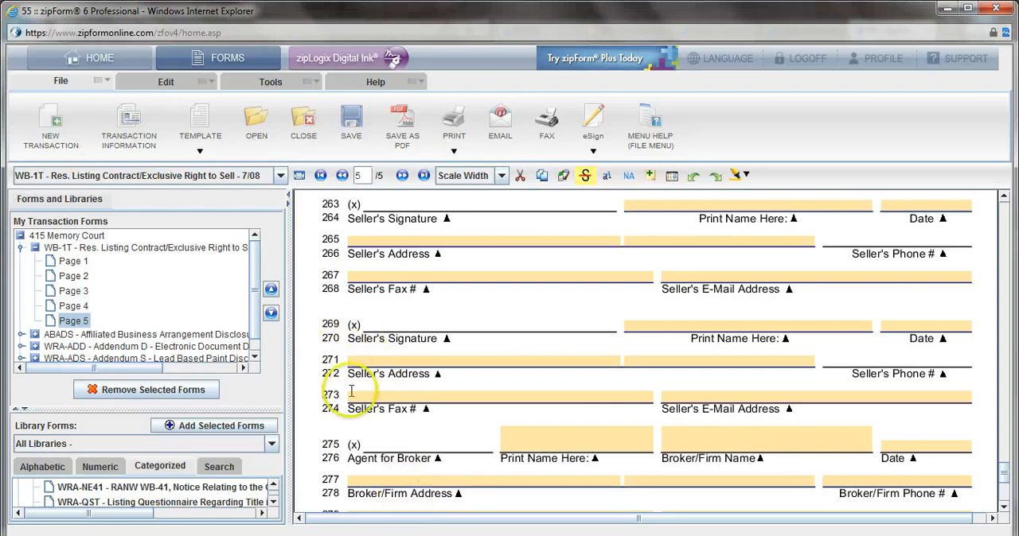
pyautogui.scroll(-2, 674, 471)
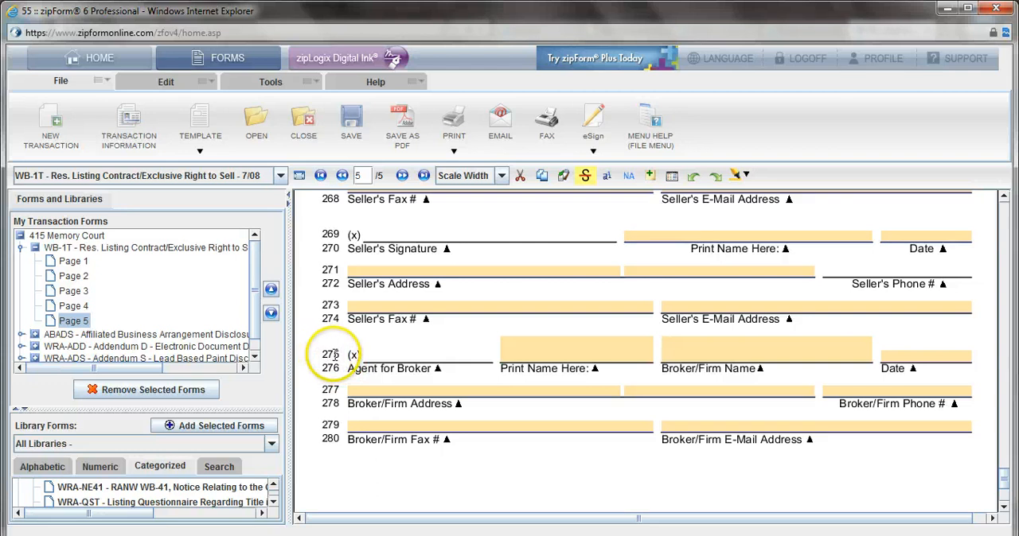
pyautogui.click(557, 349)
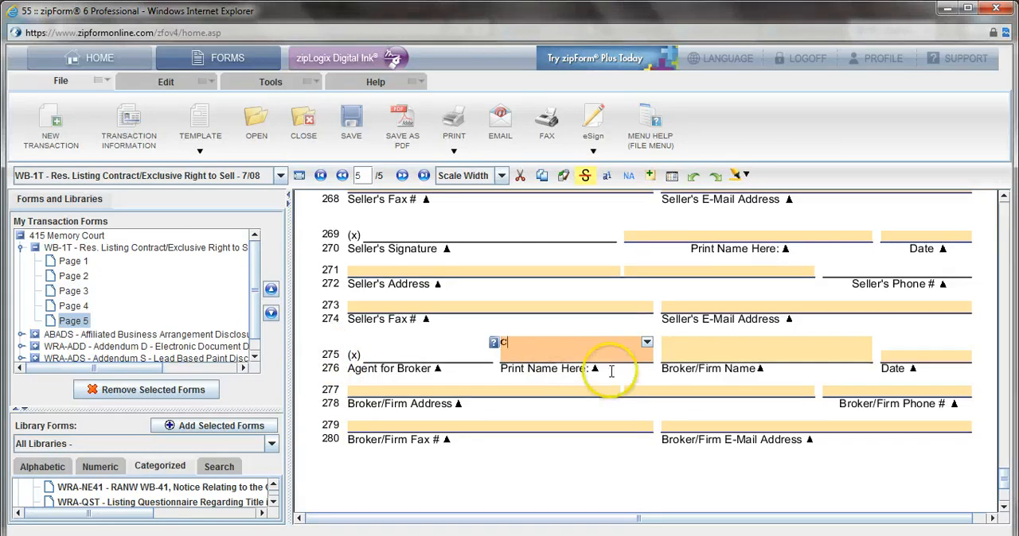
pyautogui.press('Tab')
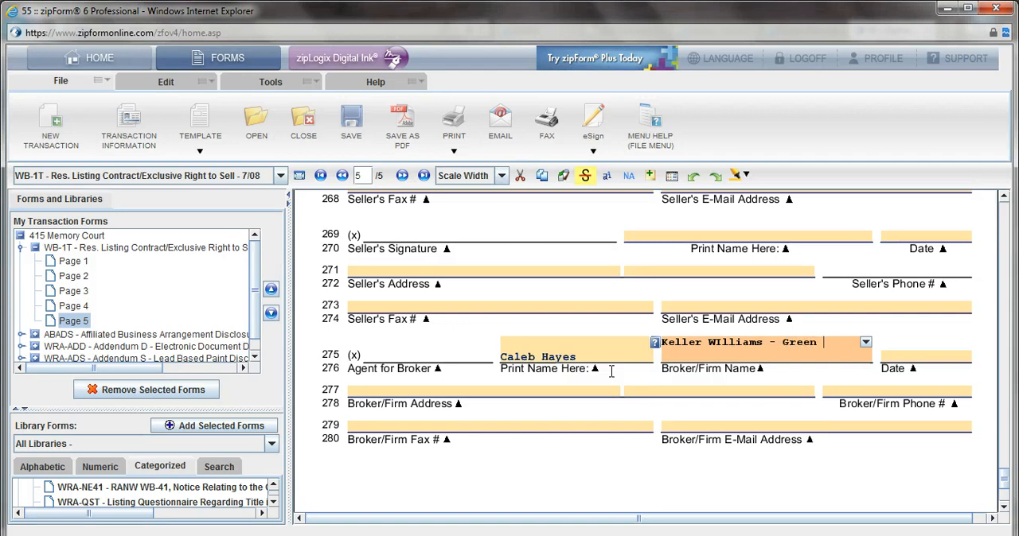
pyautogui.press('Tab')
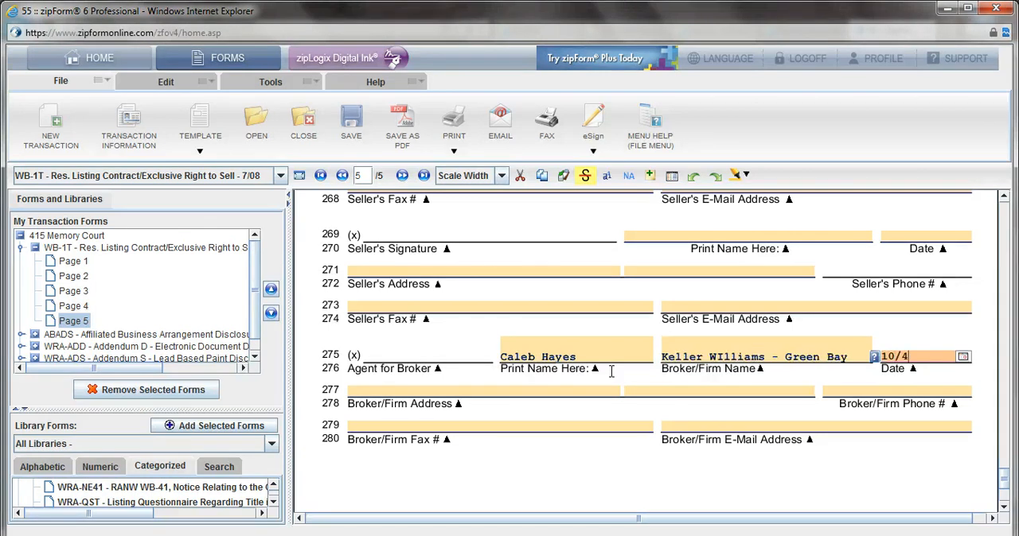
pyautogui.press('Tab')
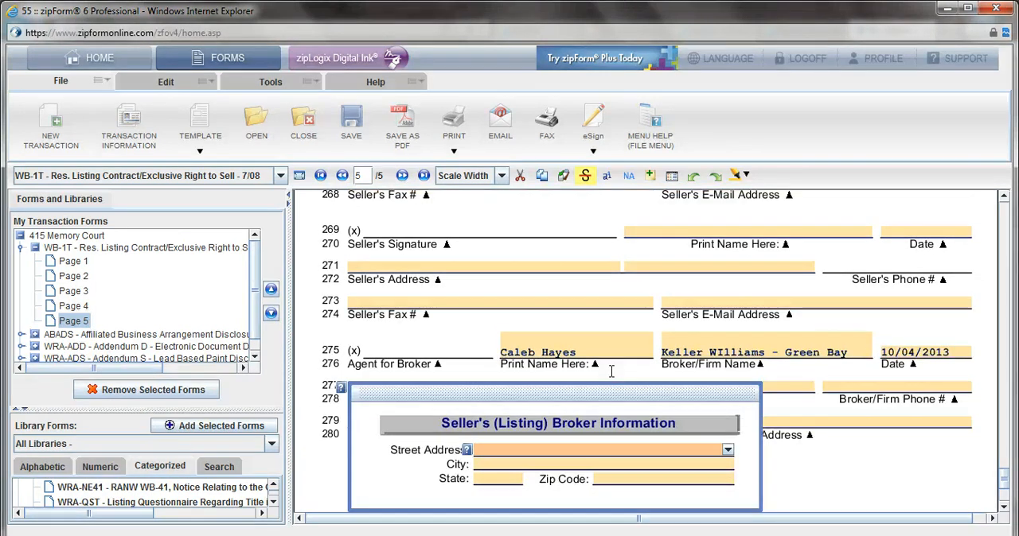
# Step: Enter the listing broker's street address, city, state and zip code in the broker/firm address field
pyautogui.click(727, 450)
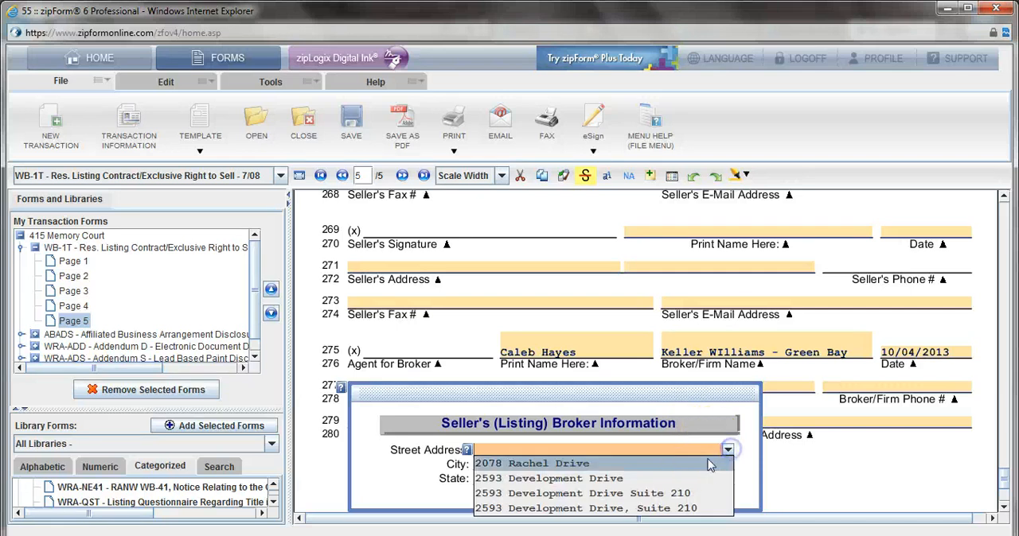
pyautogui.click(680, 493)
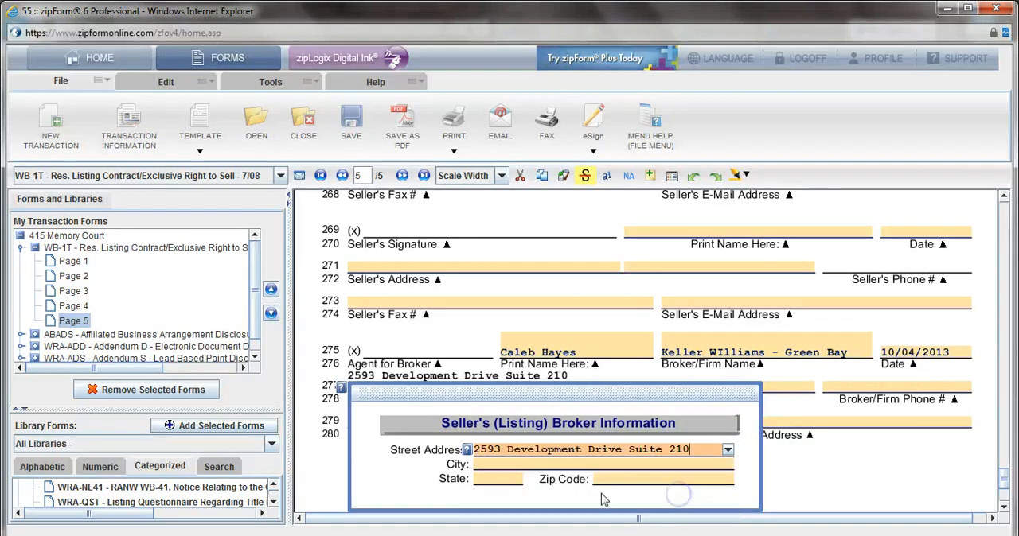
pyautogui.click(499, 469)
pyautogui.write('Green Bay')
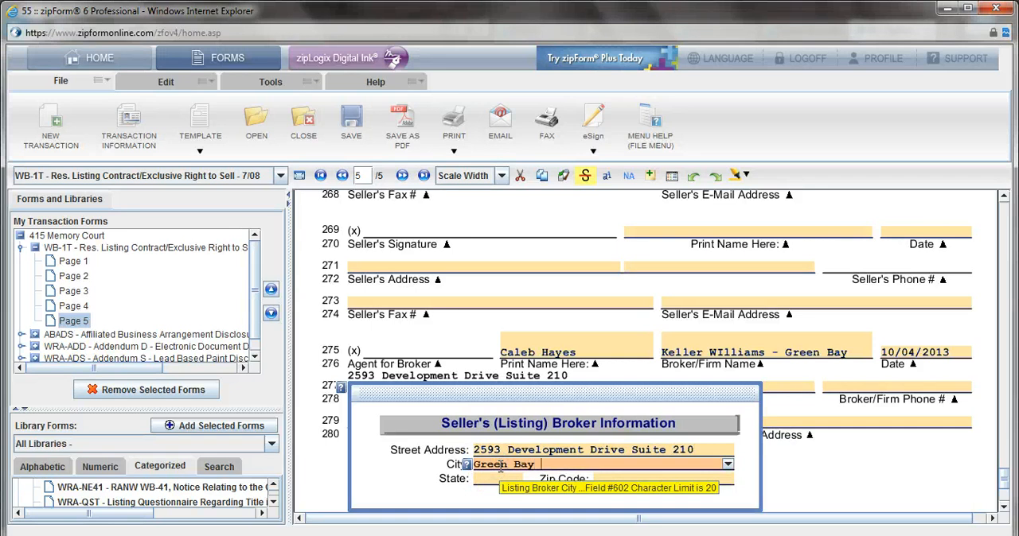
pyautogui.press('Tab')
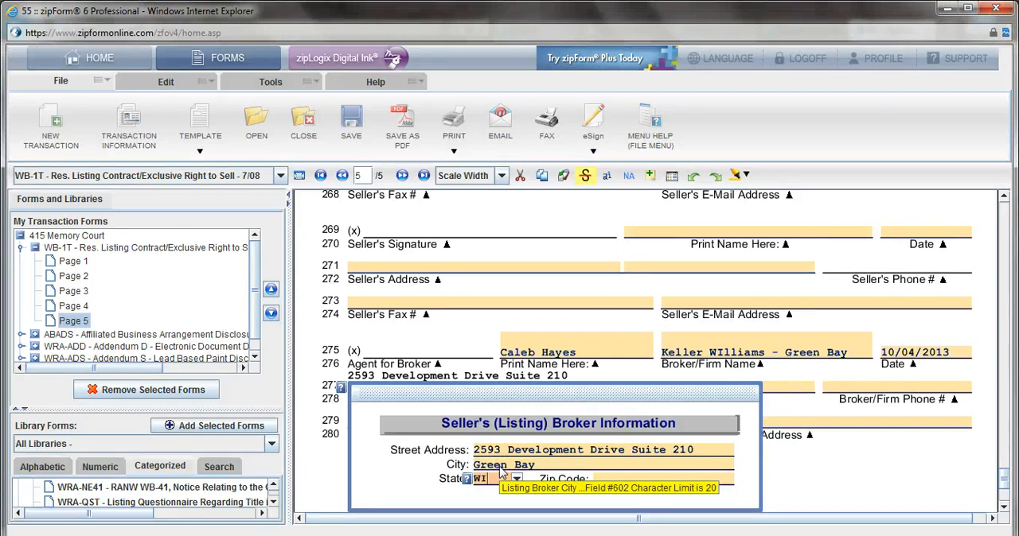
pyautogui.press('Tab')
pyautogui.write('541')
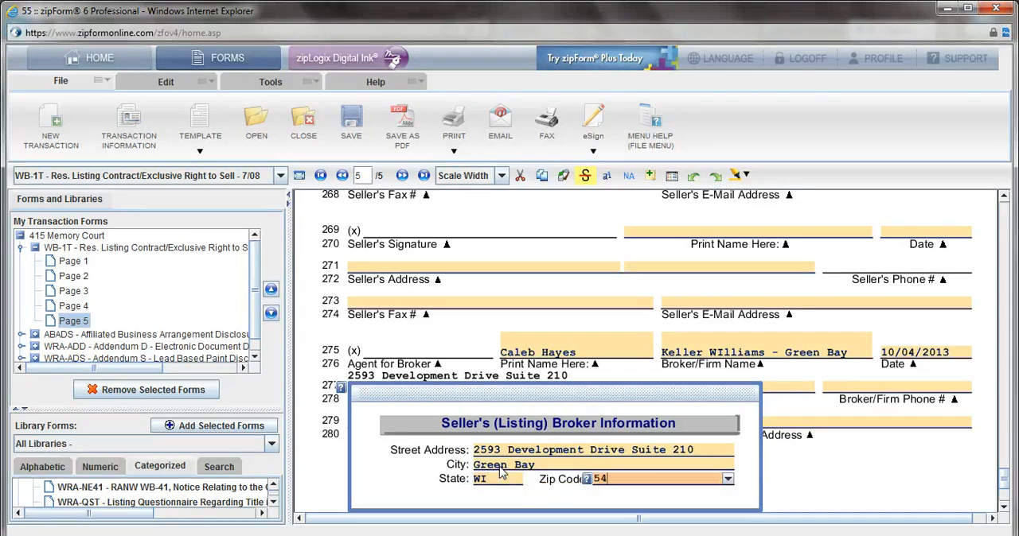
pyautogui.click(770, 489)
# Step: Fill in the broker/firm phone number, fax number and e-mail address
pyautogui.click(901, 389)
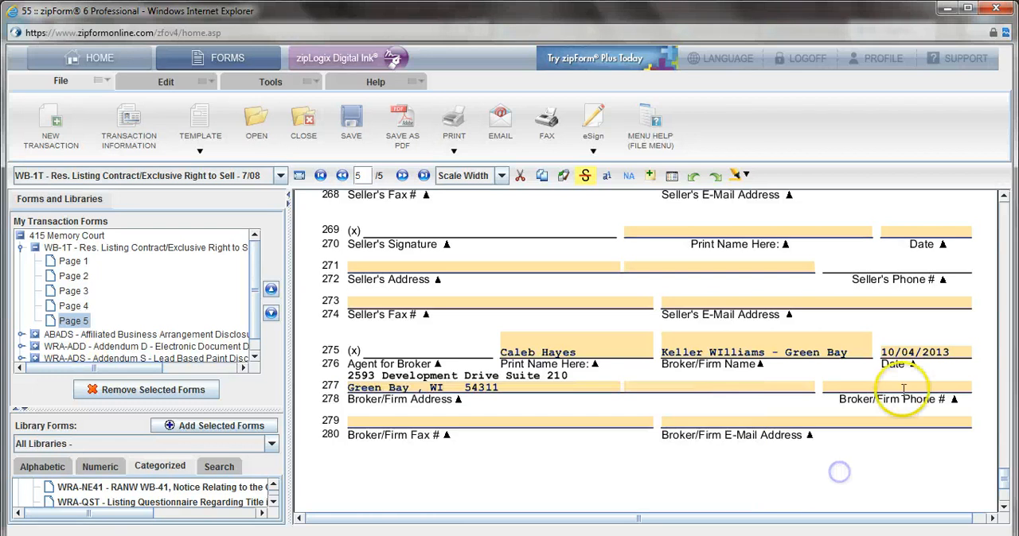
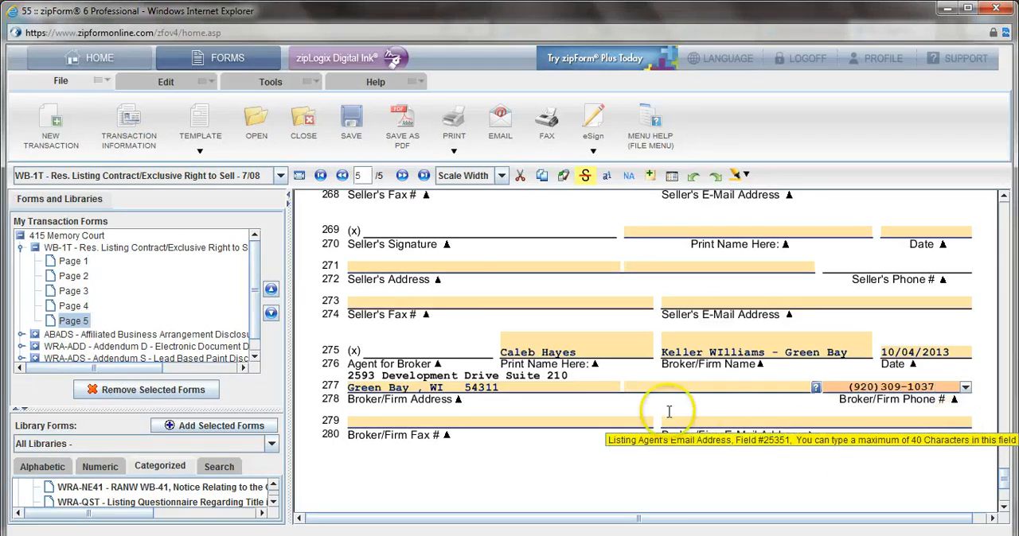
pyautogui.click(502, 422)
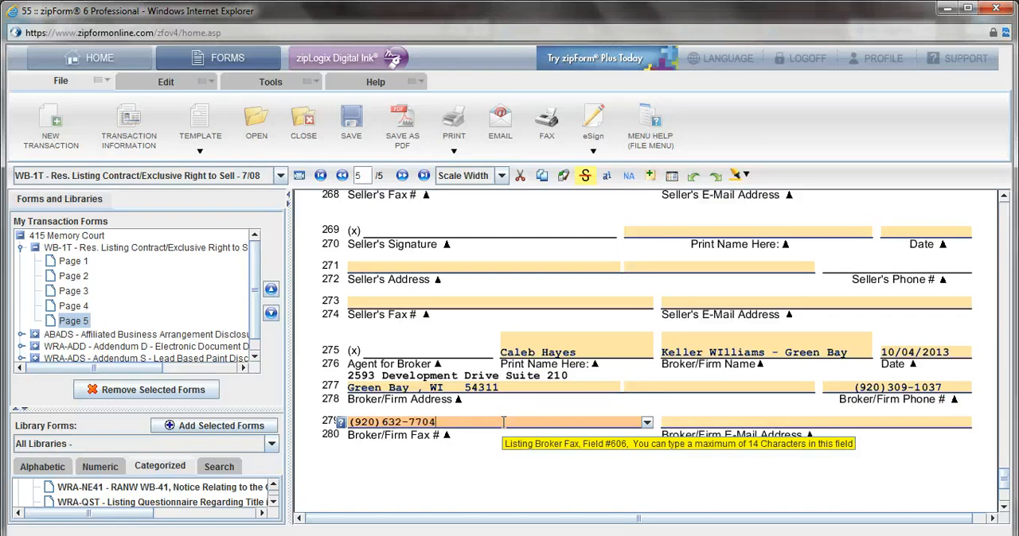
pyautogui.click(689, 423)
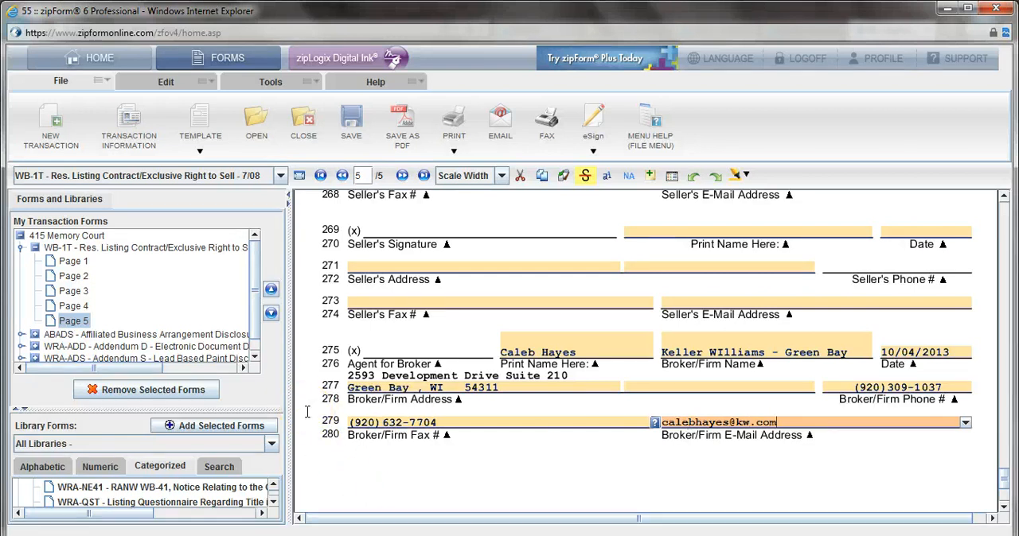
# Step: Collapse the WB-1T listing contract and open page 1 of the Affiliated Business Arrangement Disclosure Statement at its acknowledgment section
pyautogui.scroll(1, 305, 412)
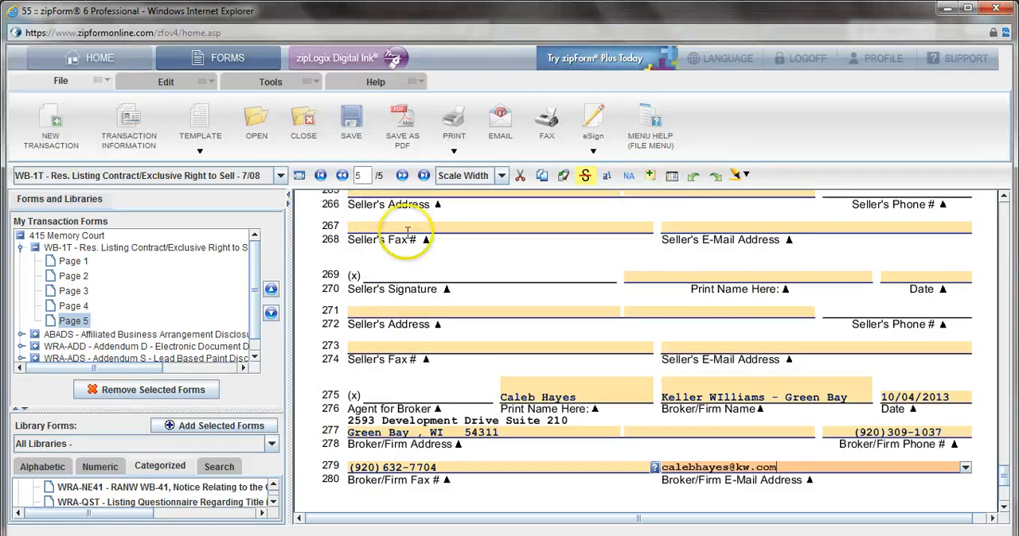
pyautogui.scroll(2, 432, 300)
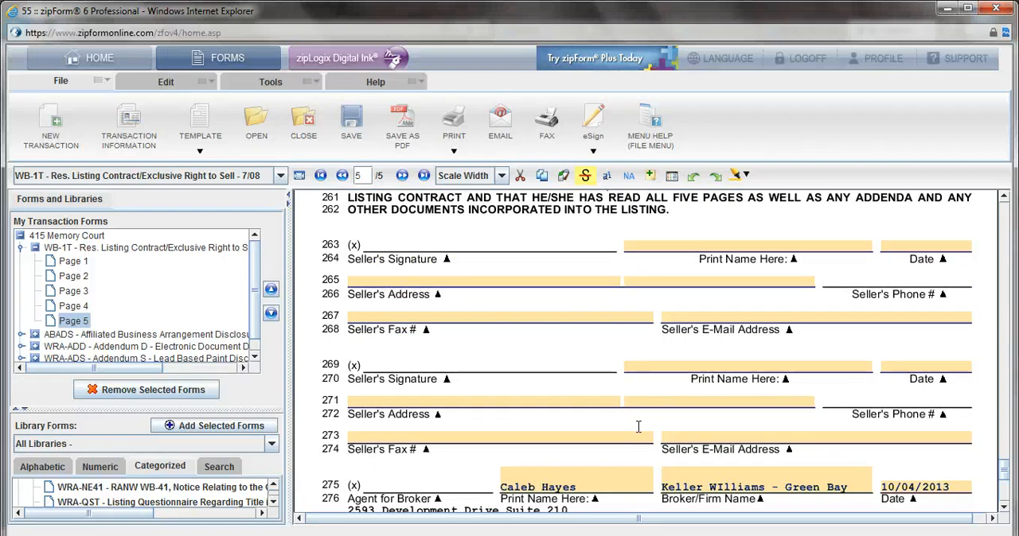
pyautogui.click(35, 247)
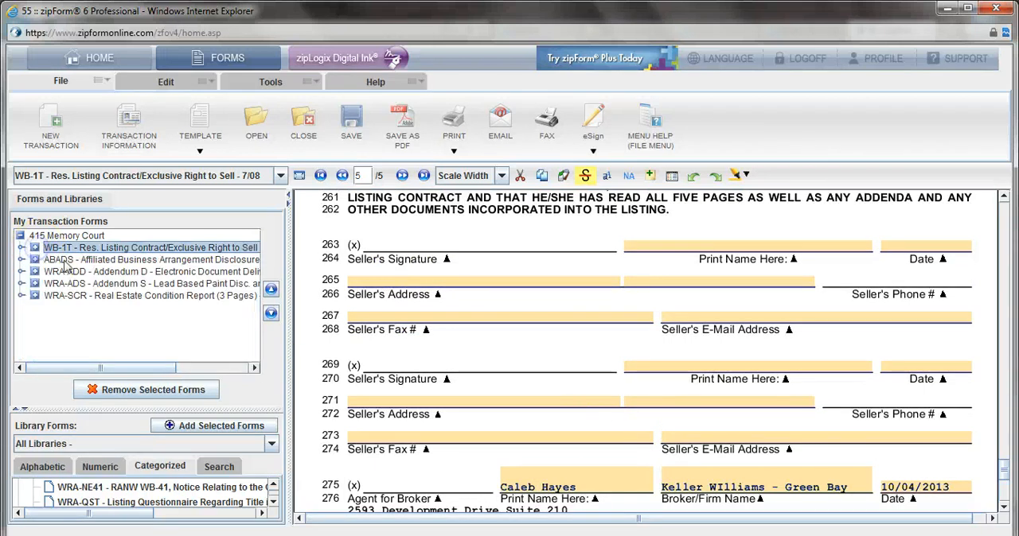
pyautogui.click(66, 261)
pyautogui.click(72, 271)
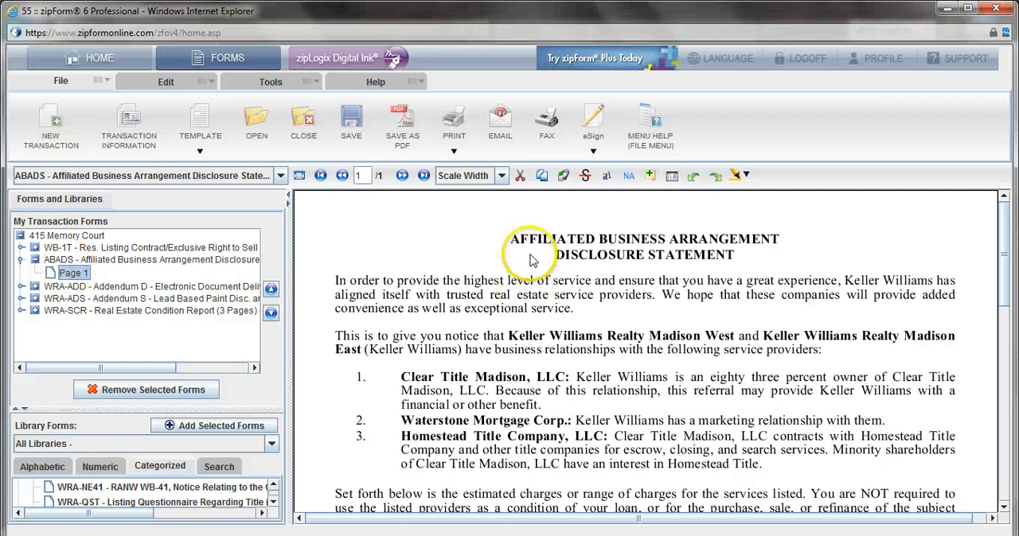
pyautogui.scroll(-3, 716, 268)
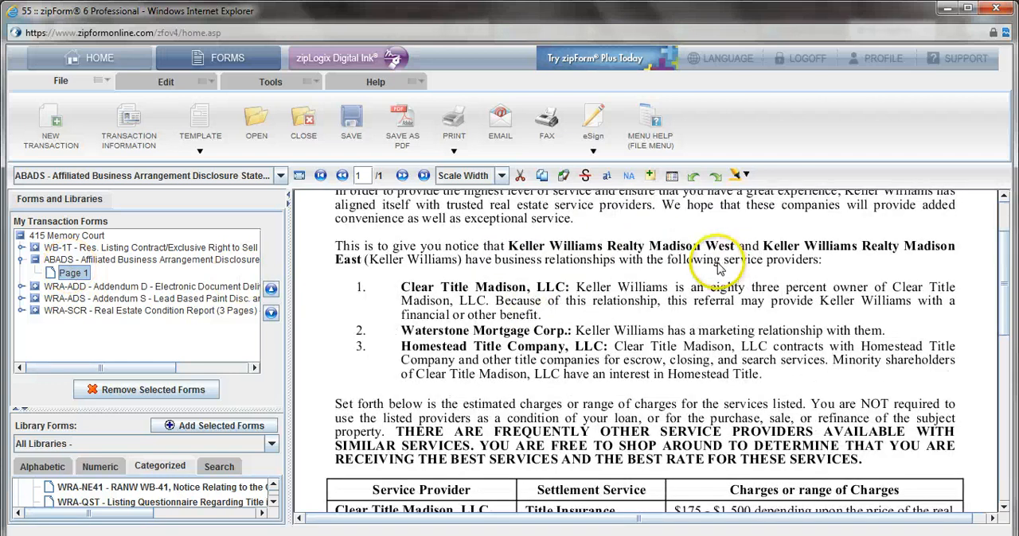
pyautogui.scroll(-12, 716, 271)
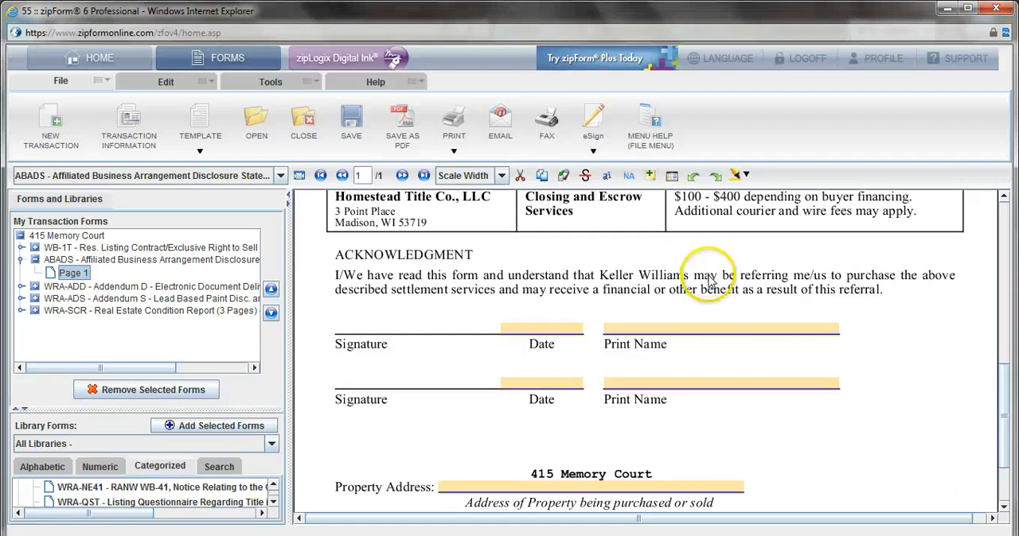
# Step: Enter the two signers' full names in the Print Name fields of the disclosure statement's acknowledgment
pyautogui.click(685, 330)
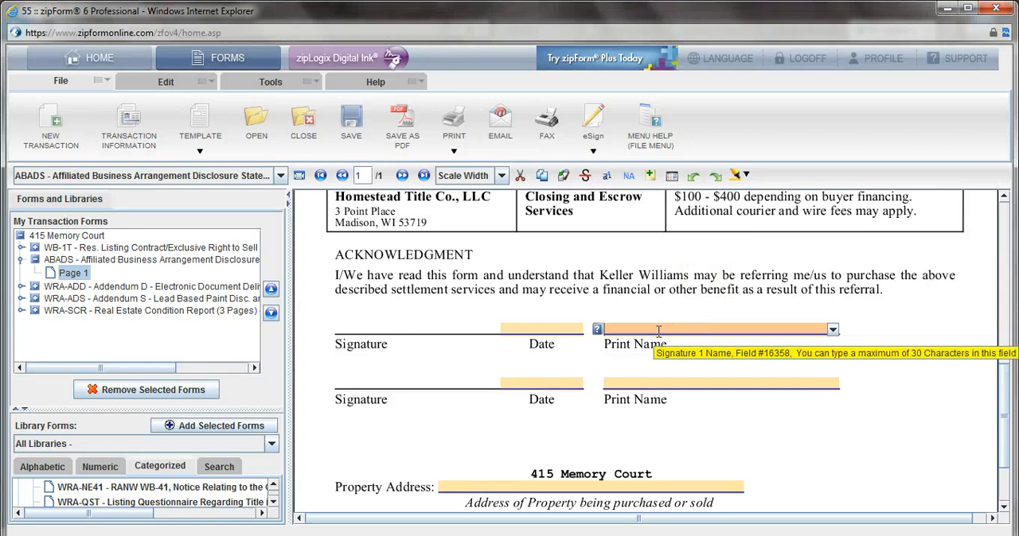
pyautogui.write('Joen')
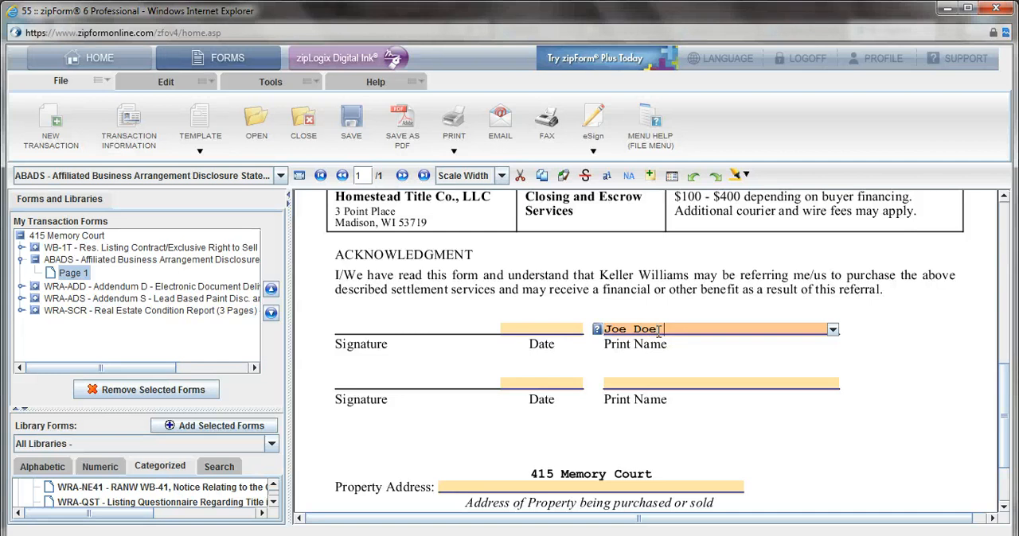
pyautogui.click(626, 383)
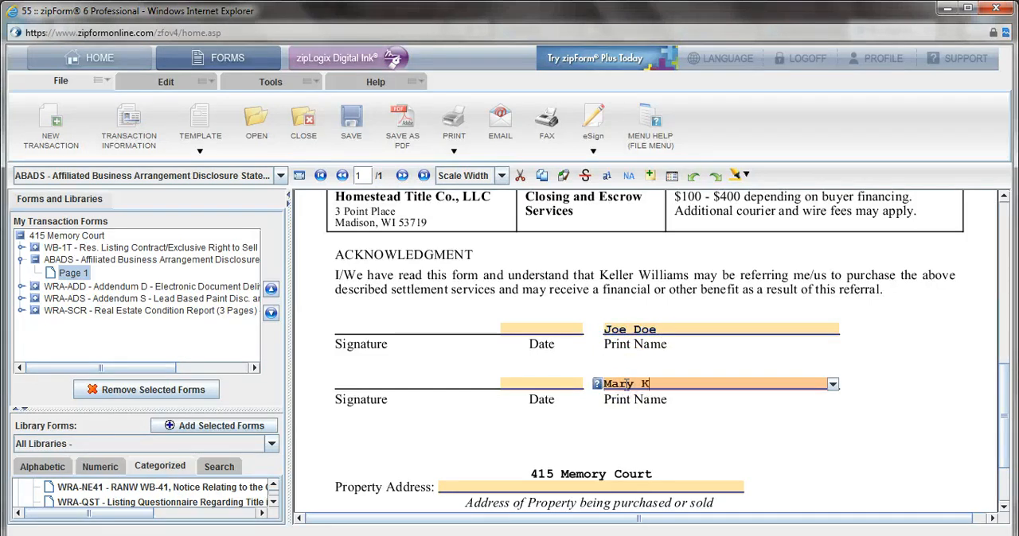
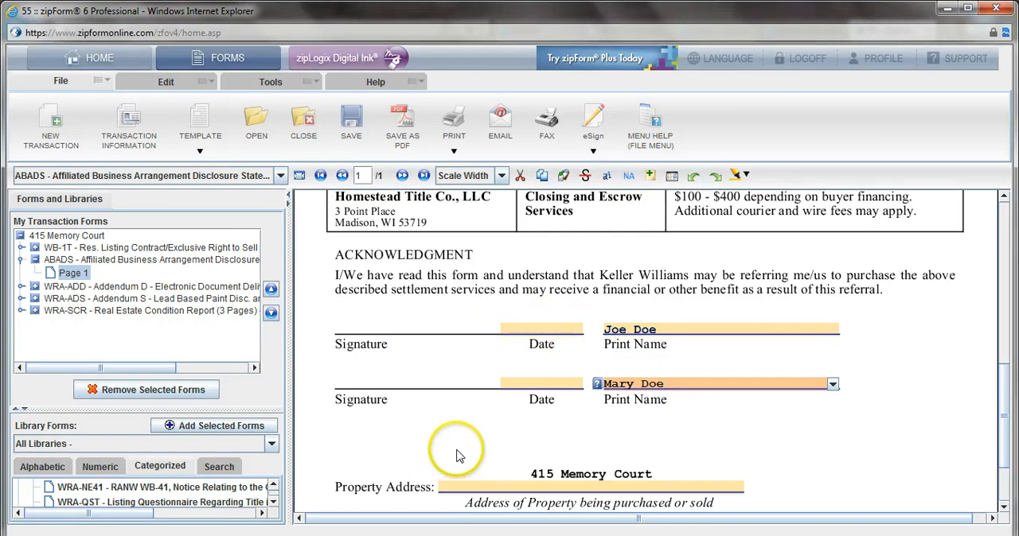
pyautogui.scroll(-1, 461, 455)
pyautogui.scroll(5, 528, 297)
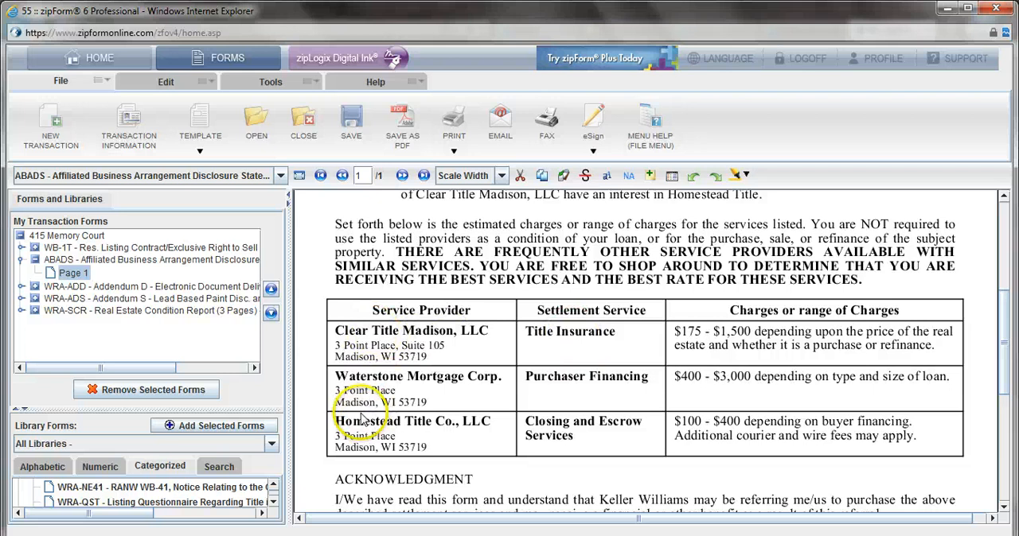
pyautogui.scroll(-4, 374, 398)
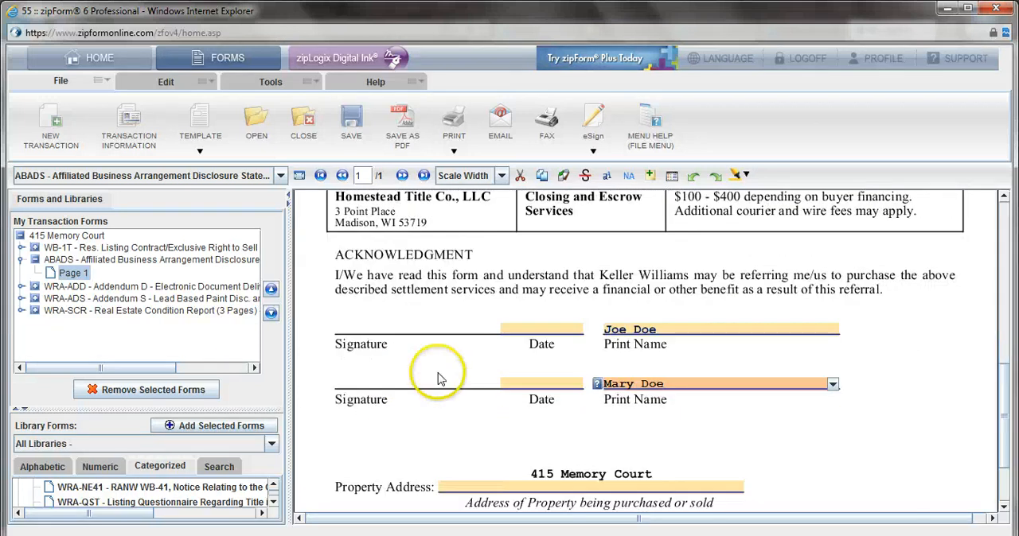
# Step: Open Addendum D - Electronic Document Delivery and strike out "(Offer to Purchase)" and "(Buyer Agency Agreement)" on line 1
pyautogui.click(70, 286)
pyautogui.scroll(-1, 425, 305)
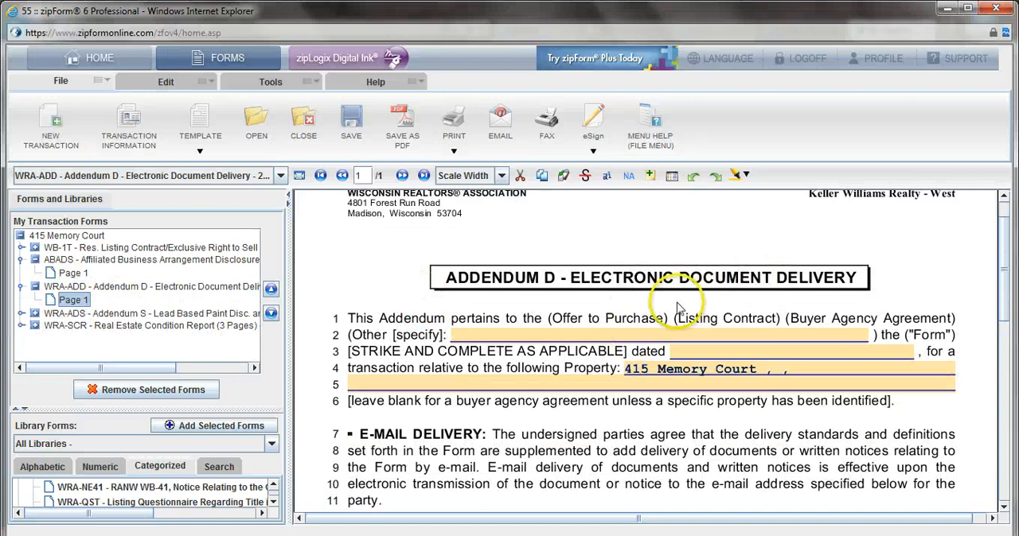
pyautogui.scroll(-1, 677, 306)
pyautogui.click(585, 175)
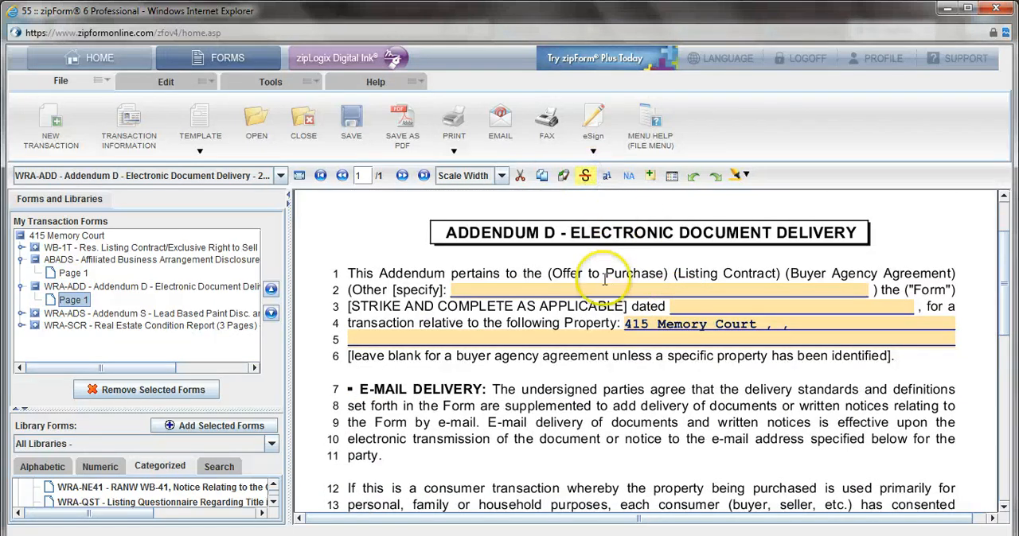
pyautogui.moveTo(667, 274); pyautogui.dragTo(548, 275)
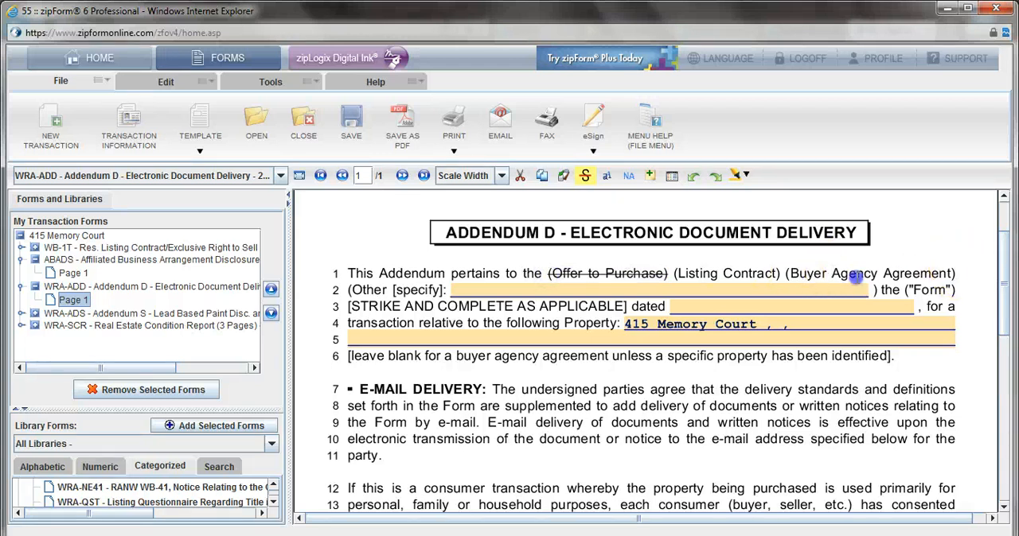
pyautogui.moveTo(810, 273); pyautogui.dragTo(956, 273)
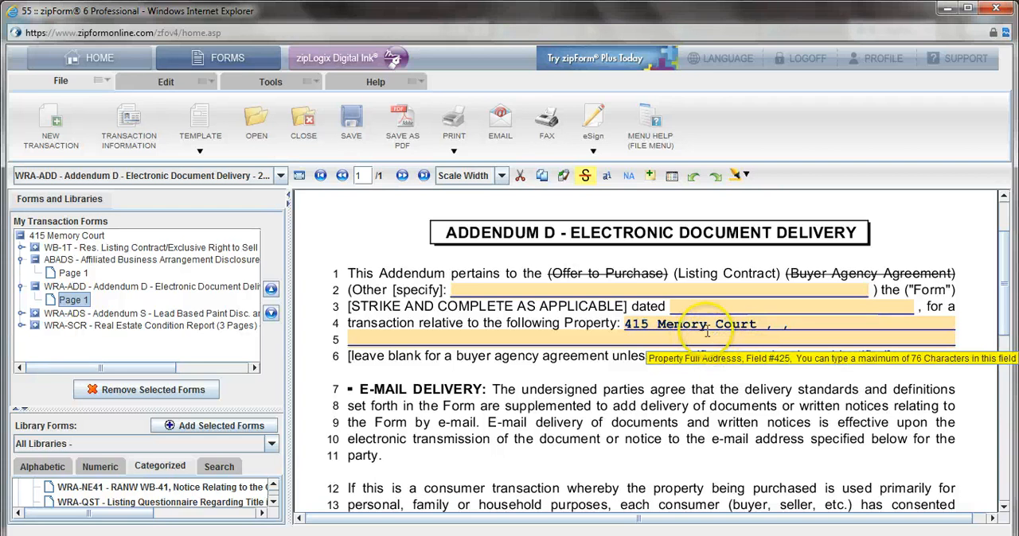
# Step: Mark the seller's Electronic Consent Given as Yes on line 16 of Addendum D
pyautogui.scroll(-3, 714, 338)
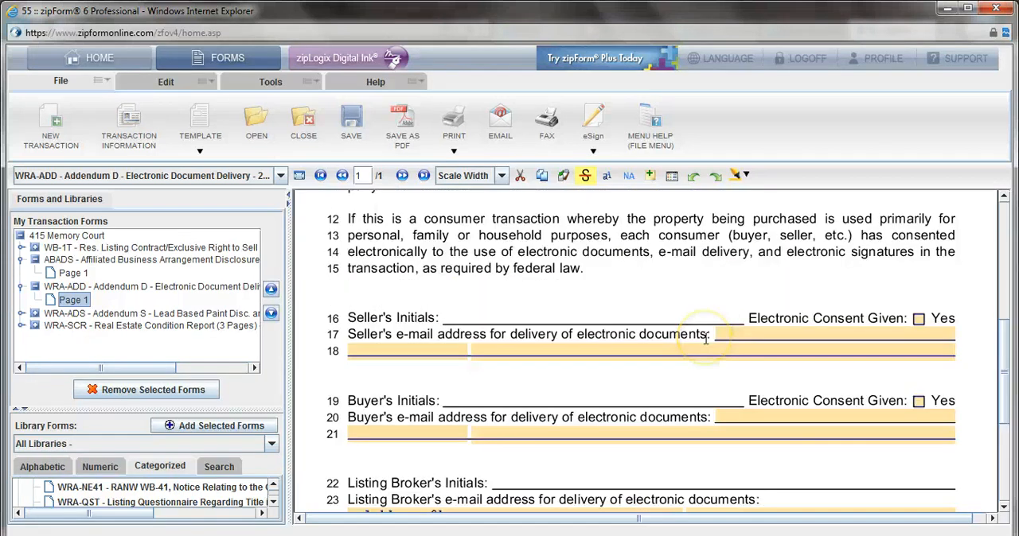
pyautogui.click(918, 319)
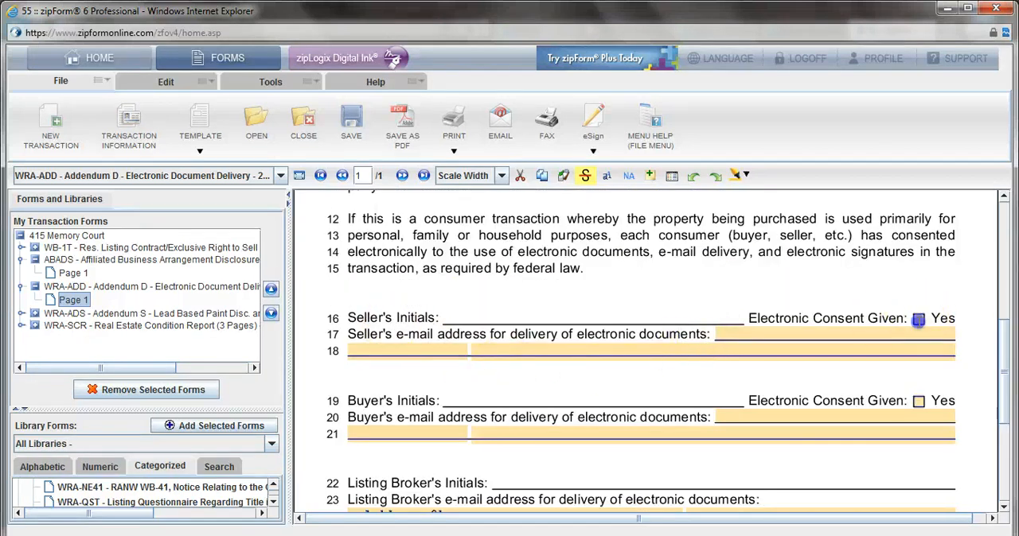
# Step: Review the seller, buyer and broker e-mail delivery fields on lines 17 to 27 of Addendum D
pyautogui.click(726, 336)
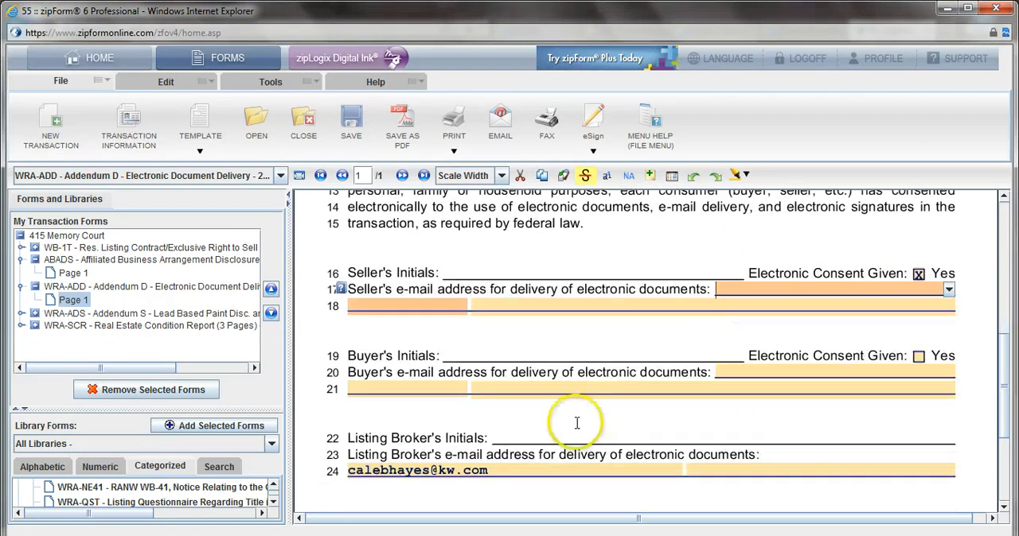
pyautogui.scroll(-2, 478, 382)
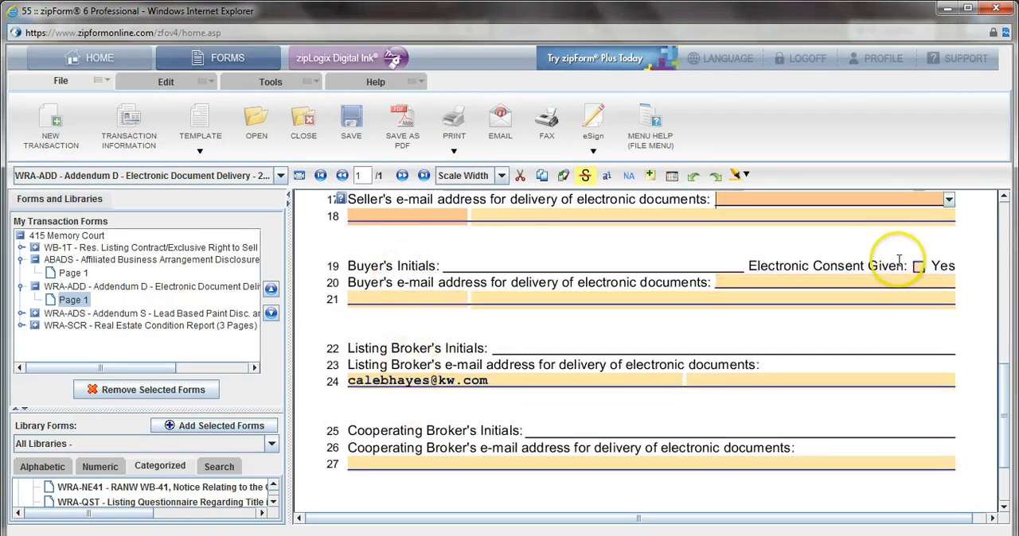
pyautogui.scroll(-1, 428, 329)
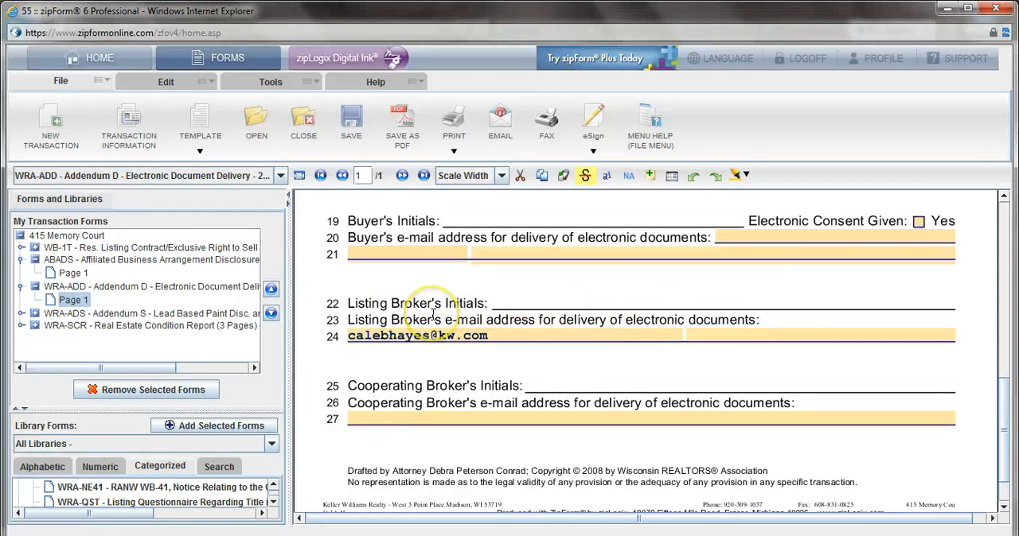
pyautogui.scroll(-2, 307, 354)
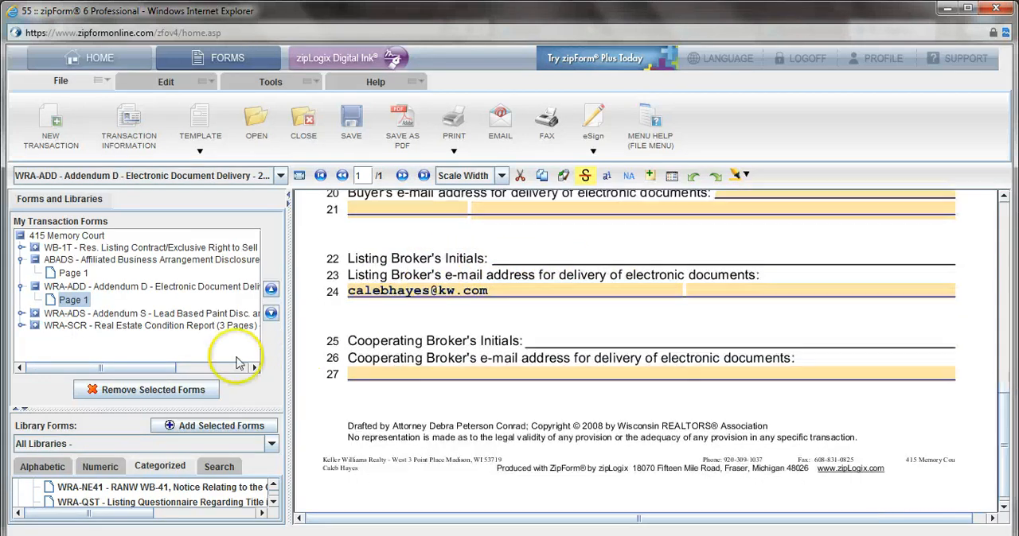
# Step: Open Addendum S - Lead Based Paint Disclosure and enter the property's full address, including the state, on line 10
pyautogui.click(184, 314)
pyautogui.scroll(-3, 429, 334)
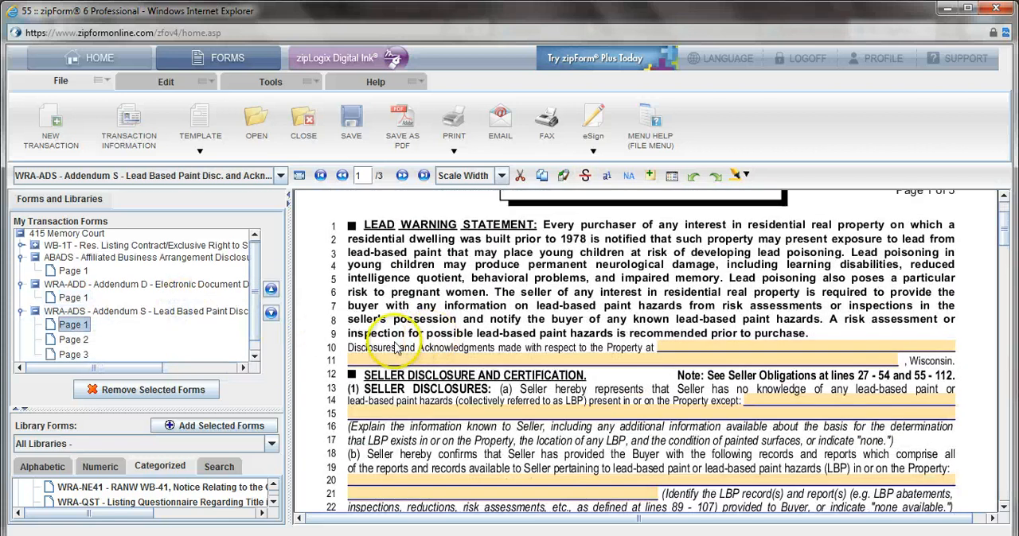
pyautogui.scroll(2, 429, 330)
pyautogui.scroll(-1, 429, 330)
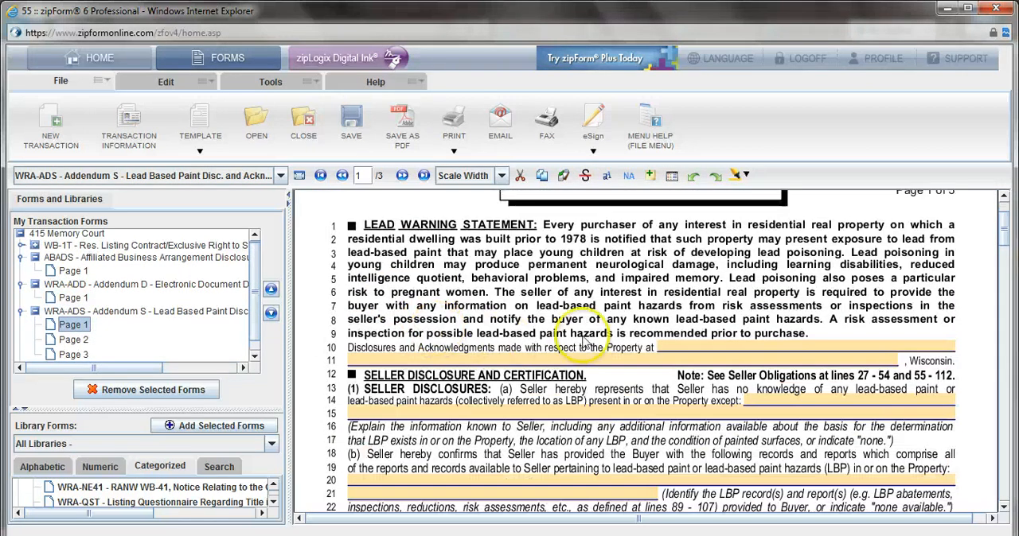
pyautogui.click(736, 348)
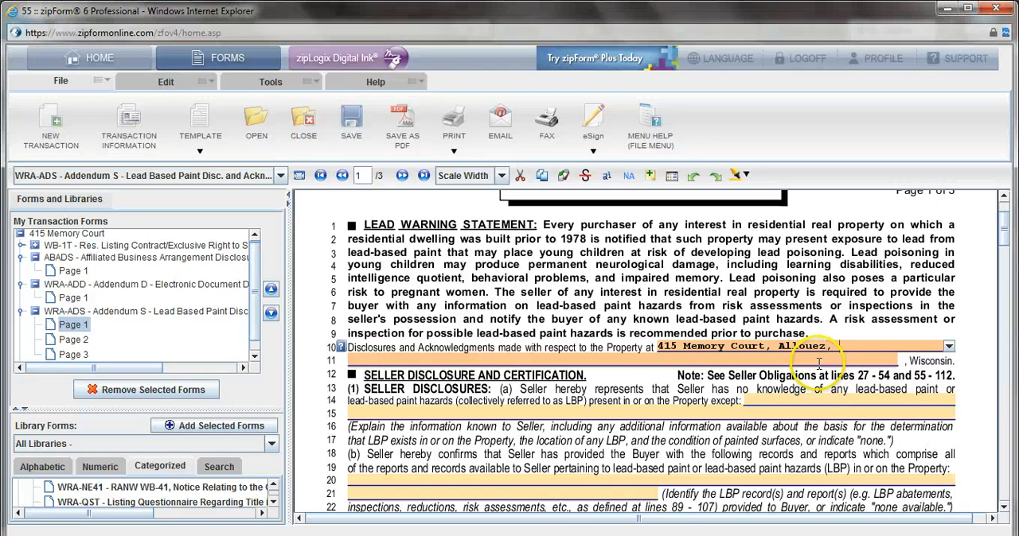
pyautogui.write('WI')
pyautogui.press('Tab')
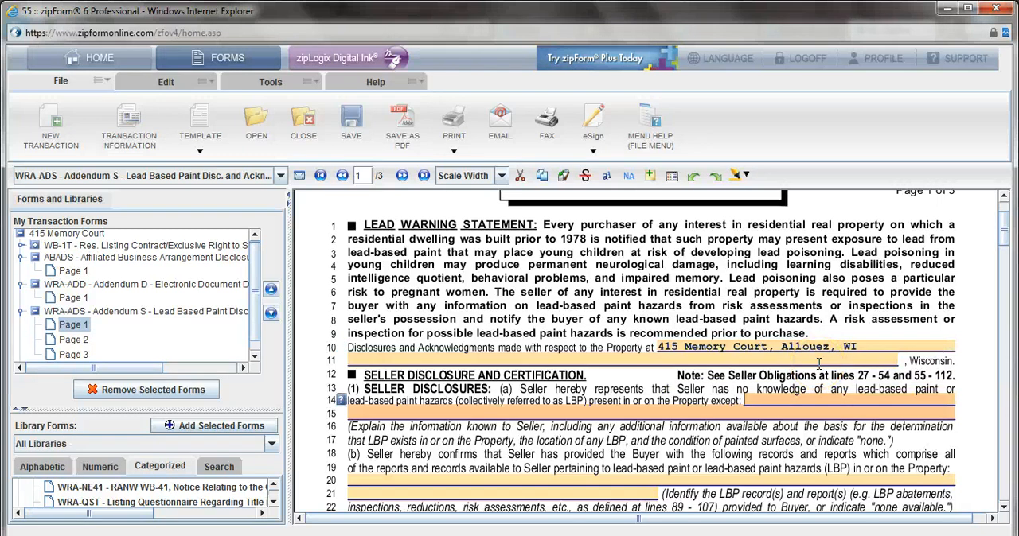
# Step: Date the seller certification on line 25 of Addendum S as 10/04/2013
pyautogui.scroll(-1, 819, 363)
pyautogui.click(605, 360)
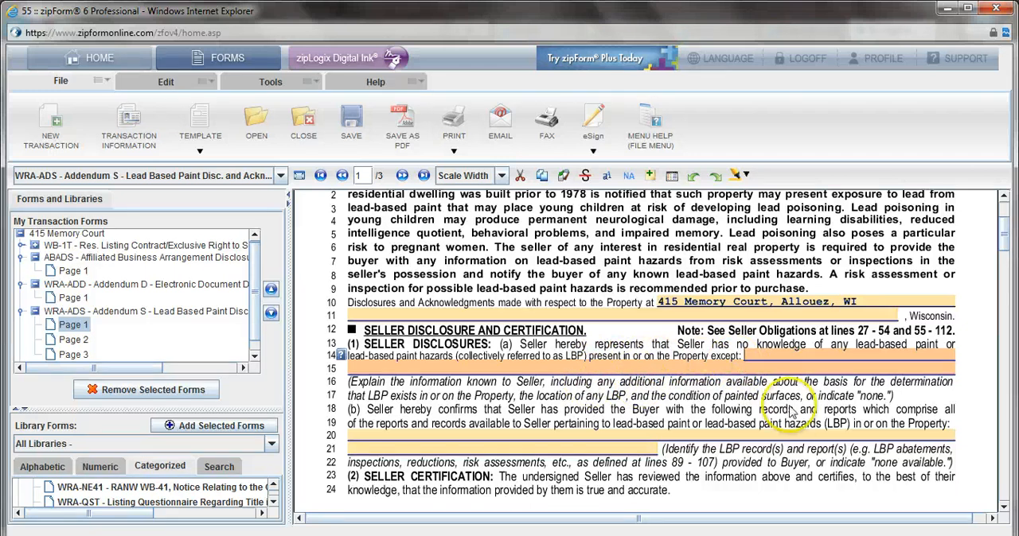
pyautogui.scroll(-1, 807, 414)
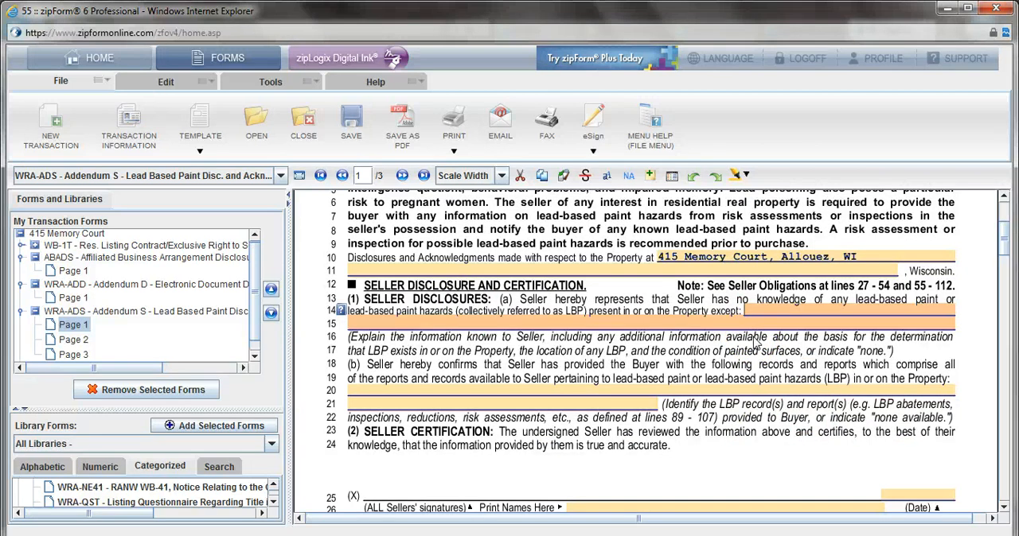
pyautogui.scroll(-3, 755, 340)
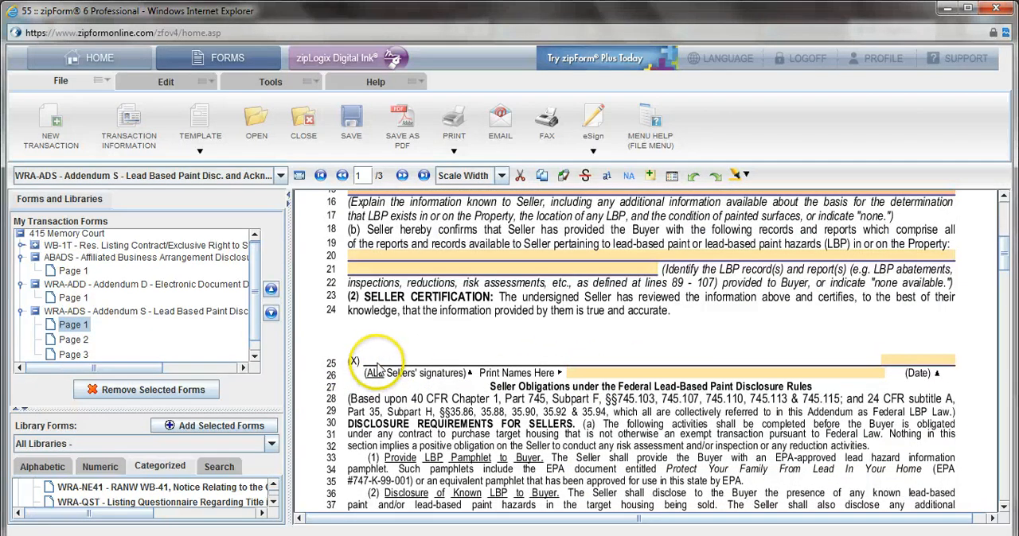
pyautogui.scroll(2, 682, 359)
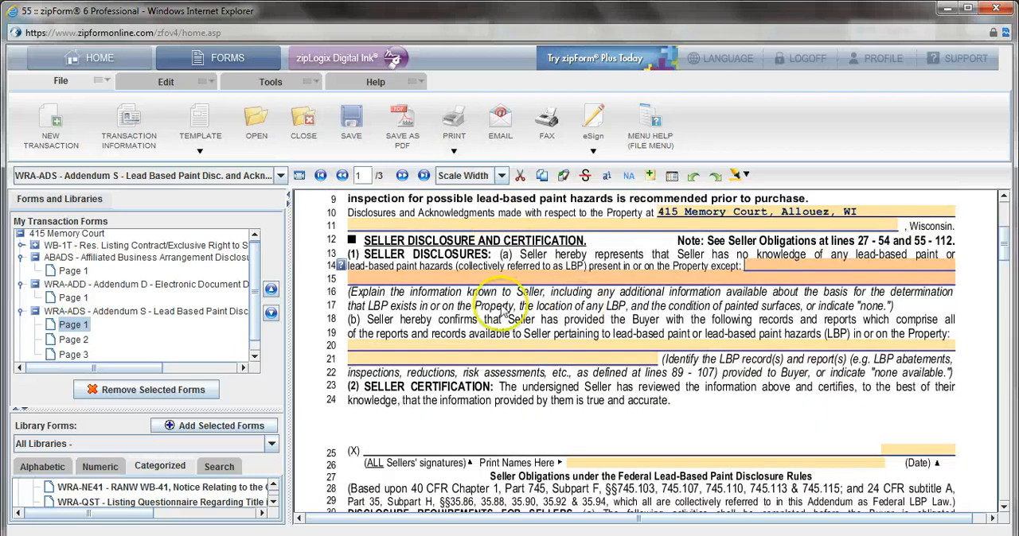
pyautogui.scroll(-2, 373, 466)
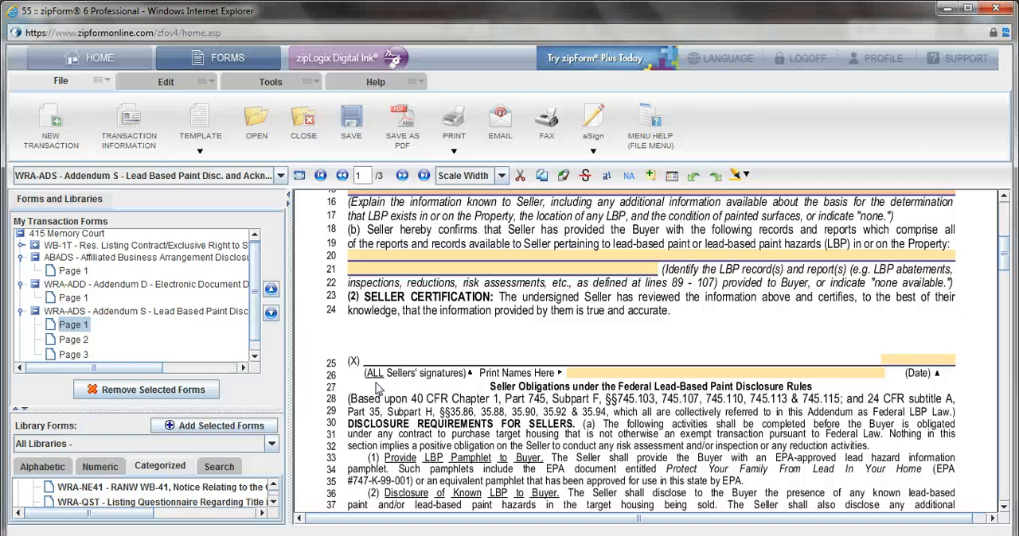
pyautogui.scroll(1, 446, 366)
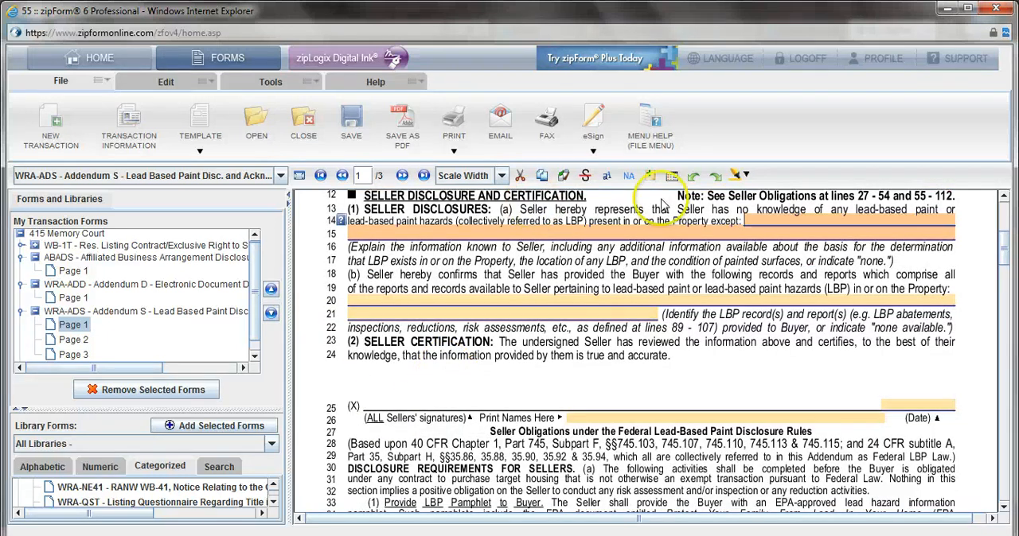
pyautogui.scroll(-1, 752, 270)
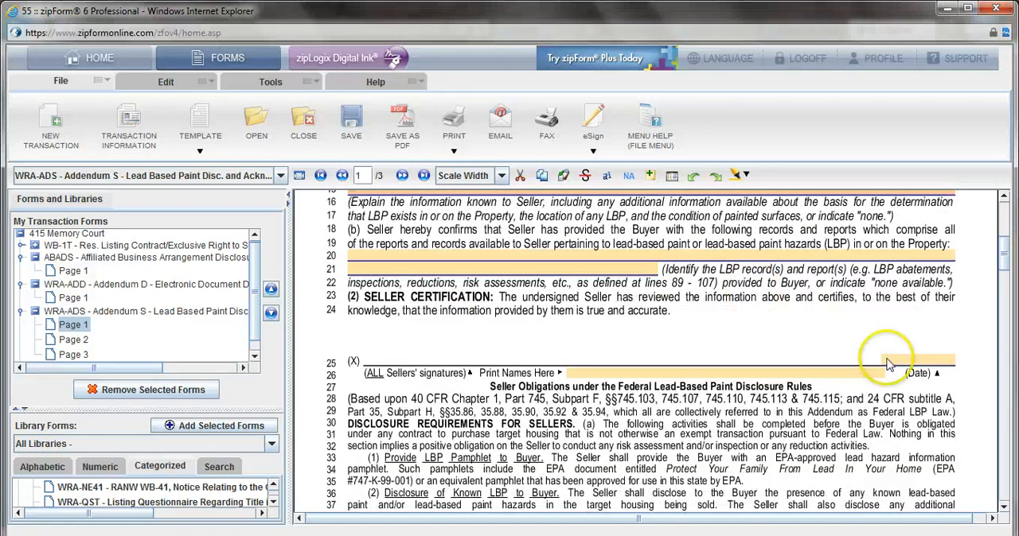
pyautogui.doubleClick(941, 362)
pyautogui.click(796, 351)
# Step: Enter the agent's full name and Keller Williams Green Bay on line 120 of Addendum S, dated 10/04/2013
pyautogui.scroll(-1, 604, 369)
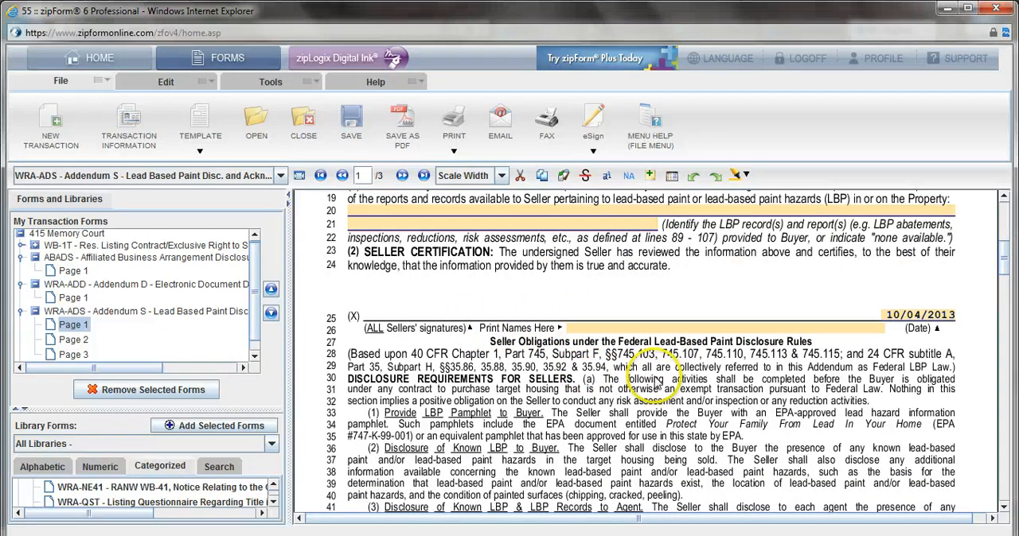
pyautogui.scroll(-3, 658, 382)
pyautogui.scroll(-15, 658, 385)
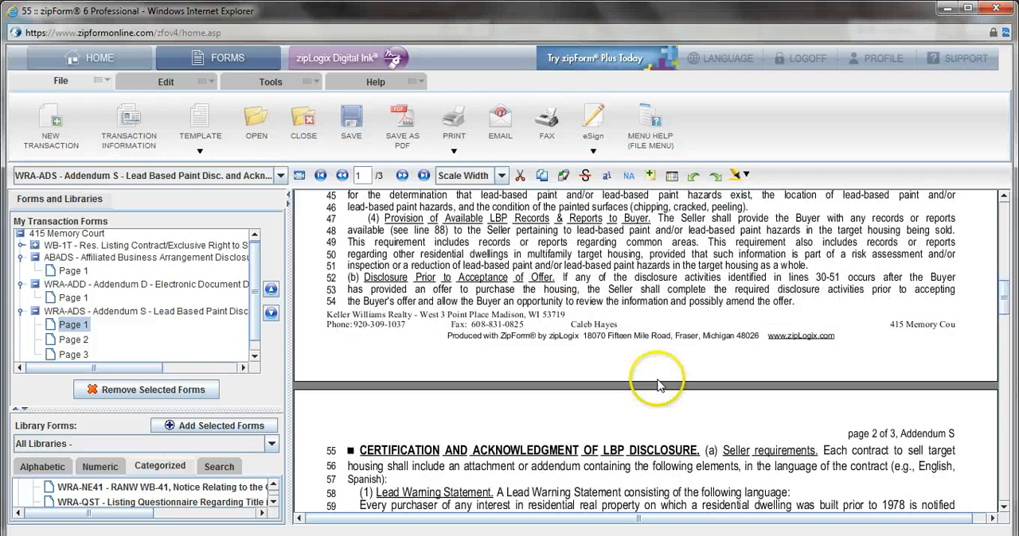
pyautogui.scroll(-12, 657, 385)
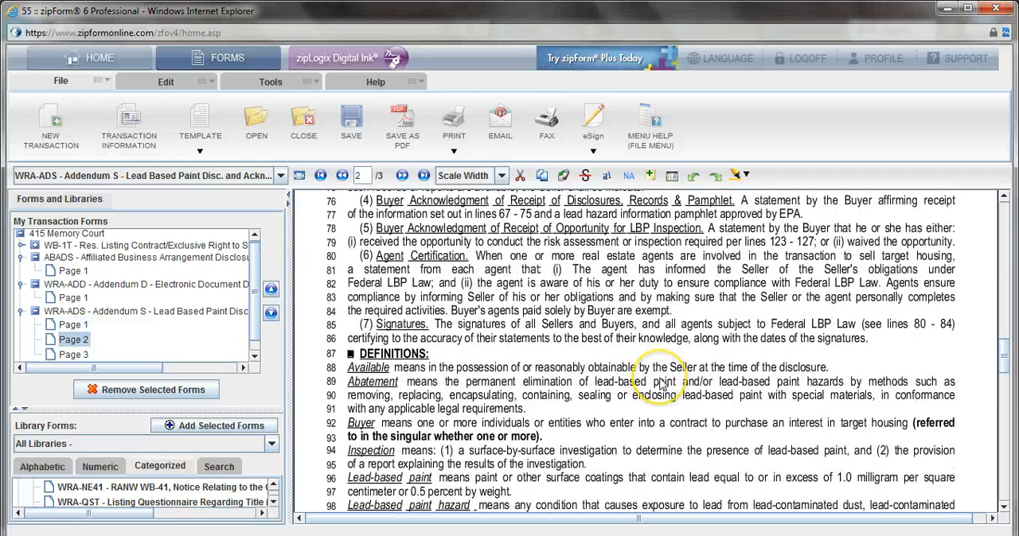
pyautogui.scroll(-5, 659, 386)
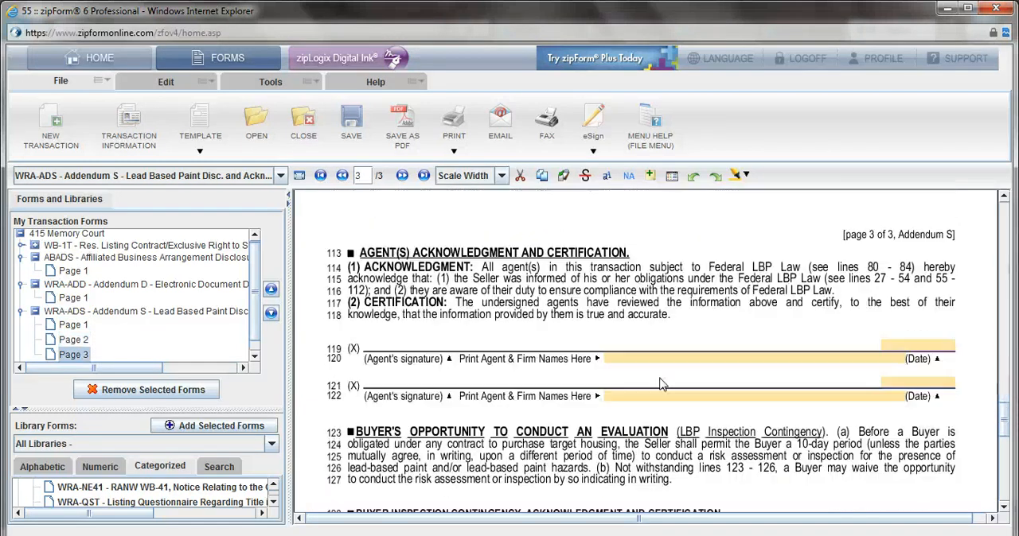
pyautogui.click(630, 356)
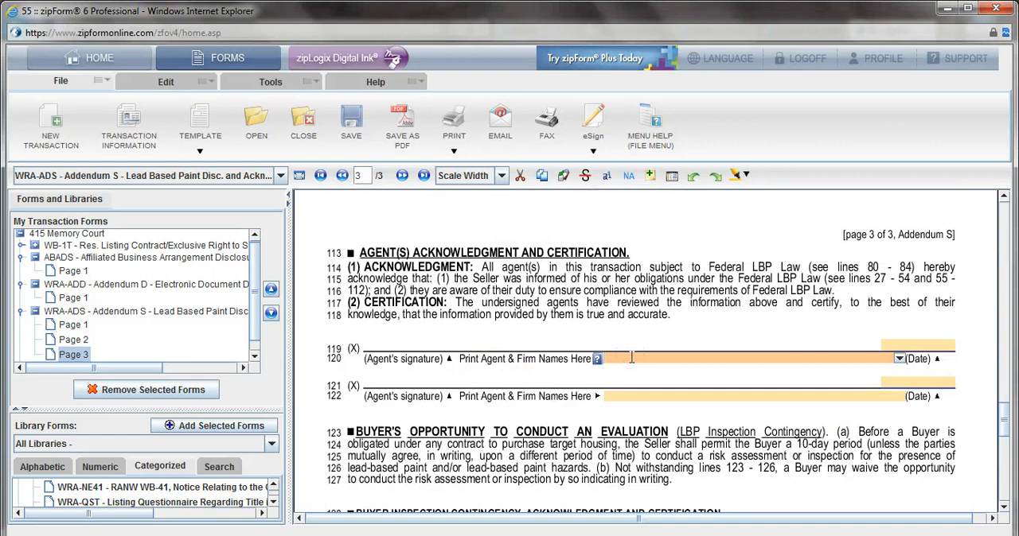
pyautogui.write('Ca')
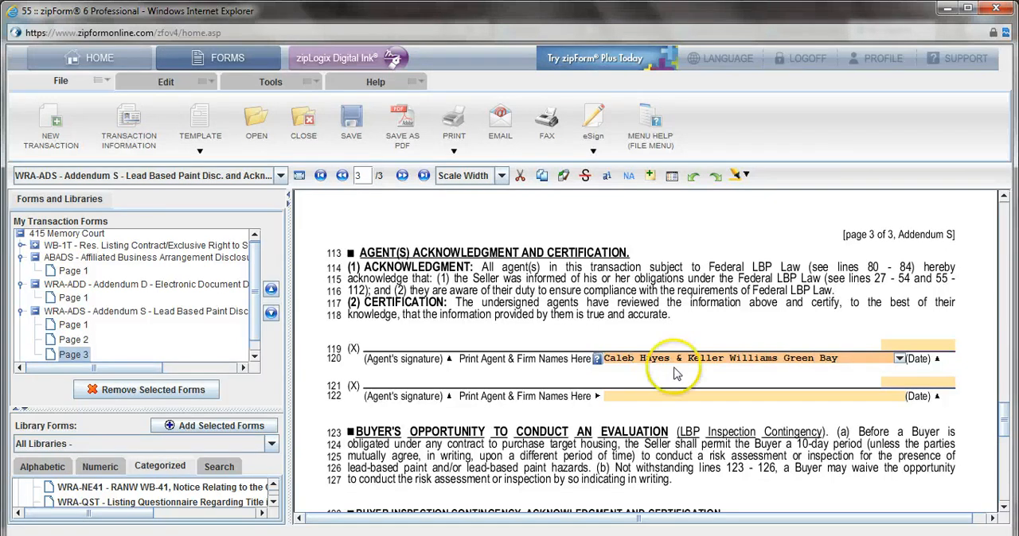
pyautogui.doubleClick(946, 343)
pyautogui.click(931, 314)
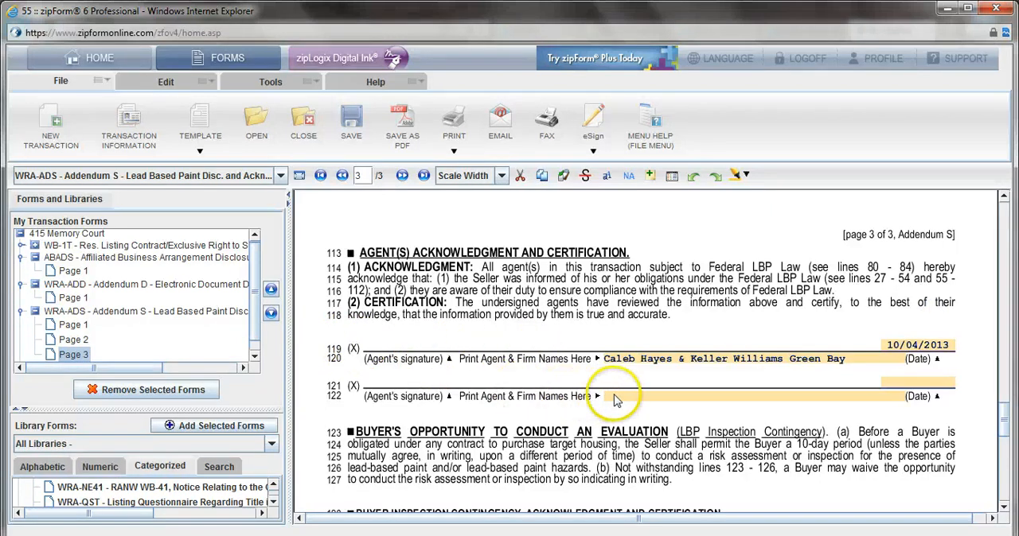
# Step: Review the buyer inspection contingency, acknowledgment and certification sections on lines 123 to 157 of Addendum S
pyautogui.scroll(-1, 923, 406)
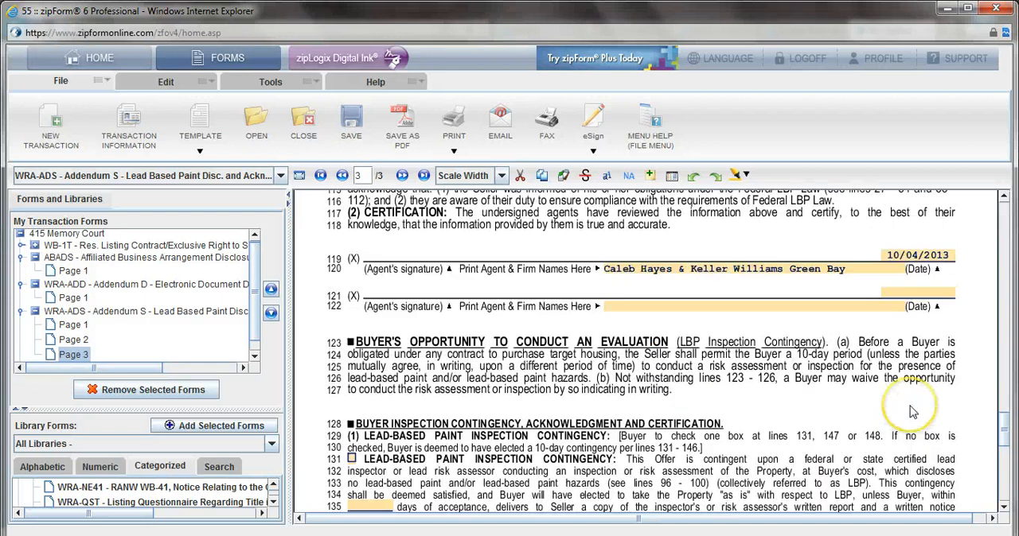
pyautogui.scroll(-2, 856, 398)
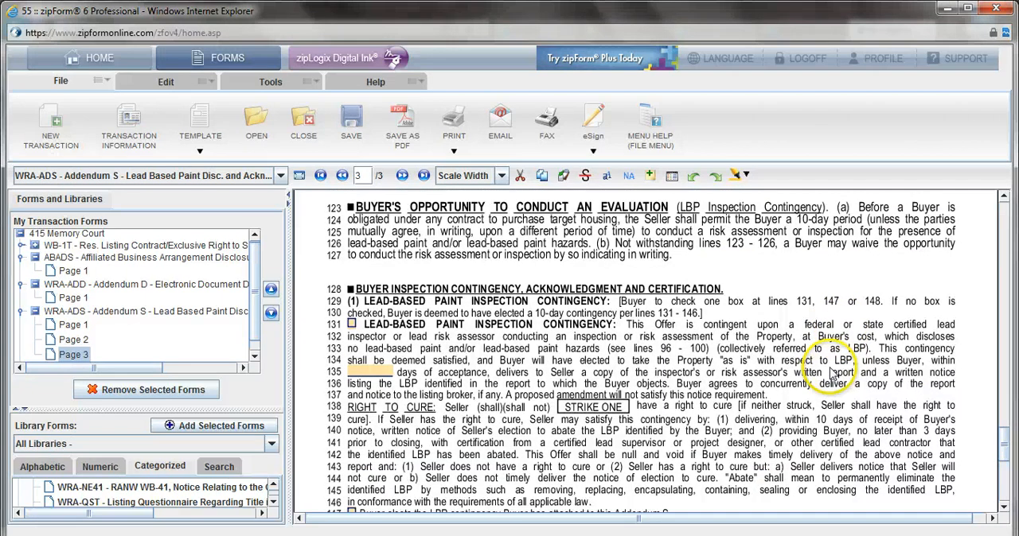
pyautogui.scroll(-1, 804, 350)
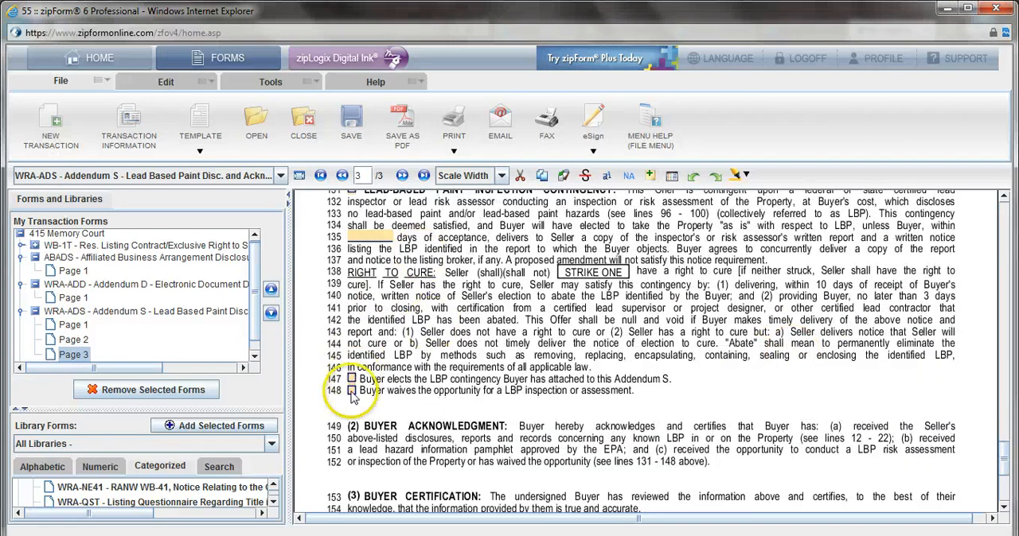
pyautogui.scroll(-2, 378, 382)
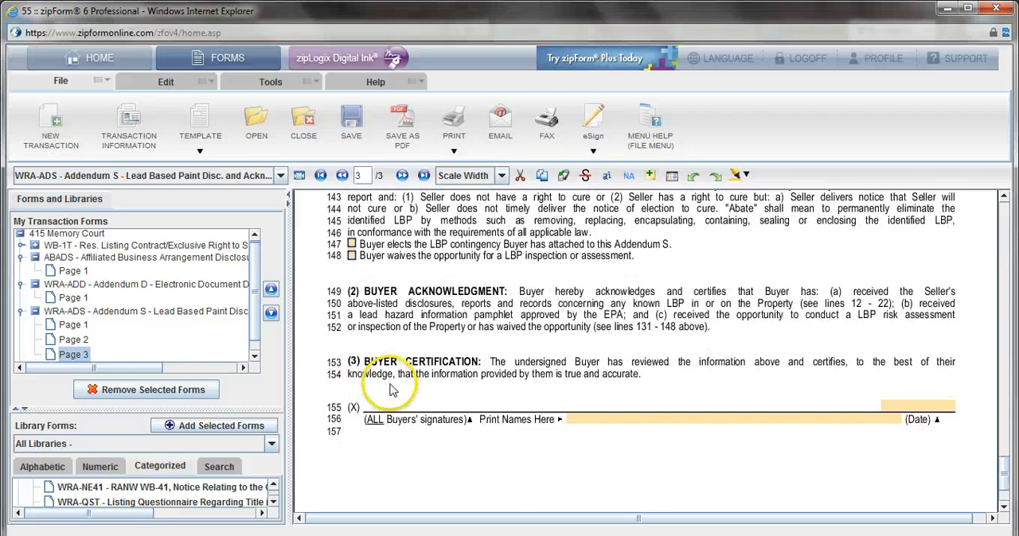
# Step: Collapse Addendum S, the Affiliated Business Arrangement Disclosure and Addendum D in the transaction's list of forms
pyautogui.click(35, 311)
pyautogui.click(35, 260)
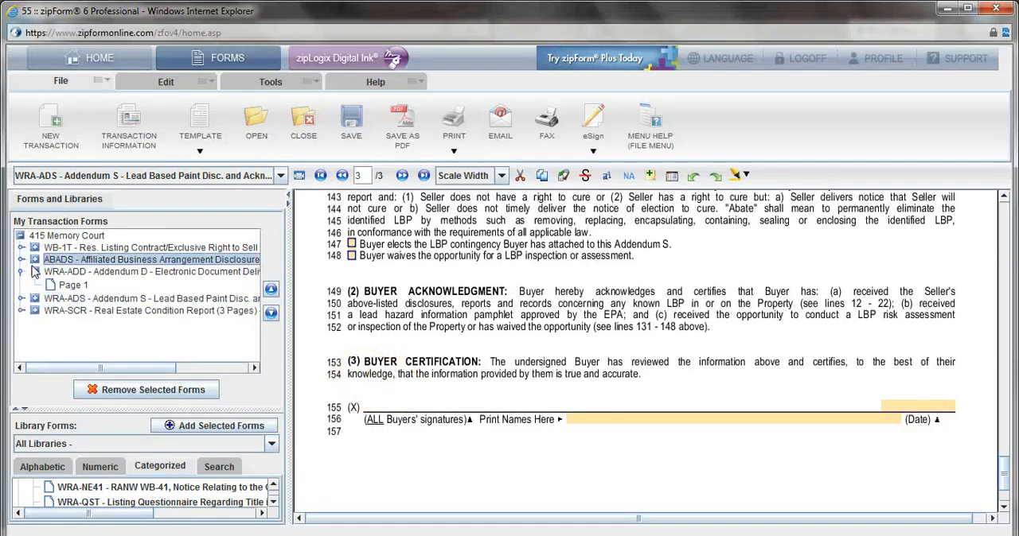
pyautogui.click(34, 271)
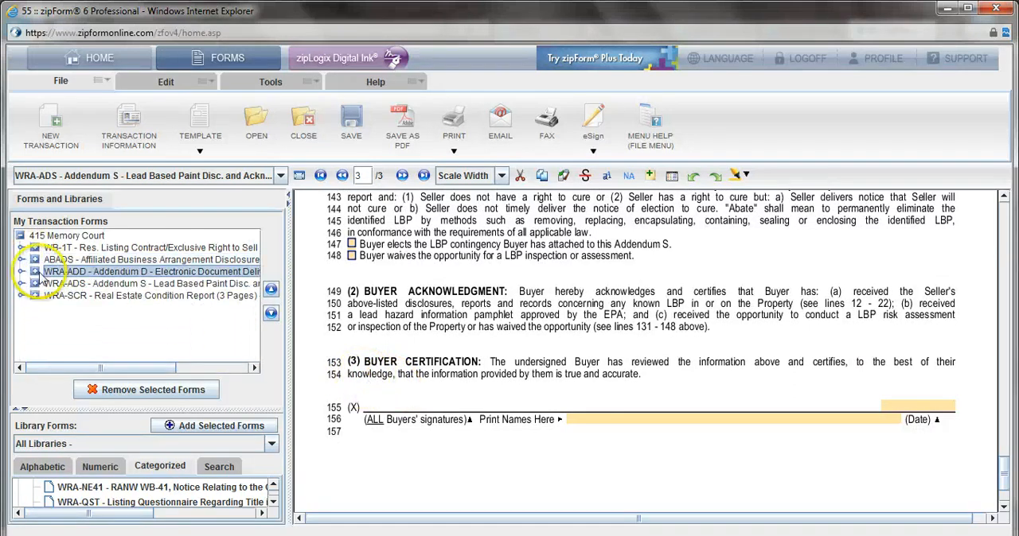
# Step: Open page 1 of the Real Estate Condition Report and set its disclosure date to October 04, 2013
pyautogui.doubleClick(120, 296)
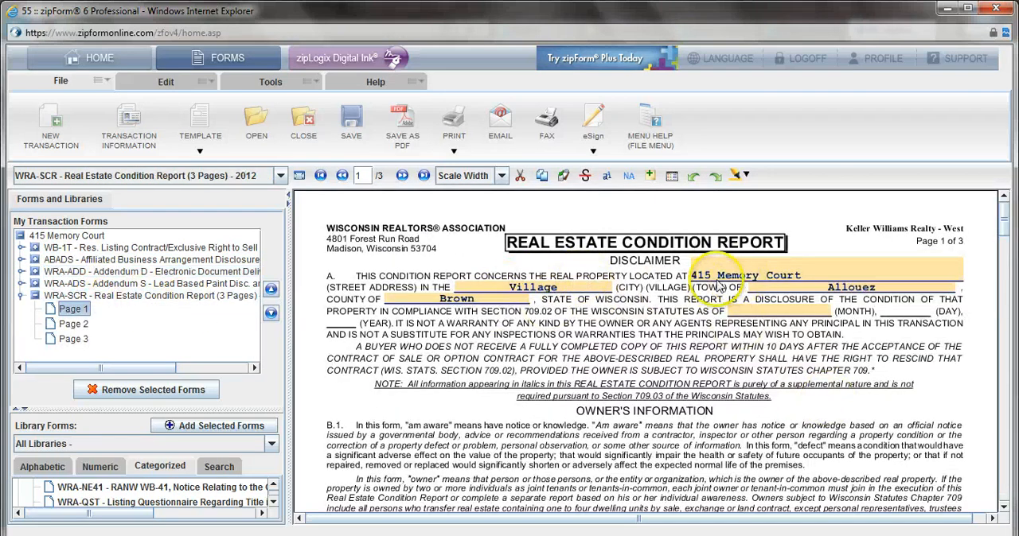
pyautogui.doubleClick(819, 313)
pyautogui.click(798, 362)
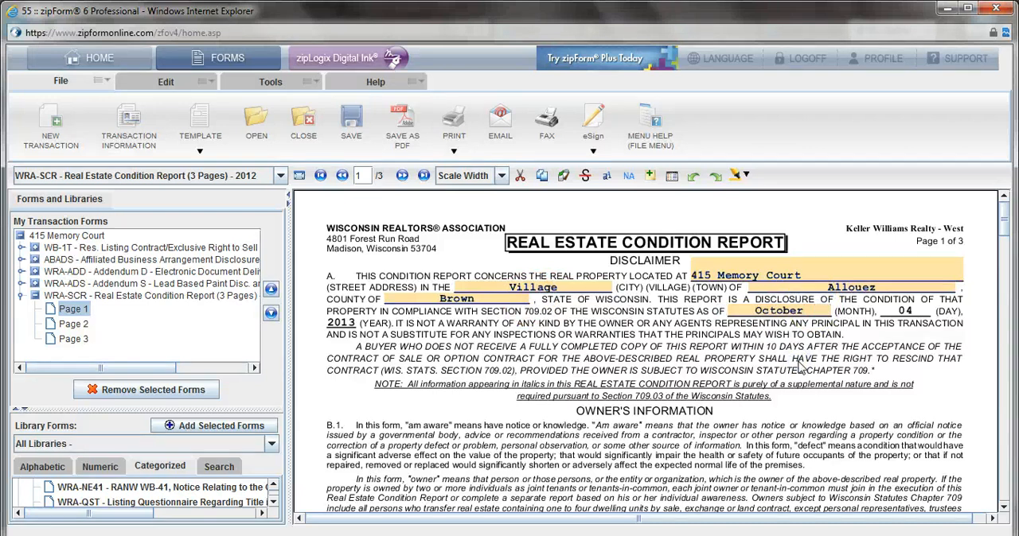
# Step: Review property condition statements C.1 to C.6 and their answer columns in the Real Estate Condition Report
pyautogui.scroll(-10, 800, 366)
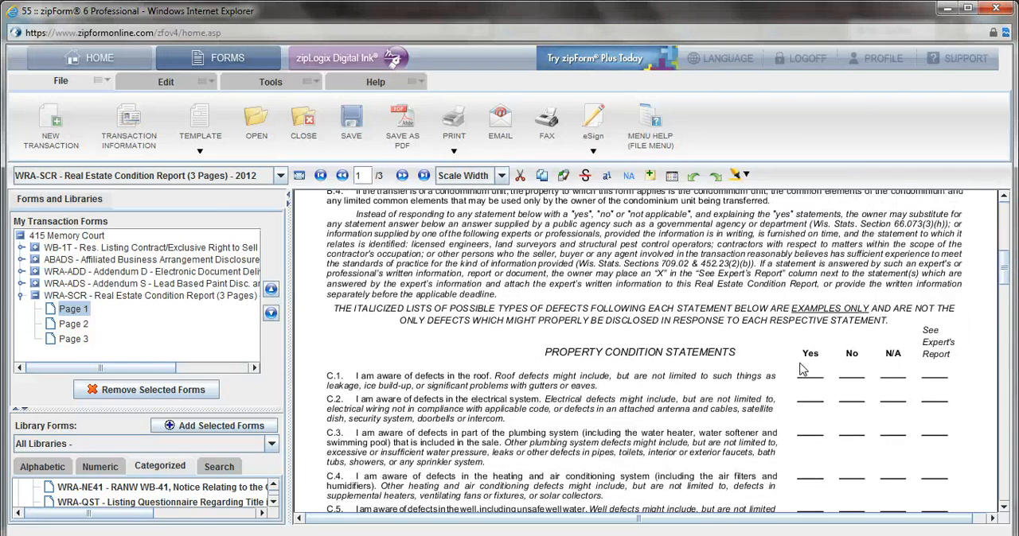
pyautogui.scroll(-2, 803, 369)
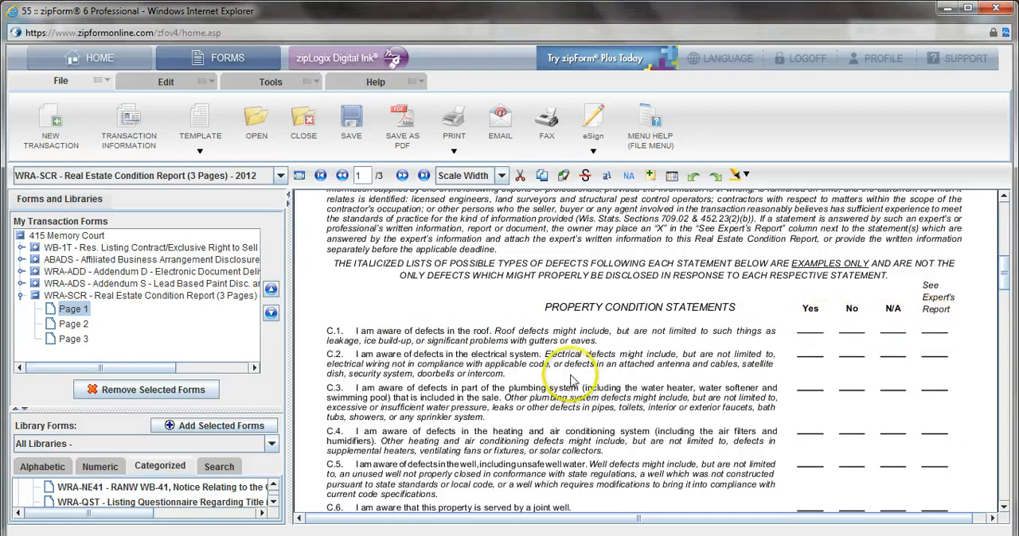
pyautogui.scroll(-1, 573, 380)
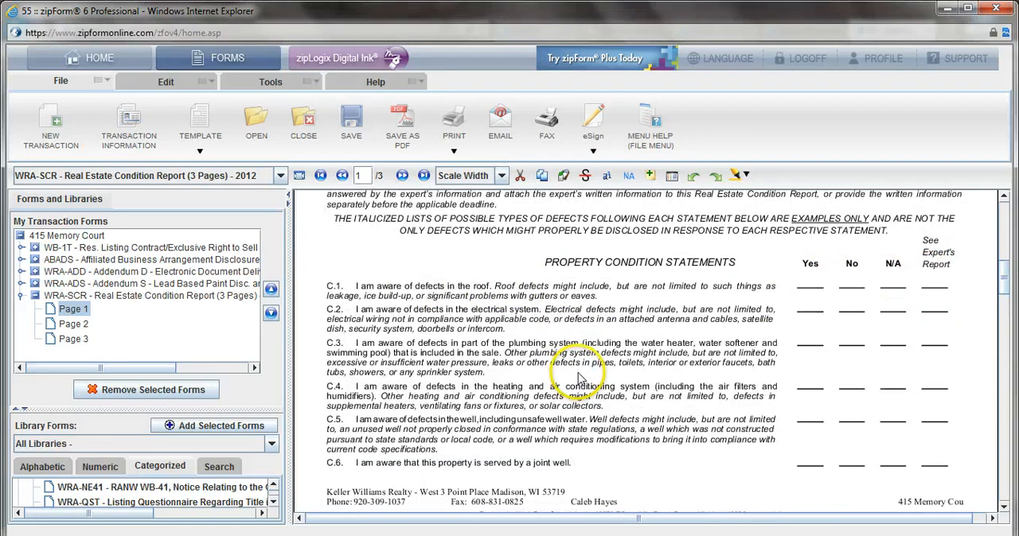
pyautogui.scroll(-3, 579, 381)
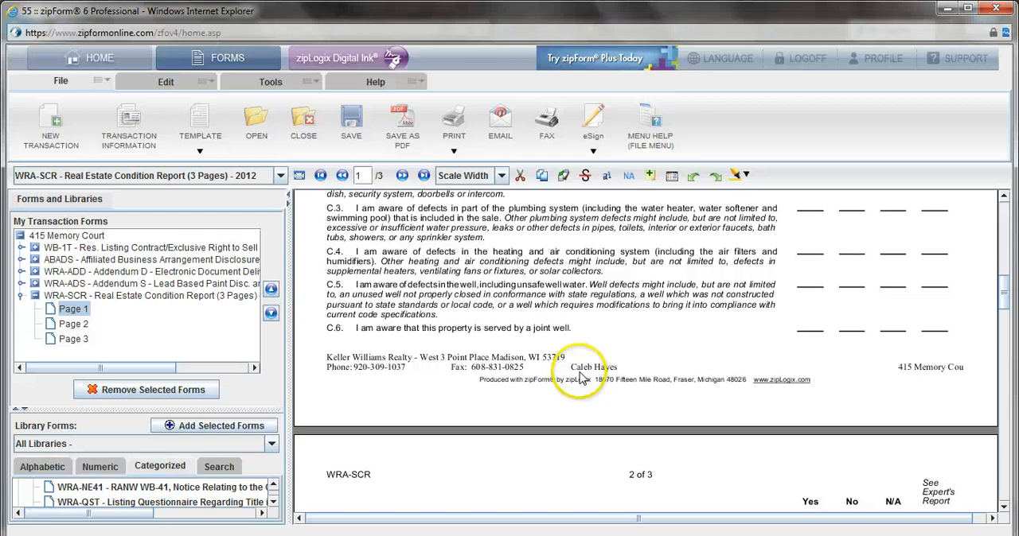
pyautogui.scroll(-5, 581, 376)
pyautogui.scroll(8, 589, 366)
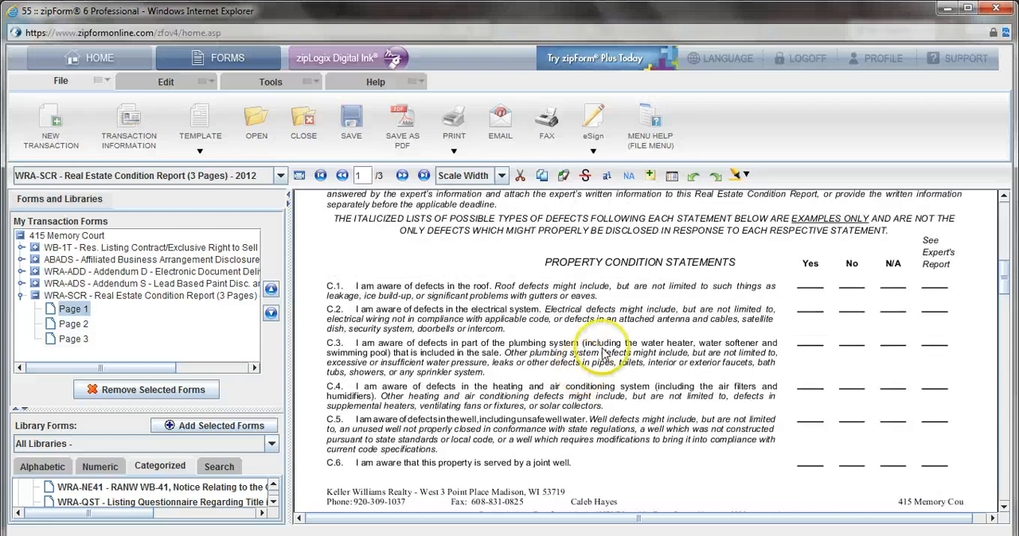
# Step: Review property condition statements from C.7 onward, the additional information and the certification and acknowledgment sections on pages 2 and 3 of the Real Estate Condition Report
pyautogui.scroll(-7, 726, 328)
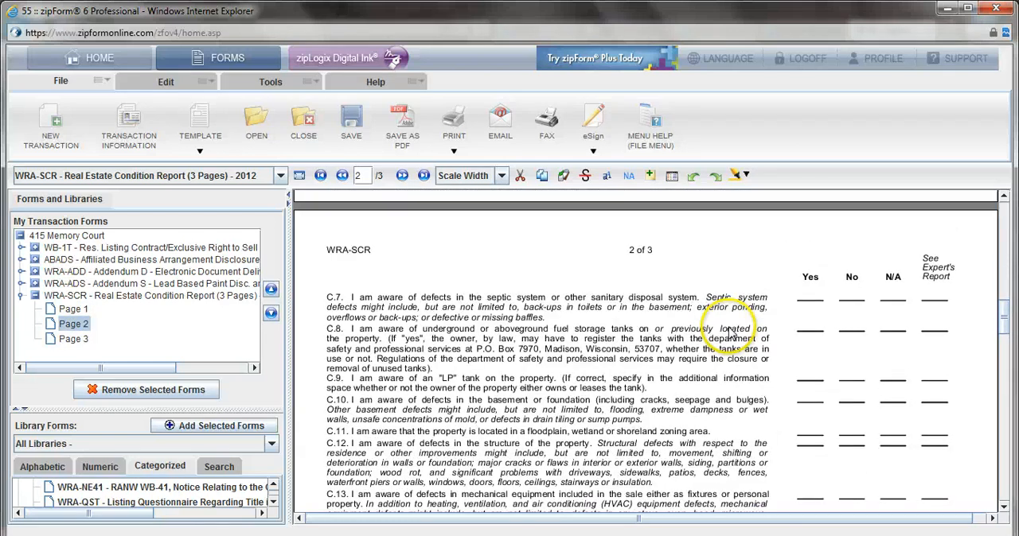
pyautogui.scroll(-1, 730, 334)
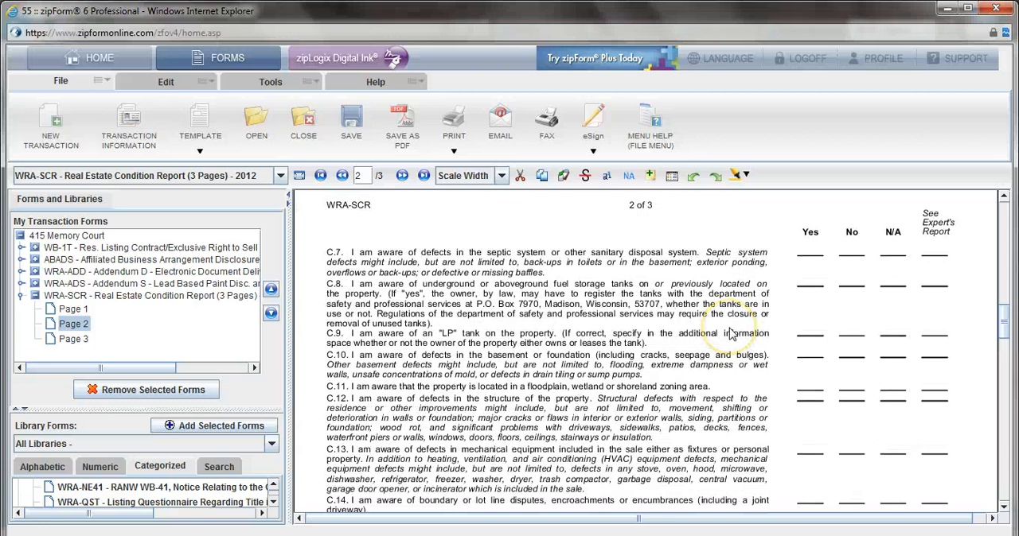
pyautogui.scroll(-3, 720, 341)
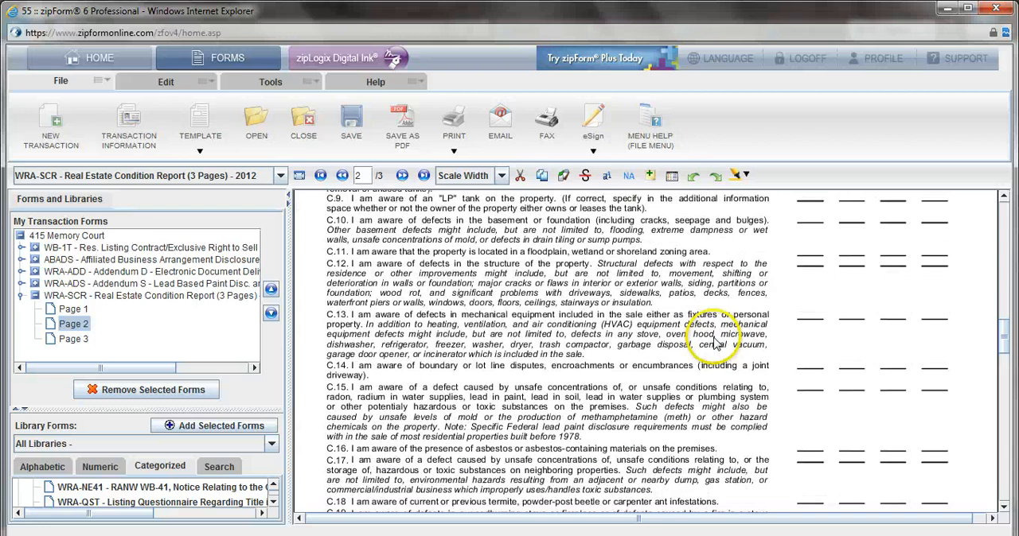
pyautogui.scroll(-14, 716, 342)
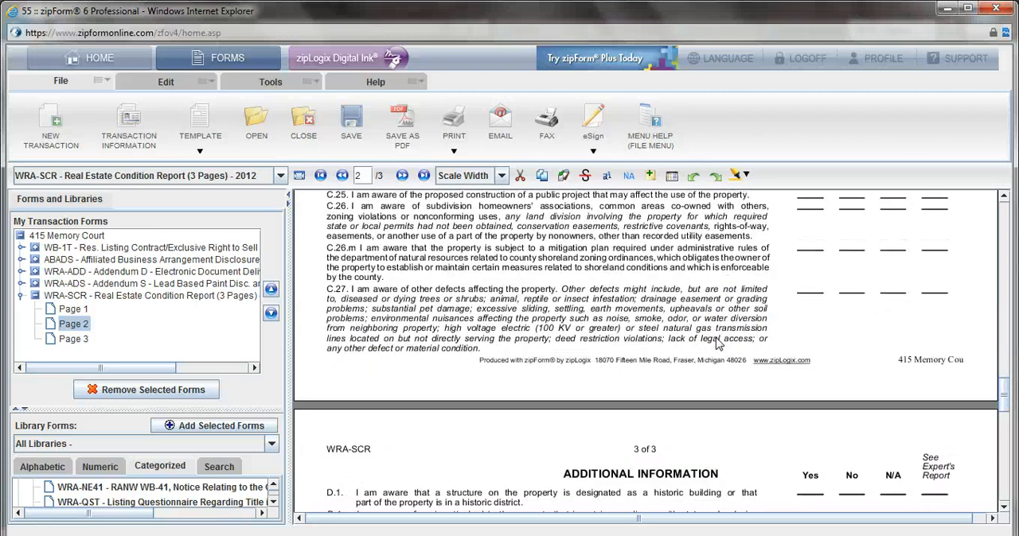
pyautogui.scroll(-8, 716, 342)
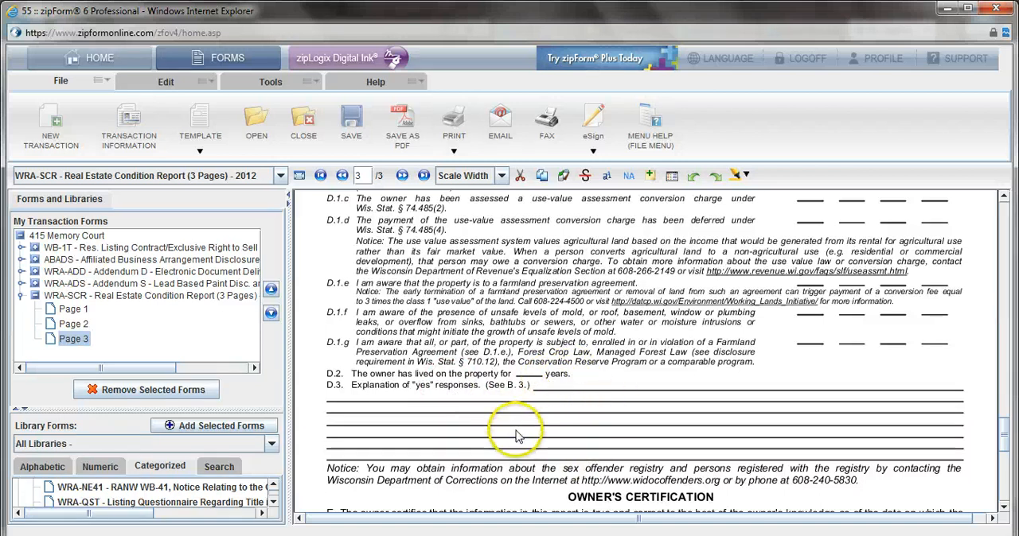
pyautogui.scroll(-5, 521, 411)
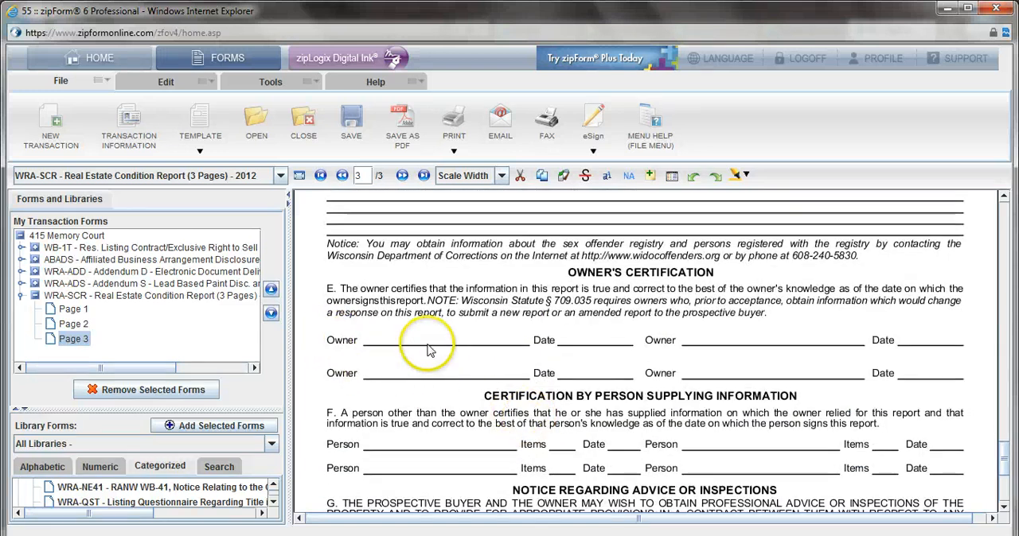
pyautogui.scroll(-5, 567, 374)
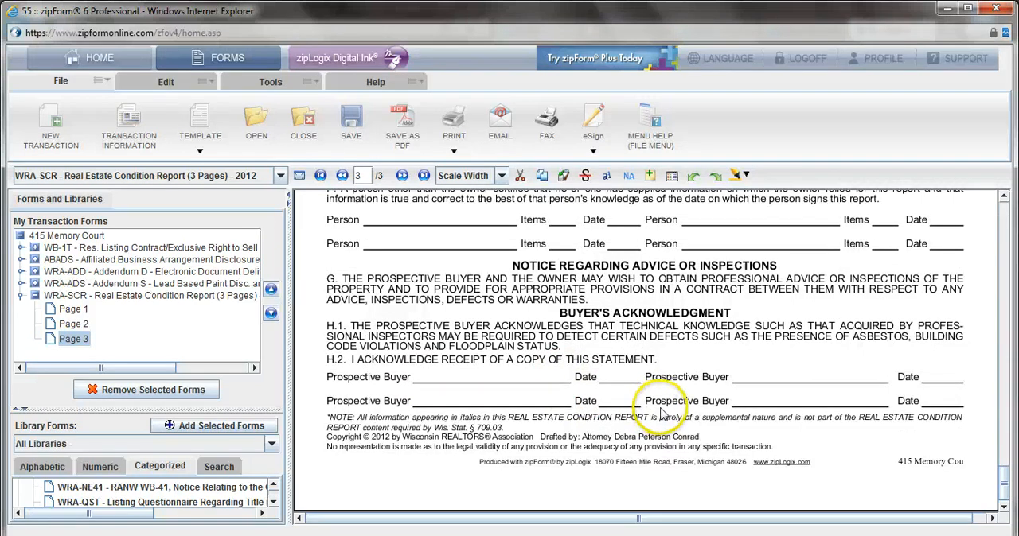
# Step: Collapse the Real Estate Condition Report in the forms list and print one copy of all pages of all transaction forms on the Canon 2230
pyautogui.click(26, 295)
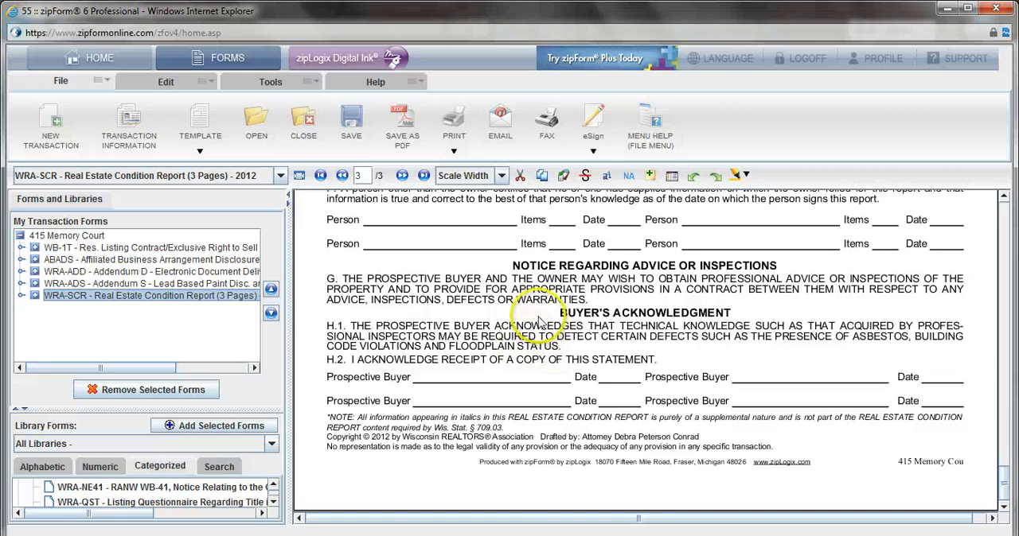
pyautogui.click(454, 152)
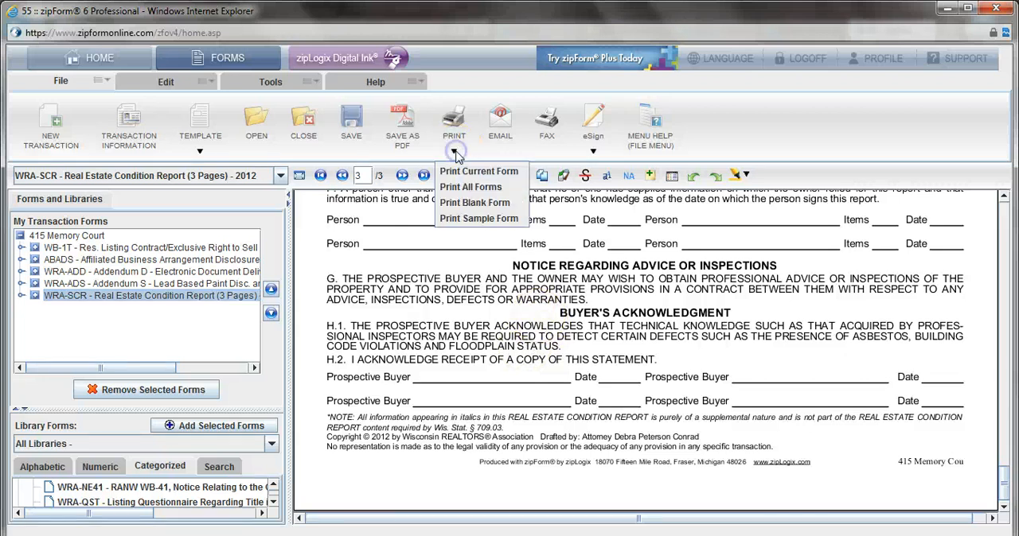
pyautogui.click(476, 186)
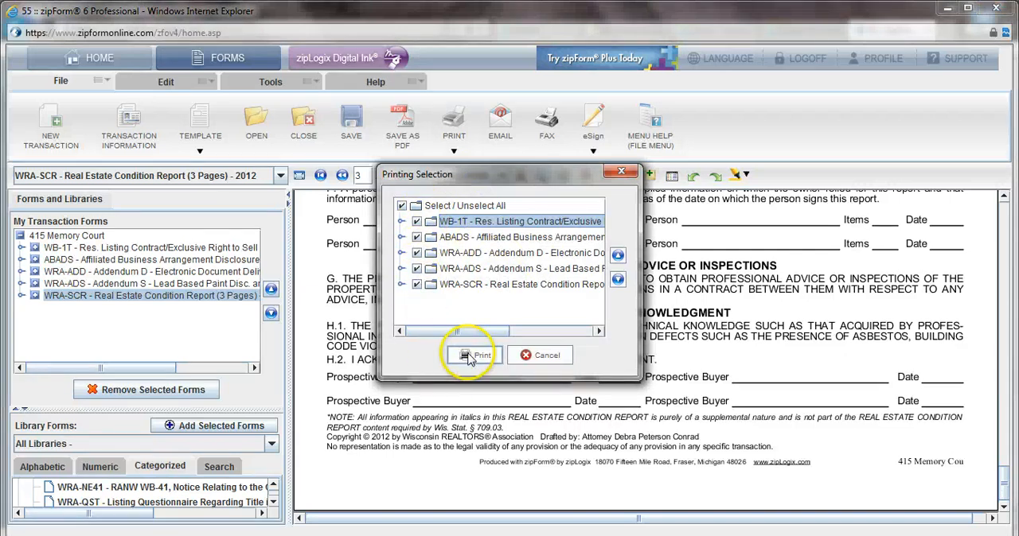
pyautogui.click(468, 358)
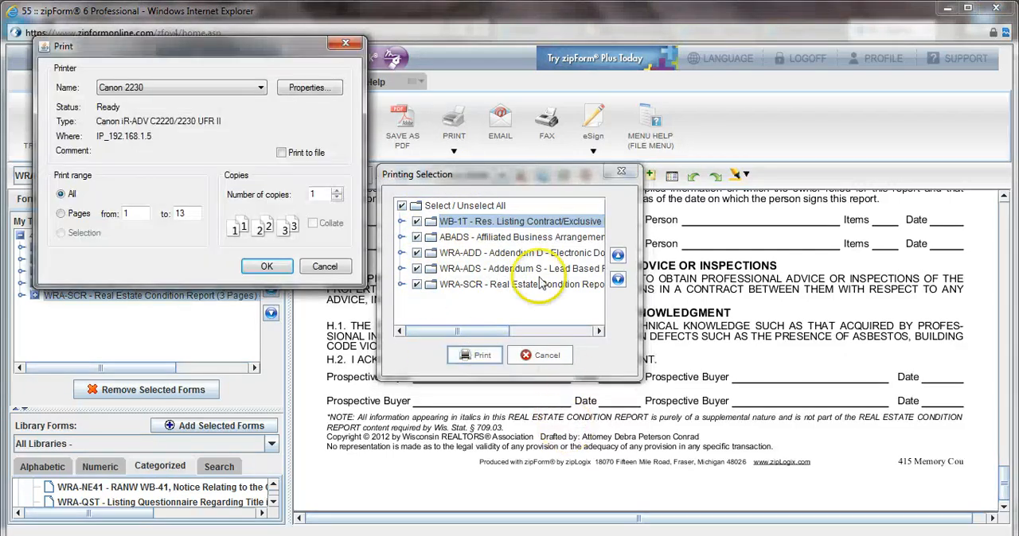
pyautogui.click(267, 265)
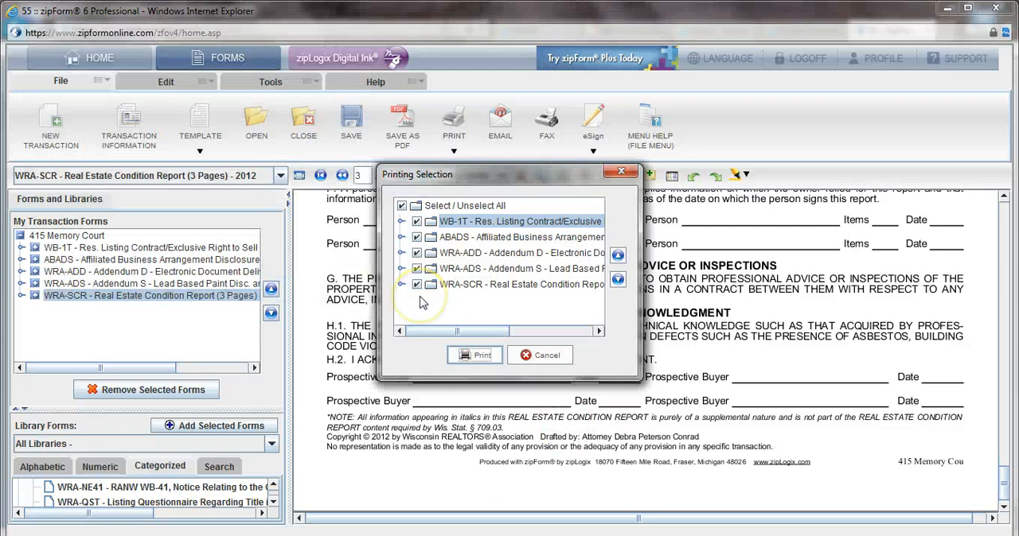